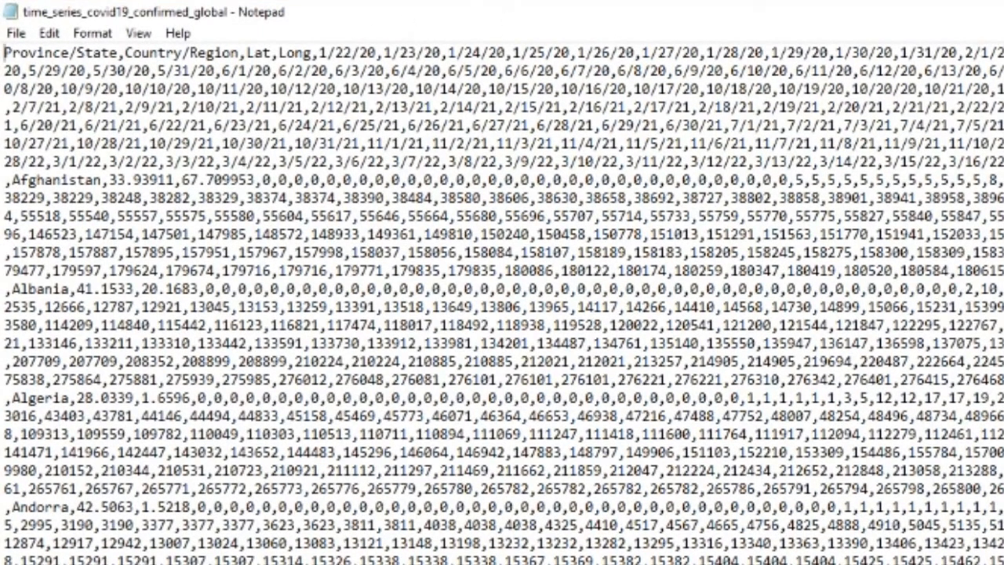
# Examine the CSV's header fields from Province/State through the first and last dates, and close the text file
pyautogui.moveTo(3, 53); pyautogui.dragTo(320, 54)
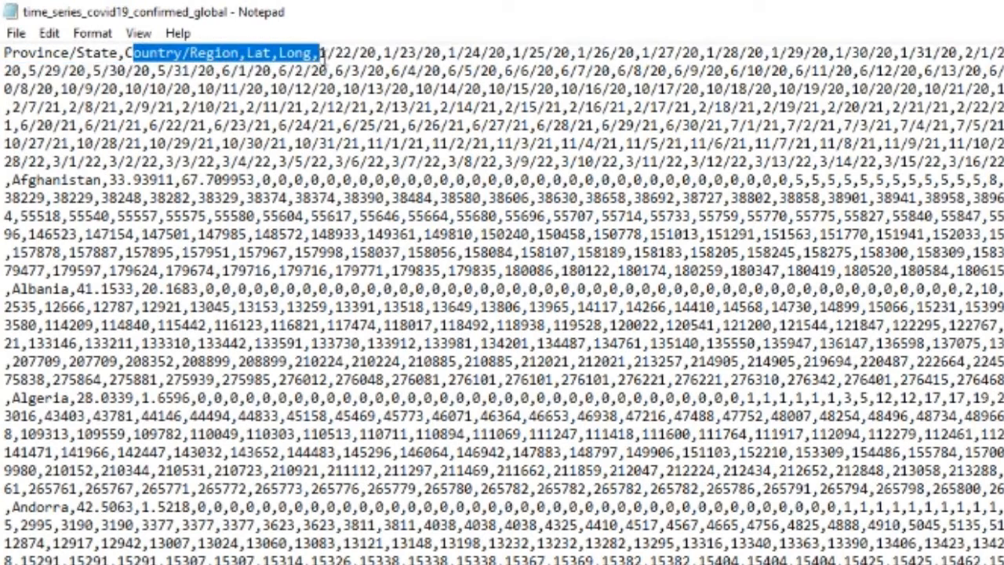
pyautogui.click(320, 53)
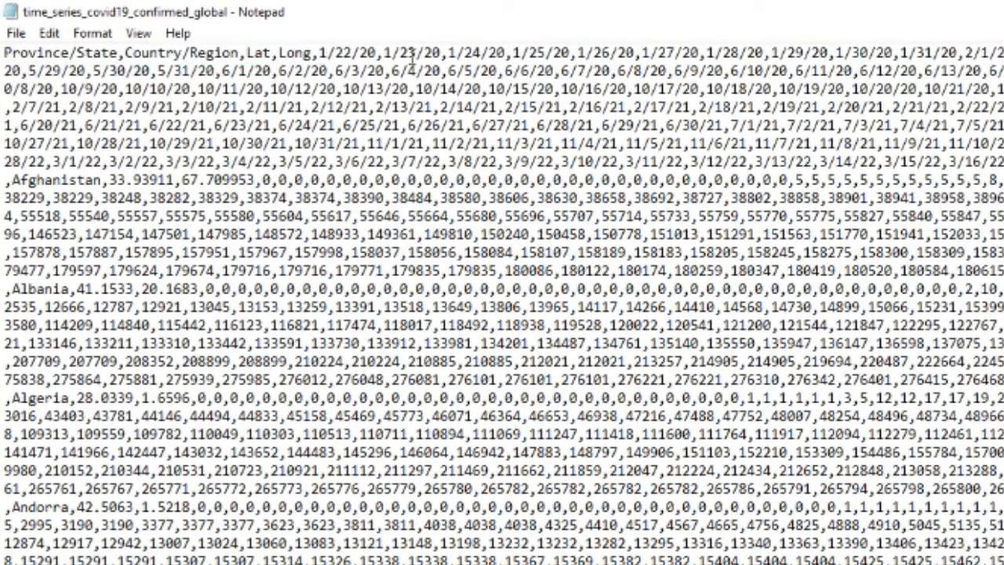
pyautogui.keyDown('shift'); pyautogui.click(379, 54); pyautogui.keyUp('shift')
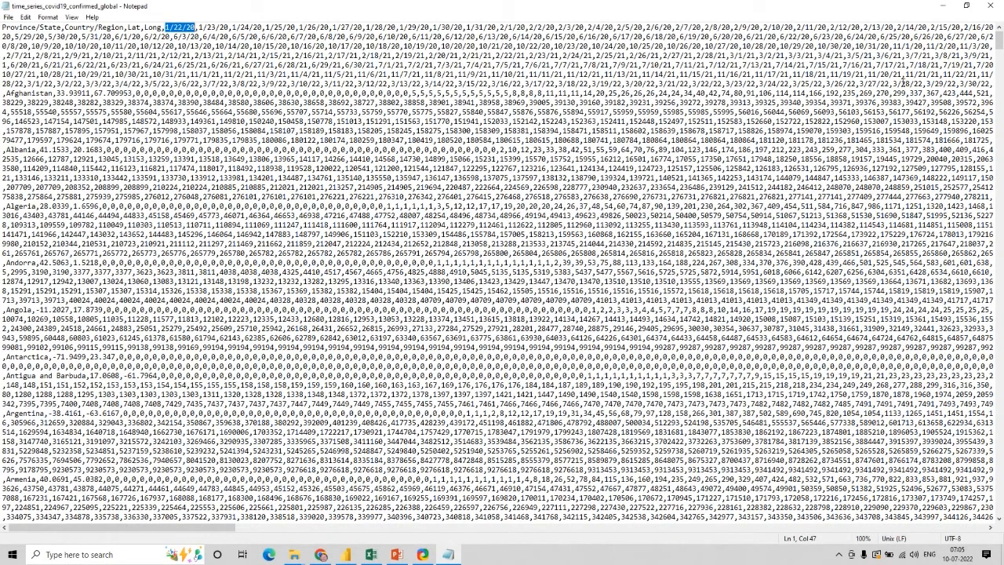
pyautogui.press('End')
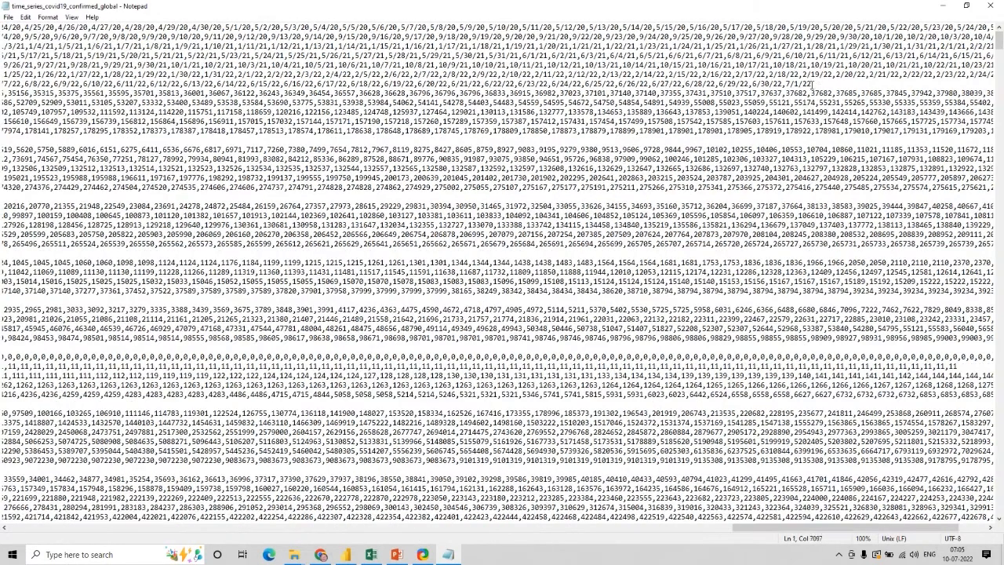
pyautogui.moveTo(813, 83); pyautogui.dragTo(786, 83)
pyautogui.click(989, 6)
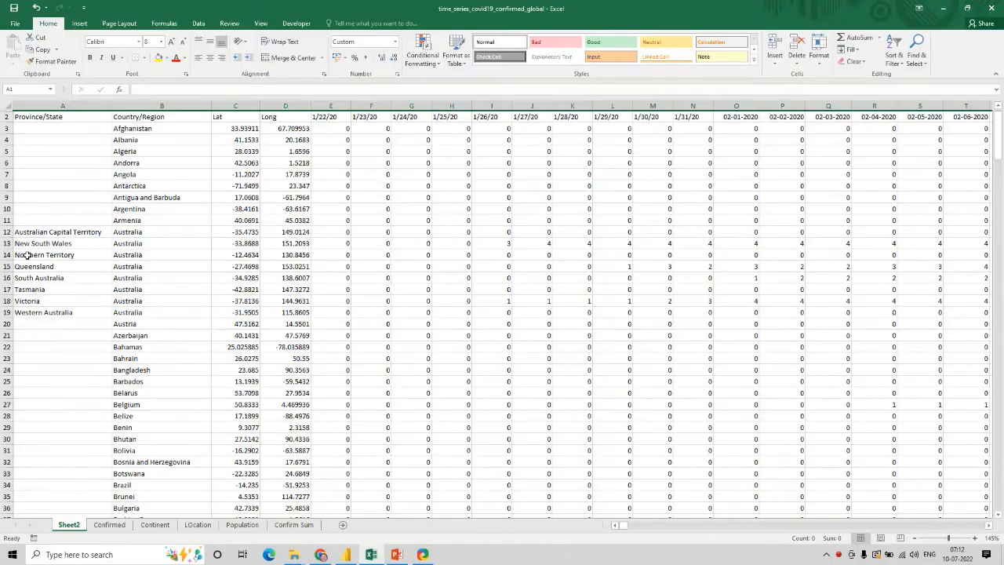
# Narrow the Province/State column on Sheet2 and highlight the province, country, and Lat and Long columns in turn
pyautogui.click(434, 174)
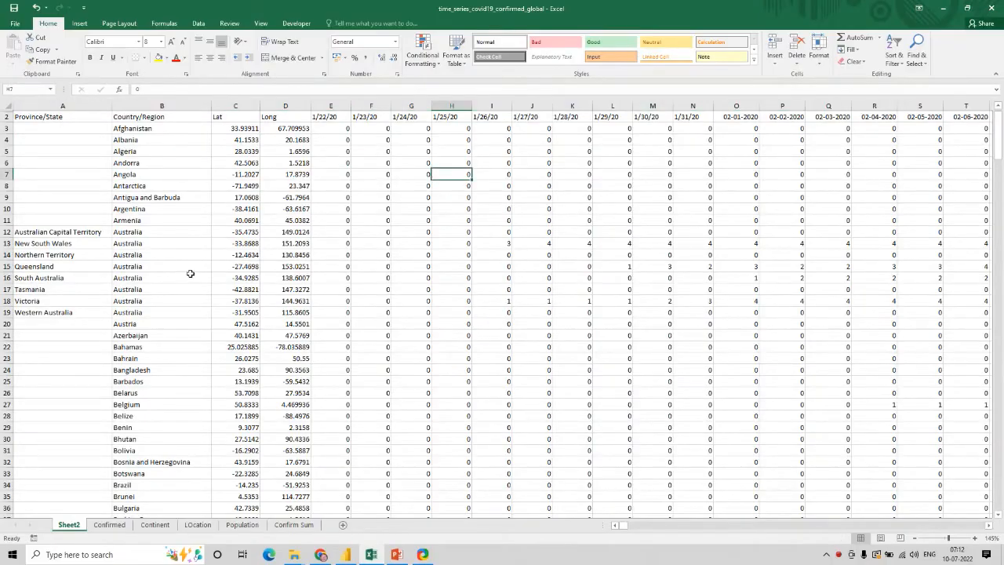
pyautogui.moveTo(110, 106); pyautogui.dragTo(84, 106)
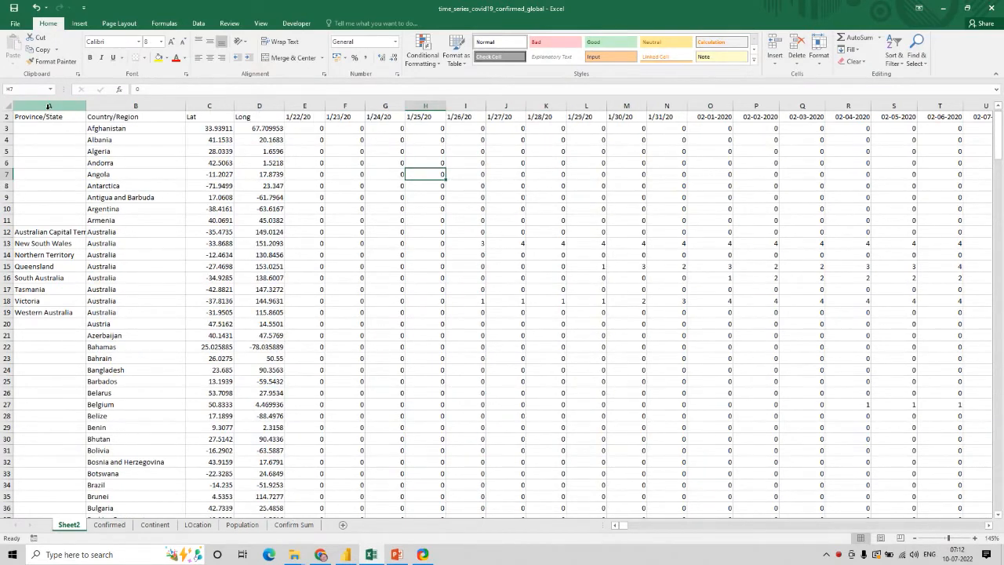
pyautogui.click(48, 106)
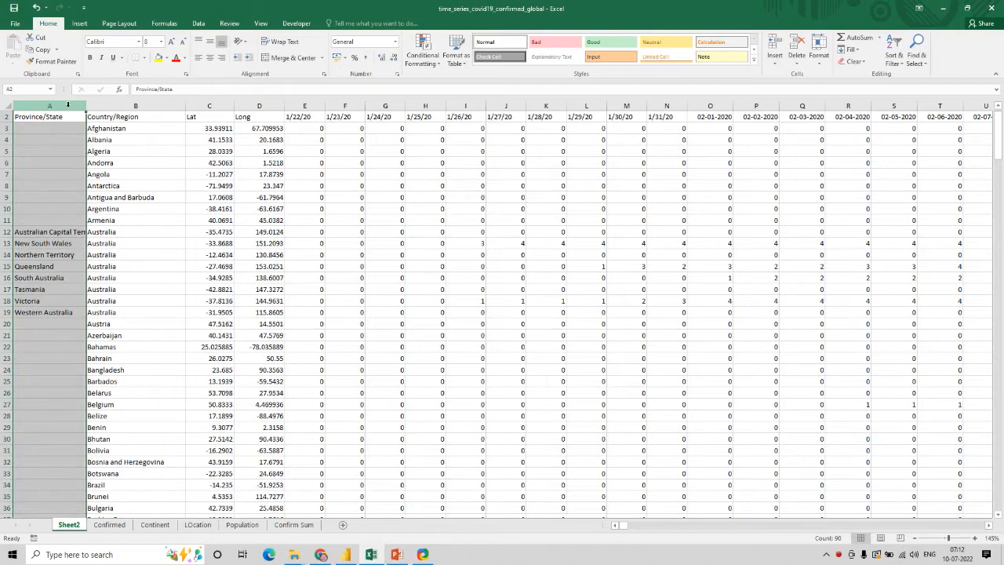
pyautogui.click(116, 106)
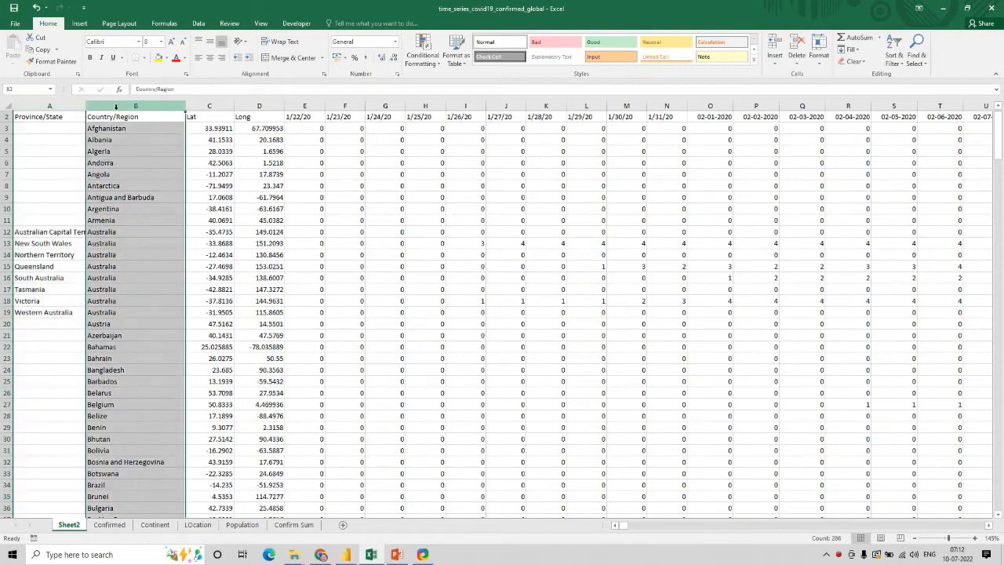
pyautogui.moveTo(210, 106); pyautogui.dragTo(246, 102)
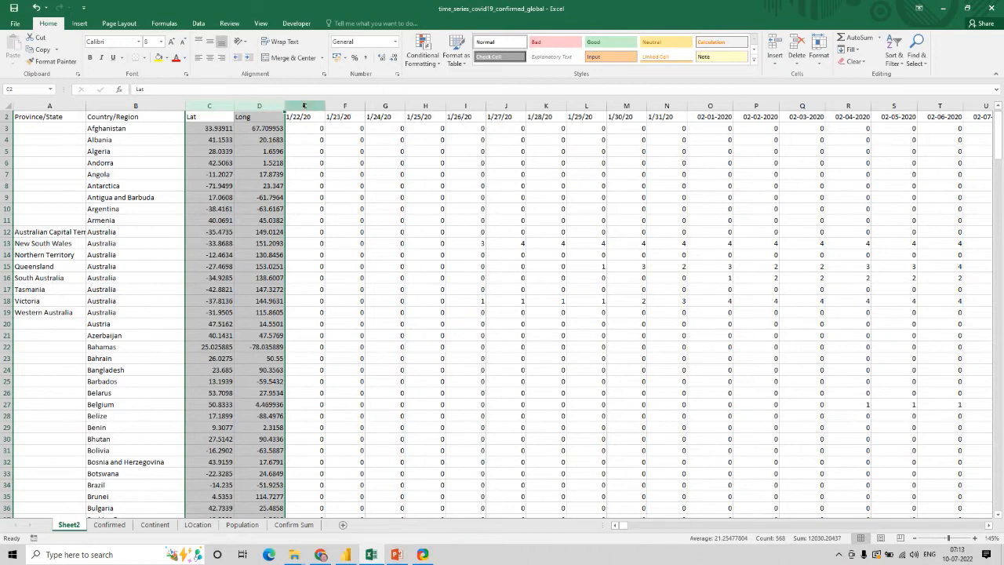
# Examine the first date column, 1/22/20, and the last date column, 07-01-2022, on Sheet2
pyautogui.click(305, 105)
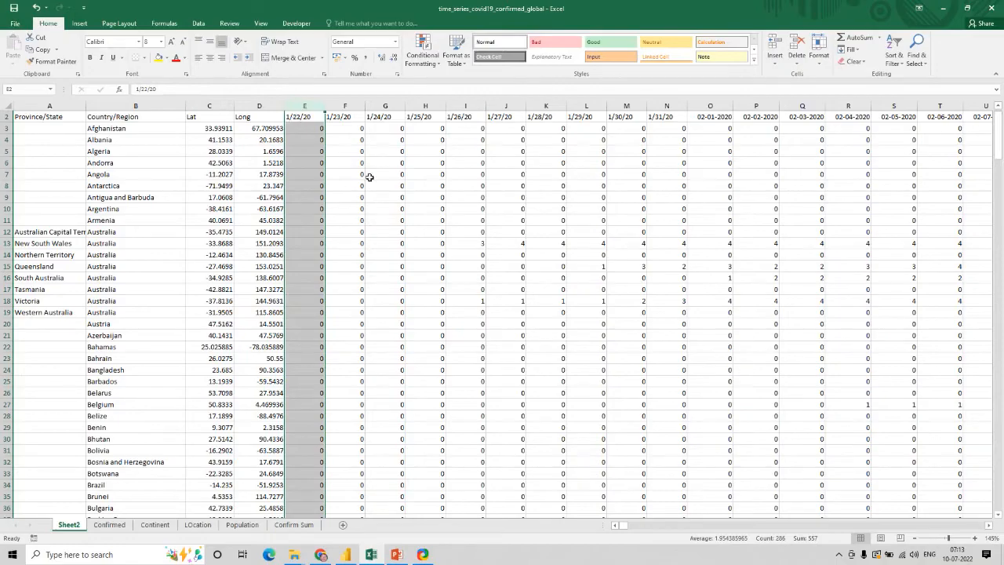
pyautogui.moveTo(622, 525); pyautogui.dragTo(945, 528)
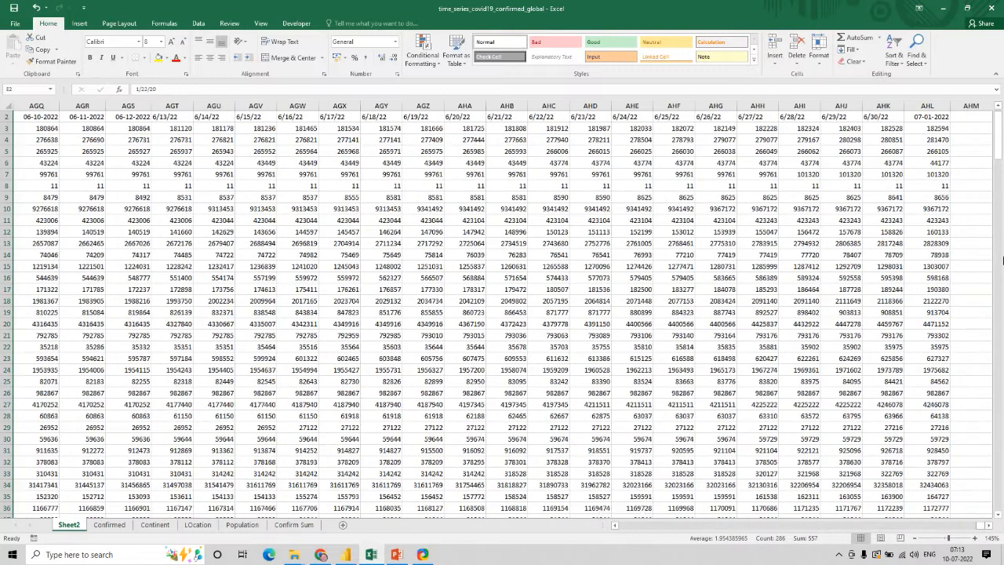
pyautogui.click(935, 110)
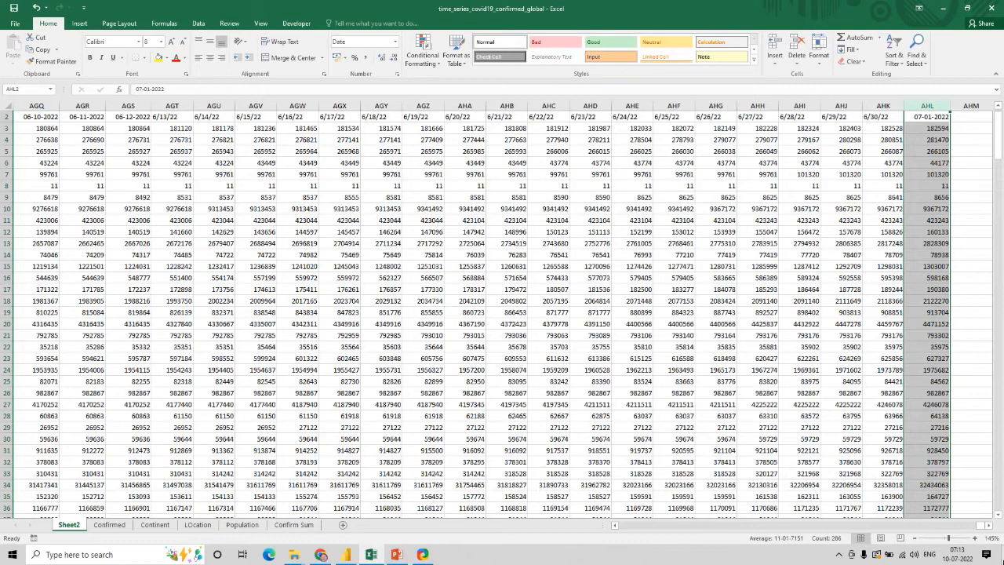
pyautogui.moveTo(984, 525); pyautogui.dragTo(283, 541)
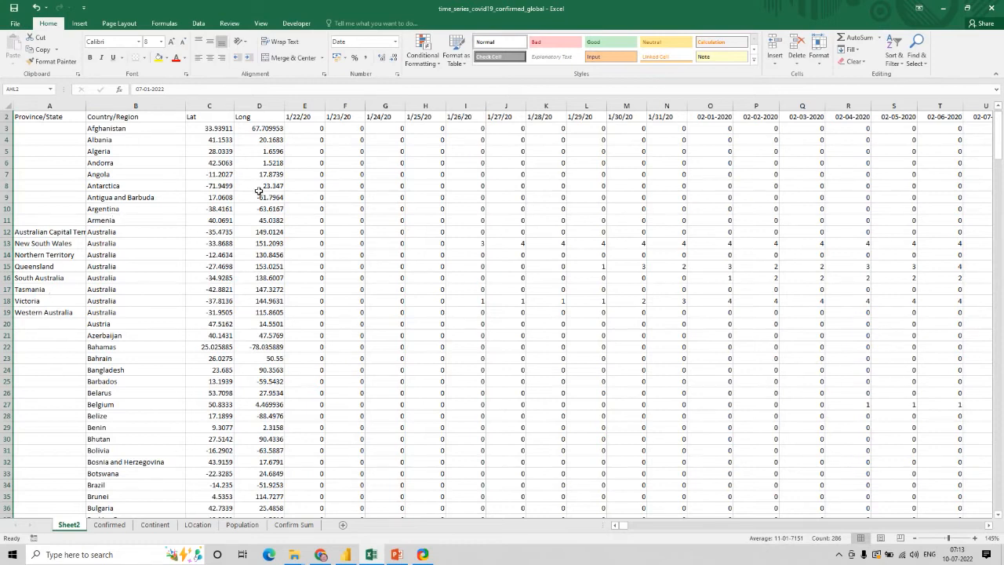
# Highlight the header dates from 1/22/20 to 1/29/20 in row 2 and check the first one
pyautogui.click(295, 116)
pyautogui.moveTo(295, 116); pyautogui.dragTo(585, 119)
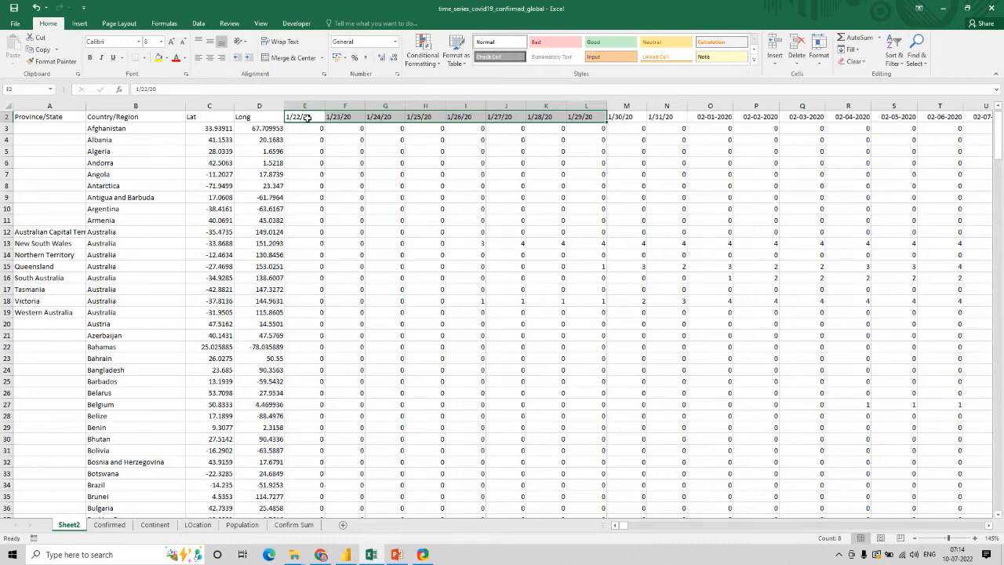
pyautogui.click(307, 117)
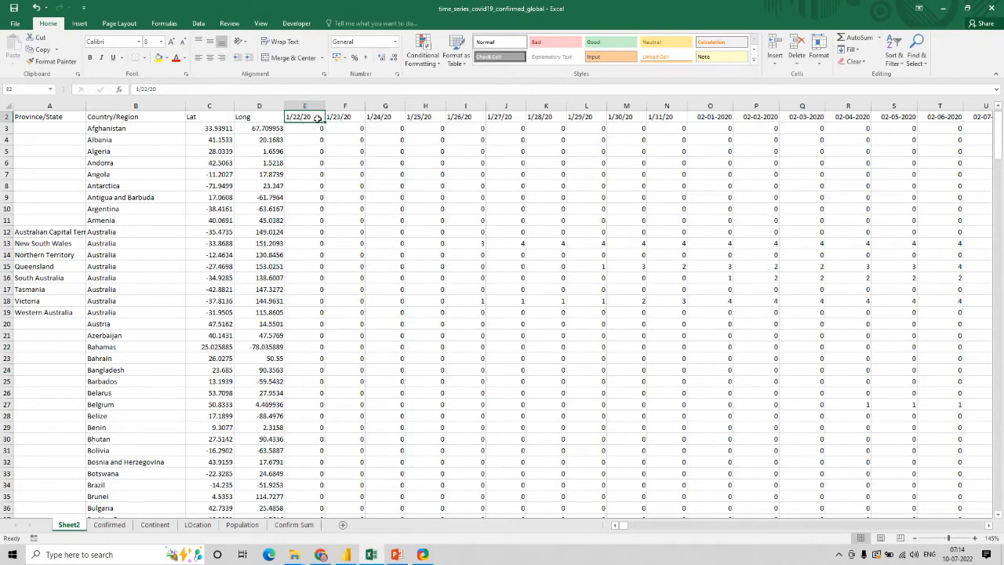
# Highlight the February header dates from 02-01-2020 to 02-12-2020 in row 2 to examine their format
pyautogui.click(697, 115)
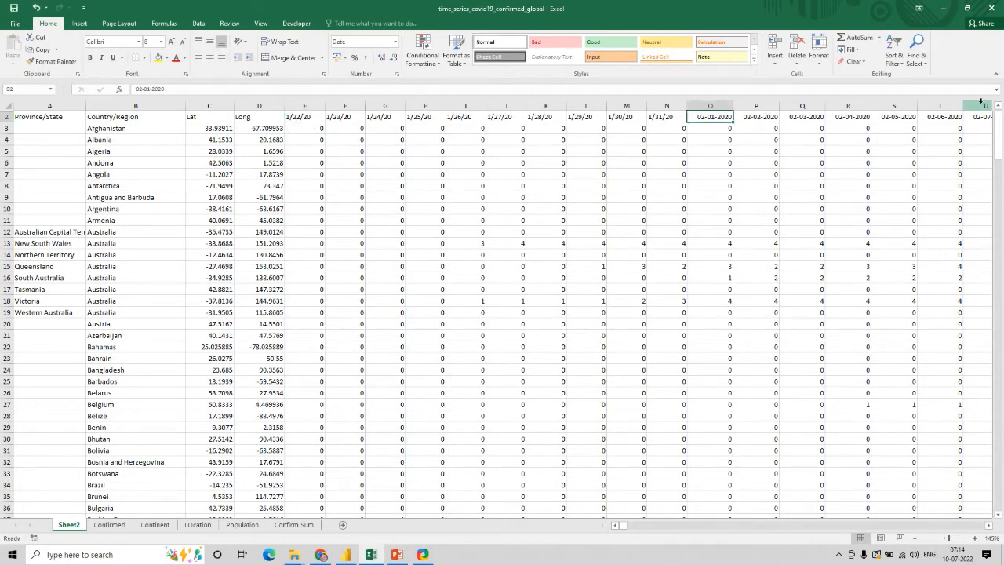
pyautogui.hotkey('shift', 'Right')
pyautogui.hotkey('shift', 'Right')
pyautogui.hotkey('shift', 'Right')
pyautogui.hotkey('shift', 'Right')
pyautogui.hotkey('shift', 'Right')
pyautogui.hotkey('shift', 'Right')
pyautogui.hotkey('shift', 'Right')
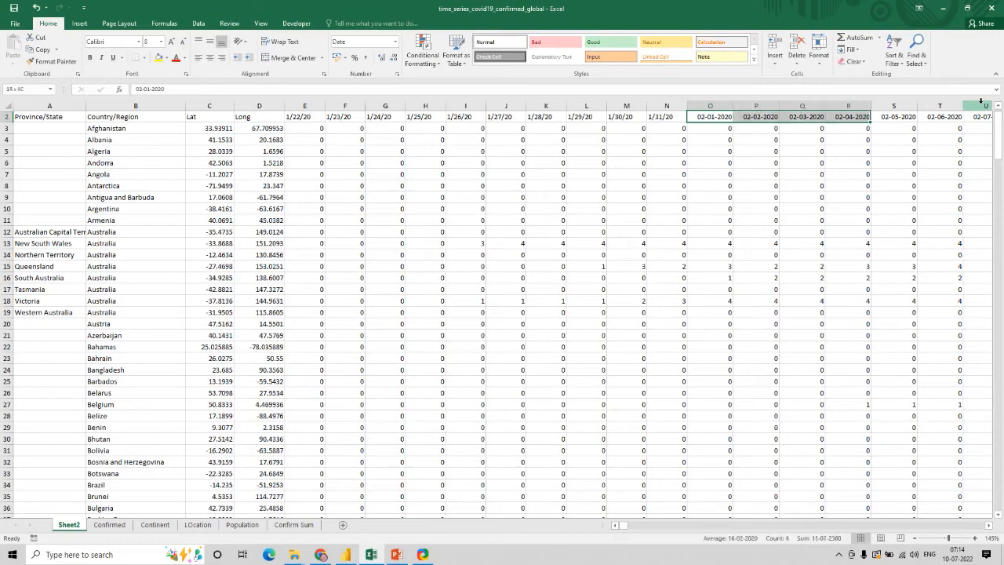
pyautogui.hotkey('shift', 'Right')
pyautogui.hotkey('shift', 'Right')
pyautogui.hotkey('shift', 'Right')
pyautogui.hotkey('shift', 'Right')
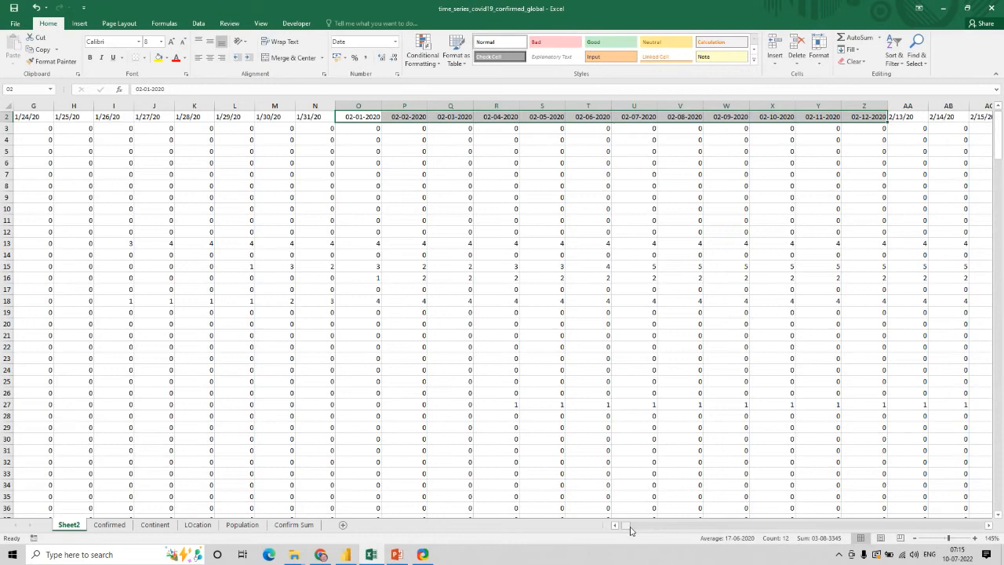
pyautogui.moveTo(629, 530); pyautogui.dragTo(618, 530)
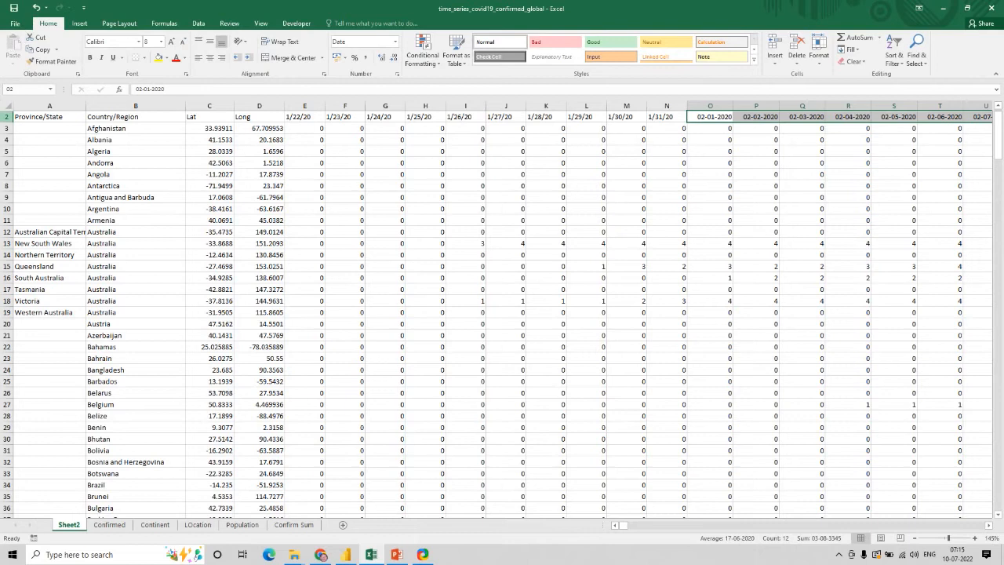
# Inspect the date conversion formula in cell E1, and switch to PowerPoint to view the formulas on slide 2
pyautogui.scroll(1, 7, 115)
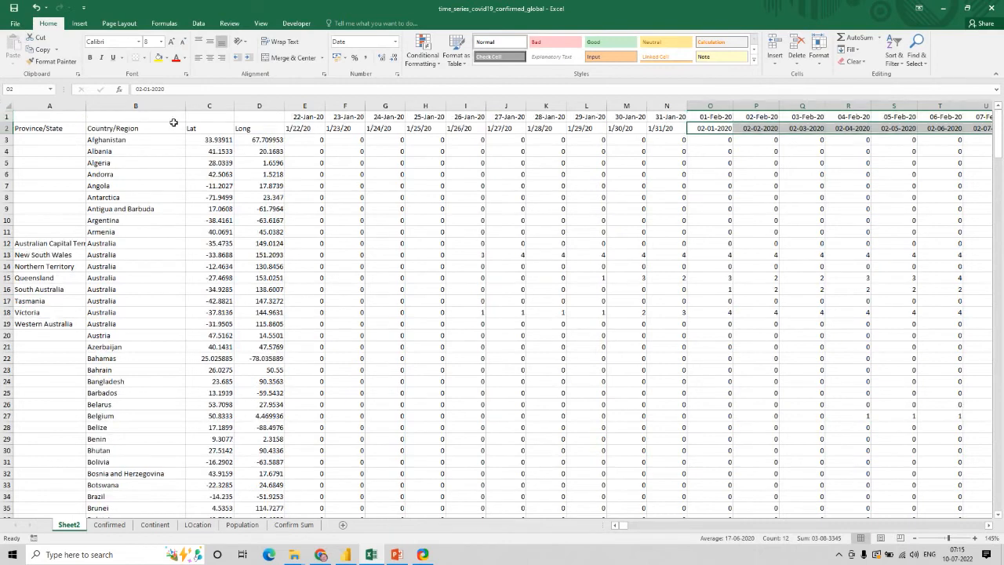
pyautogui.click(296, 117)
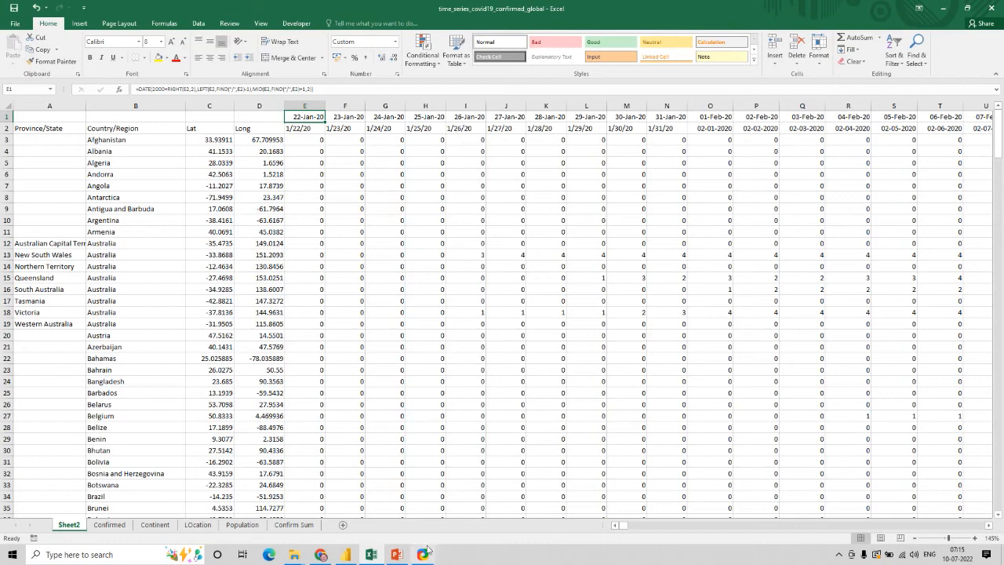
pyautogui.click(396, 555)
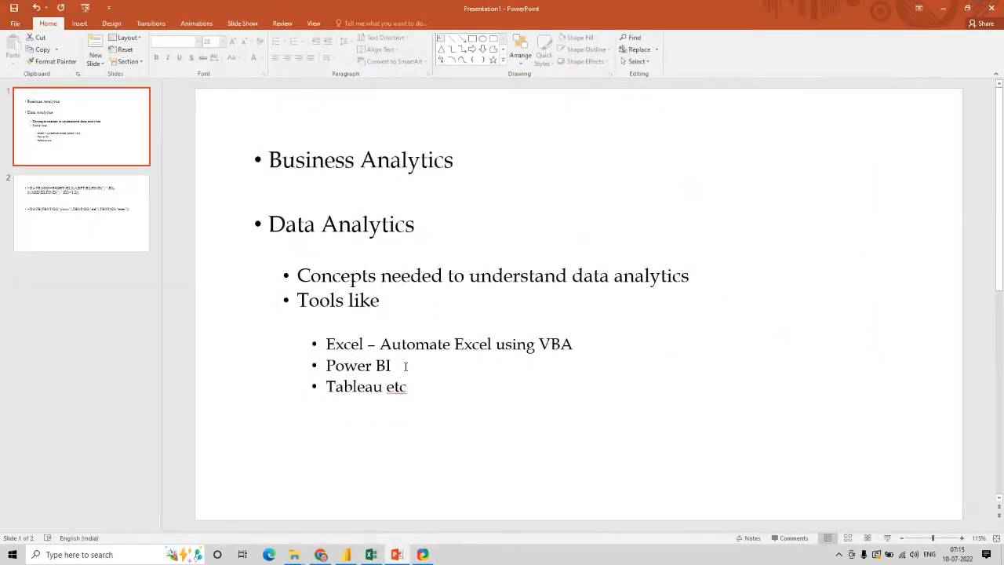
pyautogui.click(102, 227)
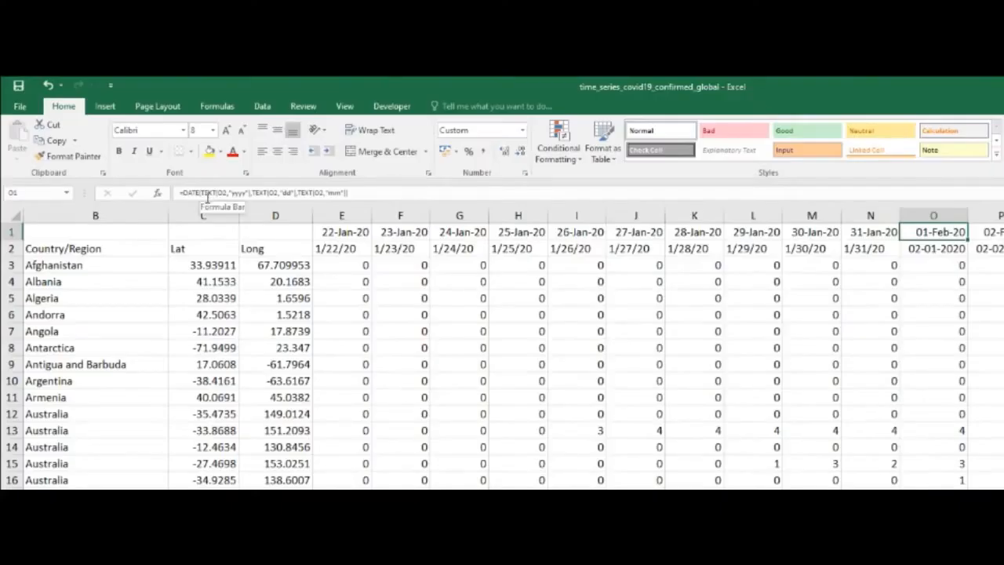
# Examine the arguments of the DATE formula in cell O1 of Sheet2 and highlight the converted dates across row 1
pyautogui.click(199, 192)
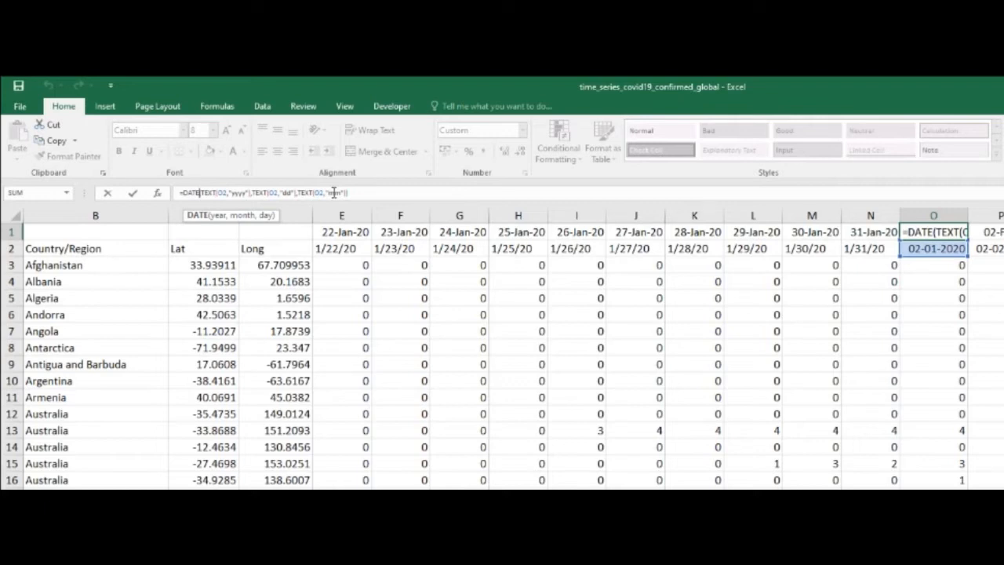
pyautogui.hotkey('ctrl', 'Return')
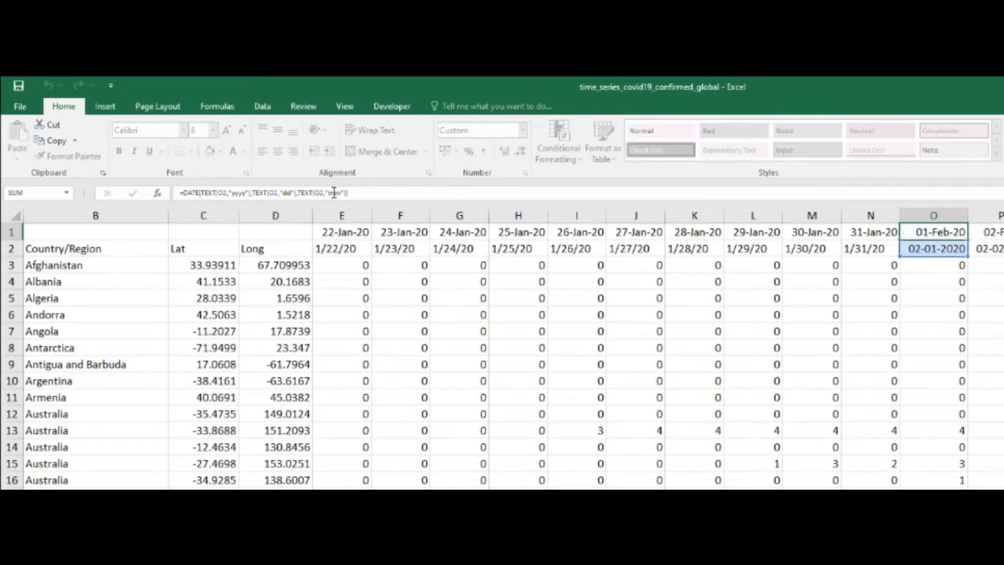
pyautogui.moveTo(343, 233); pyautogui.dragTo(1002, 232)
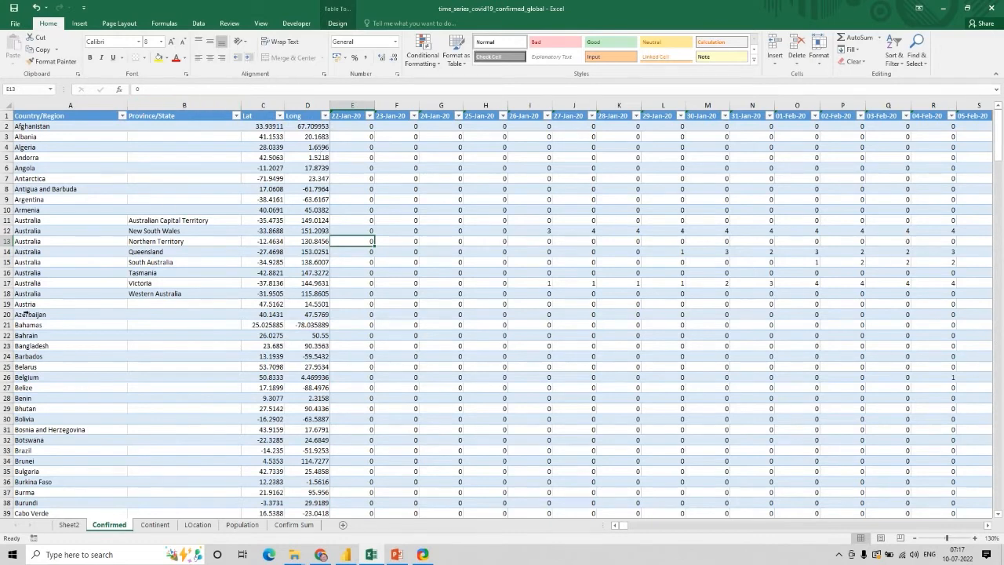
# On the LOcation sheet, highlight the country, province, Lat and Long columns and fit the Continent column's width to its contents
pyautogui.click(202, 525)
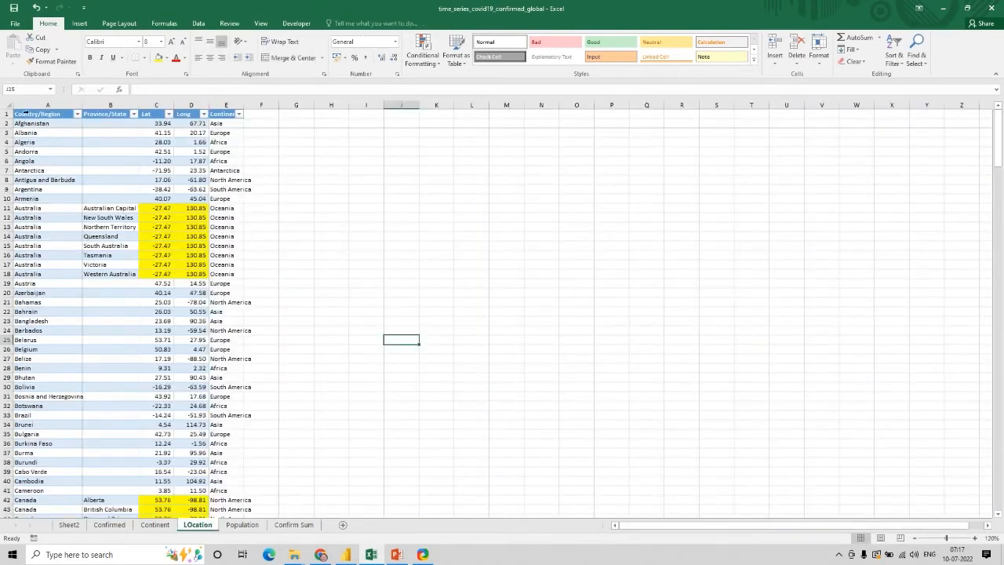
pyautogui.moveTo(32, 104); pyautogui.dragTo(185, 99)
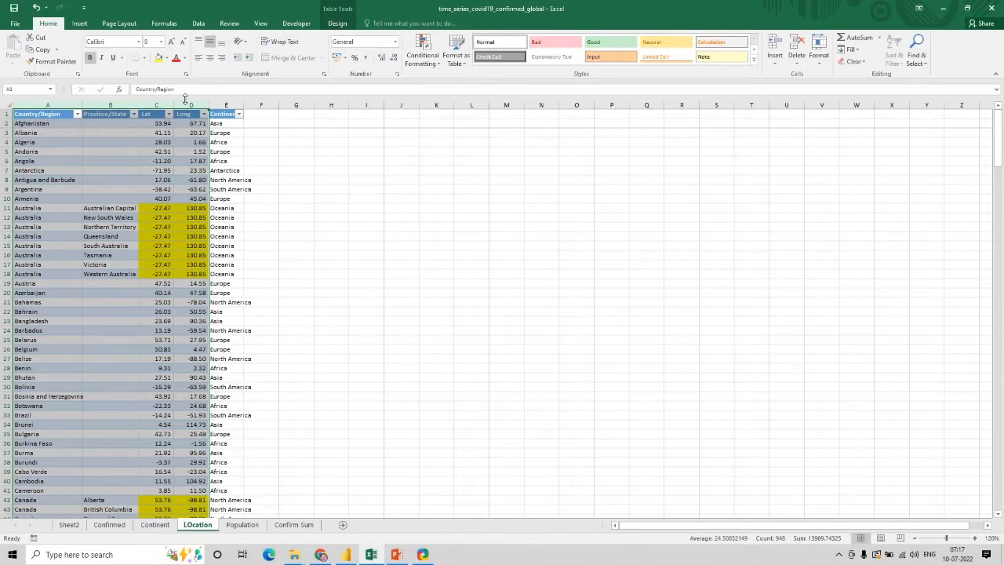
pyautogui.doubleClick(244, 104)
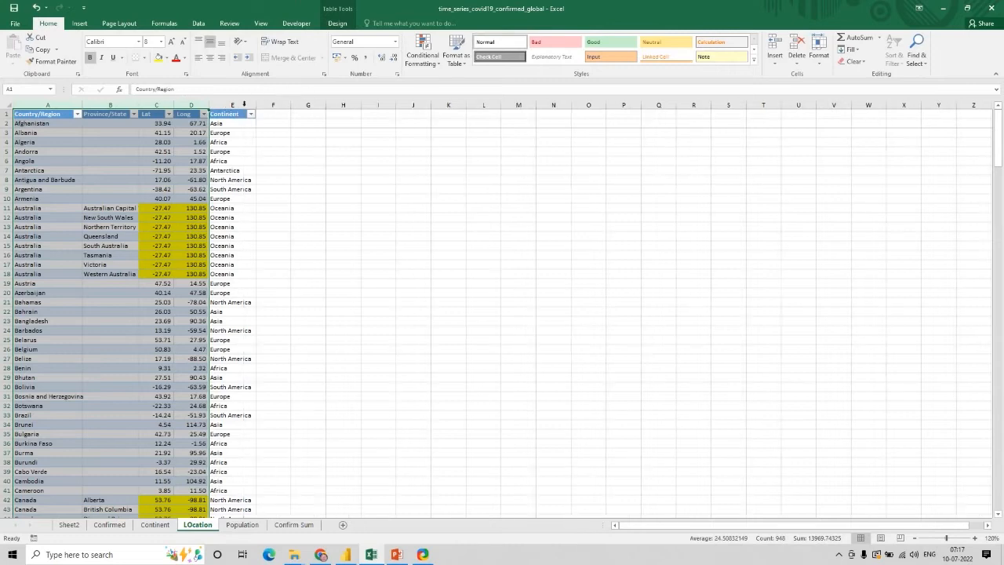
pyautogui.click(244, 151)
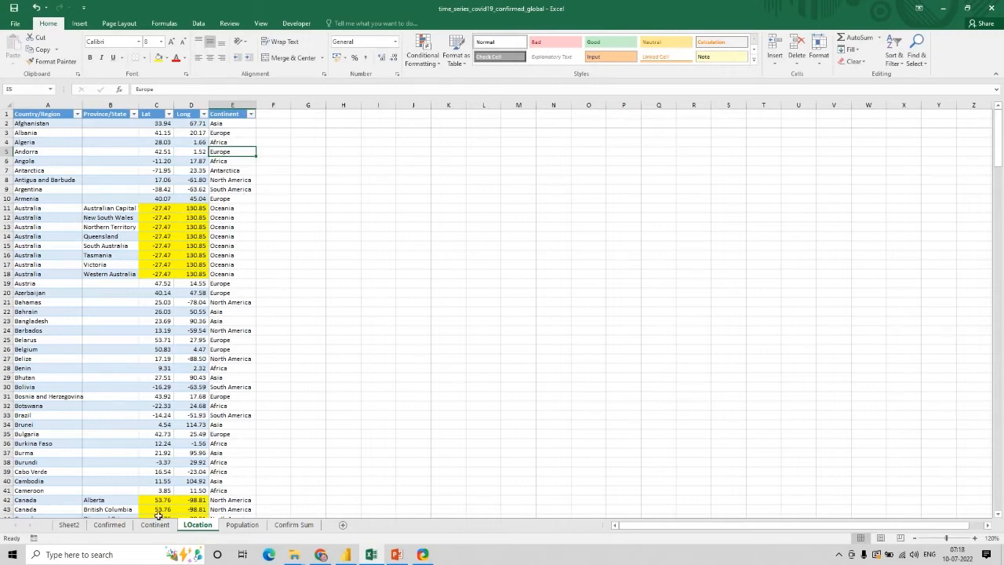
# Highlight the Australian provinces' Lat and Long values on the Confirmed sheet to compare them, and return to the LOcation sheet
pyautogui.click(109, 525)
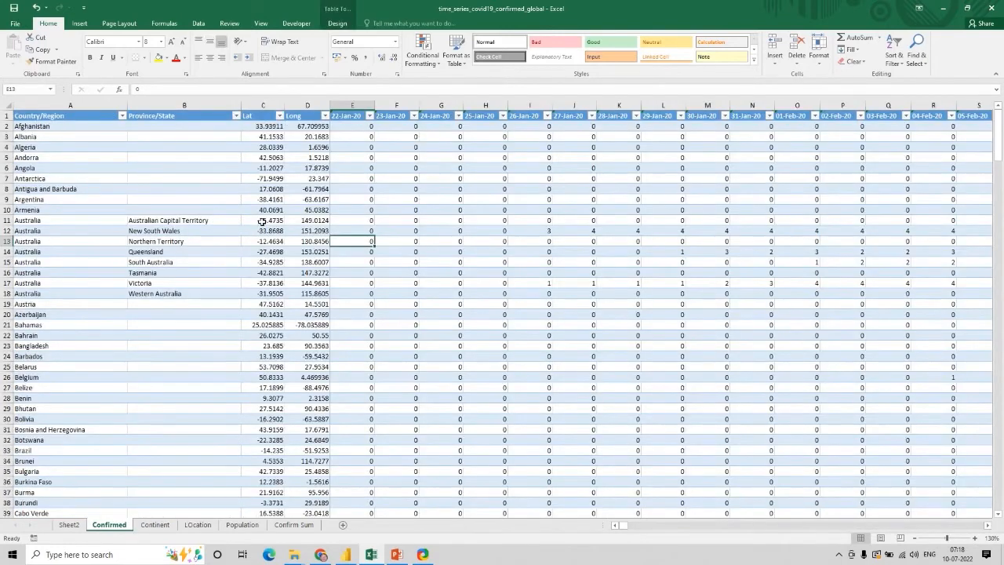
pyautogui.moveTo(264, 220); pyautogui.dragTo(312, 308)
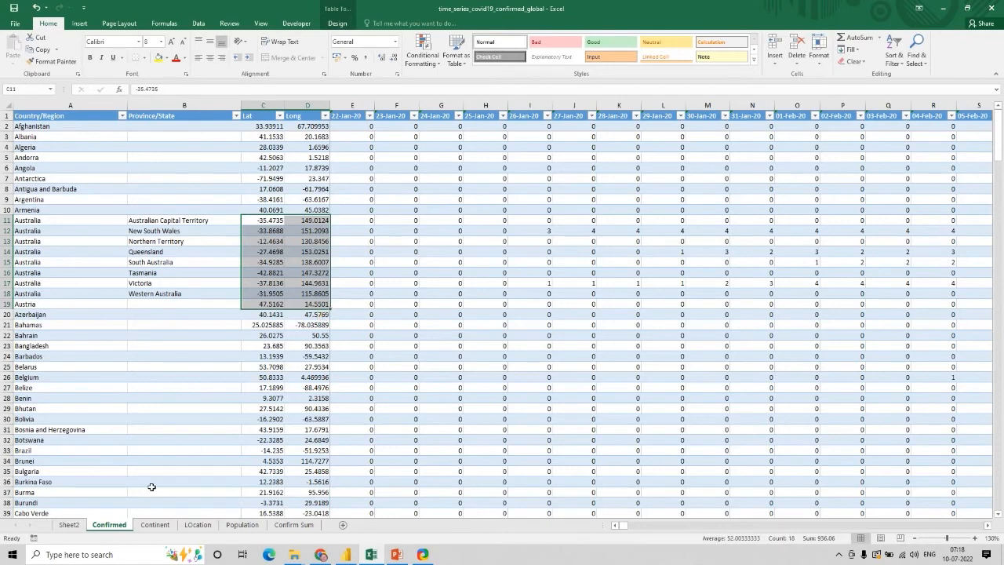
pyautogui.click(151, 524)
pyautogui.click(197, 525)
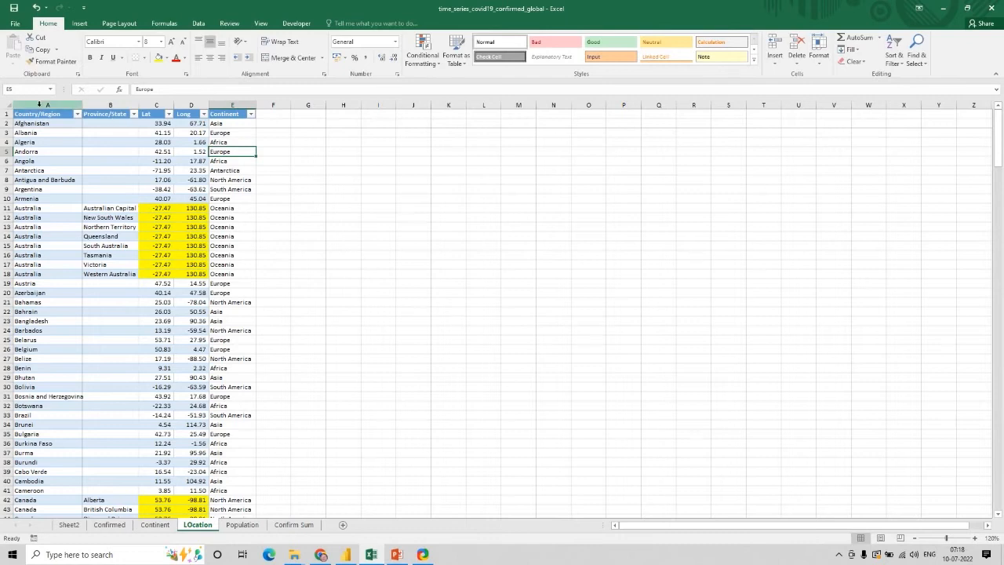
# Create a copy of the LOcation sheet at the end of the workbook
pyautogui.rightClick(214, 527)
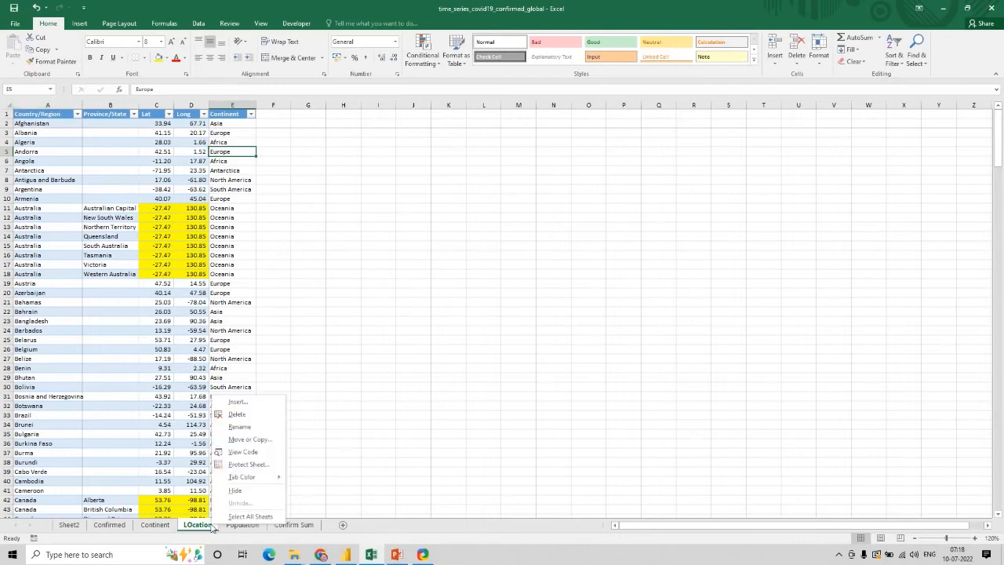
pyautogui.click(232, 440)
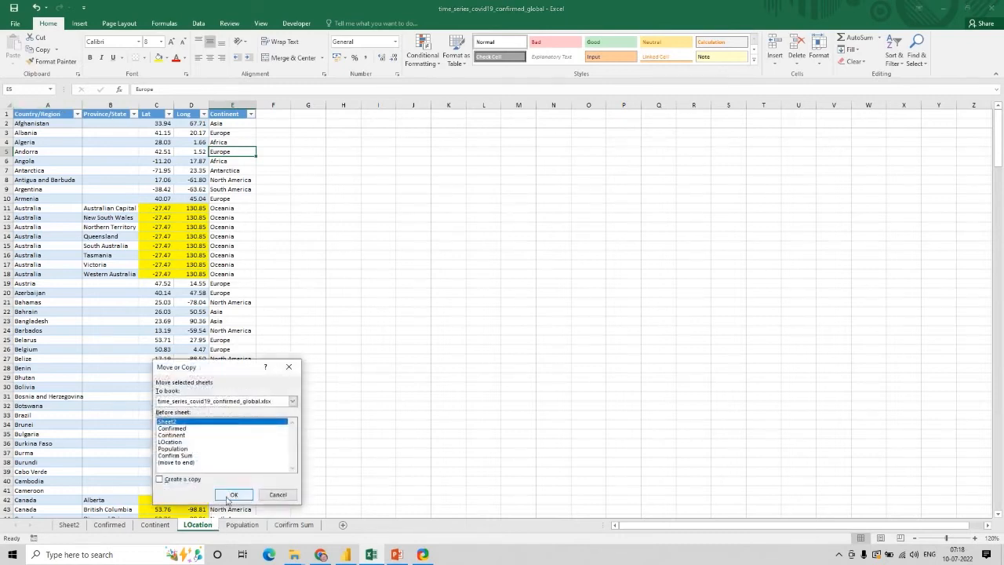
pyautogui.click(177, 463)
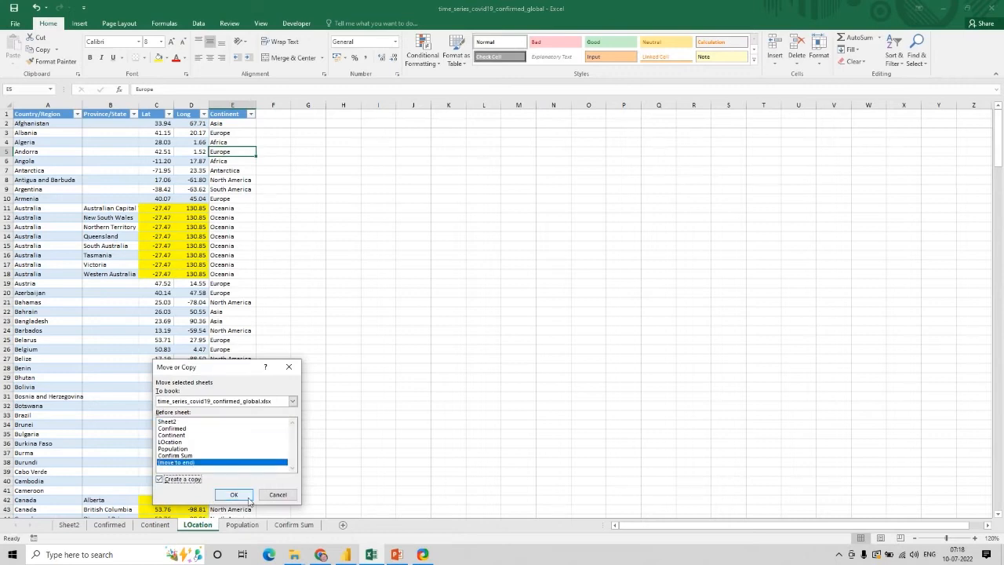
pyautogui.click(289, 492)
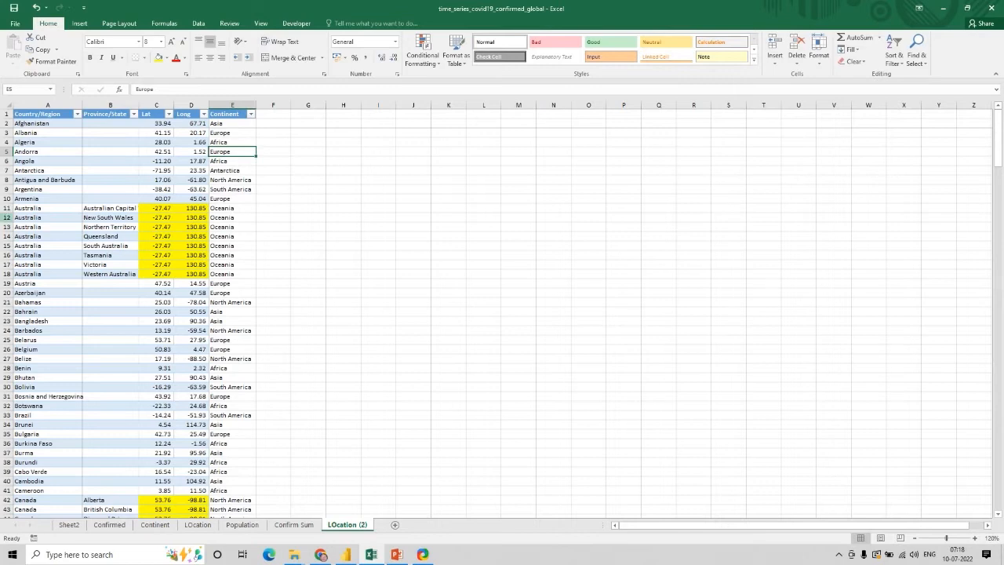
# Delete rows 12 to 18 with the surplus Australian province entries from the LOcation (2) sheet
pyautogui.click(5, 217)
pyautogui.moveTo(5, 217); pyautogui.dragTo(5, 276)
pyautogui.hotkey('ctrl', '-')
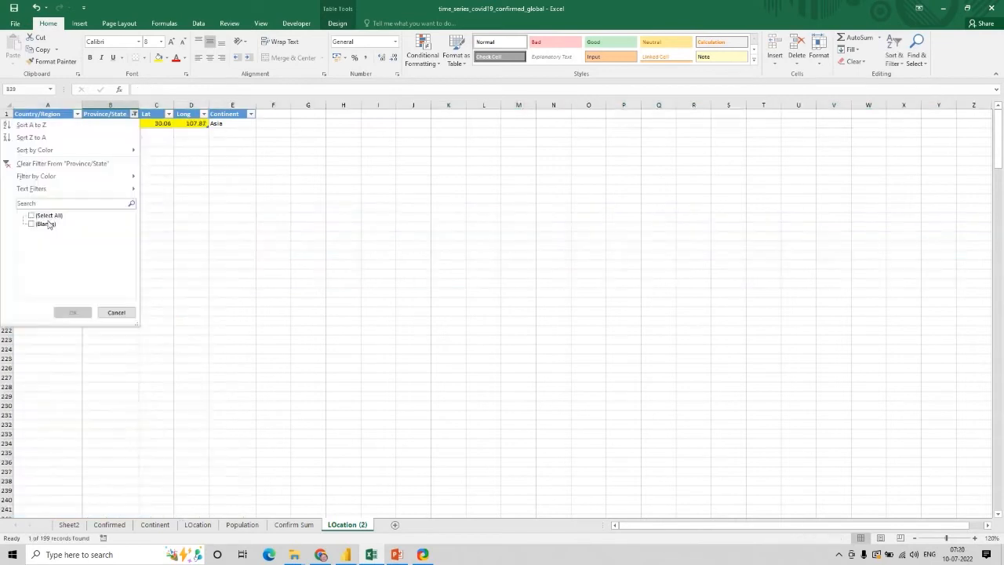
# Reset the Province/State filter to show all rows and delete the Province/State column from the LOcation (2) sheet
pyautogui.click(47, 216)
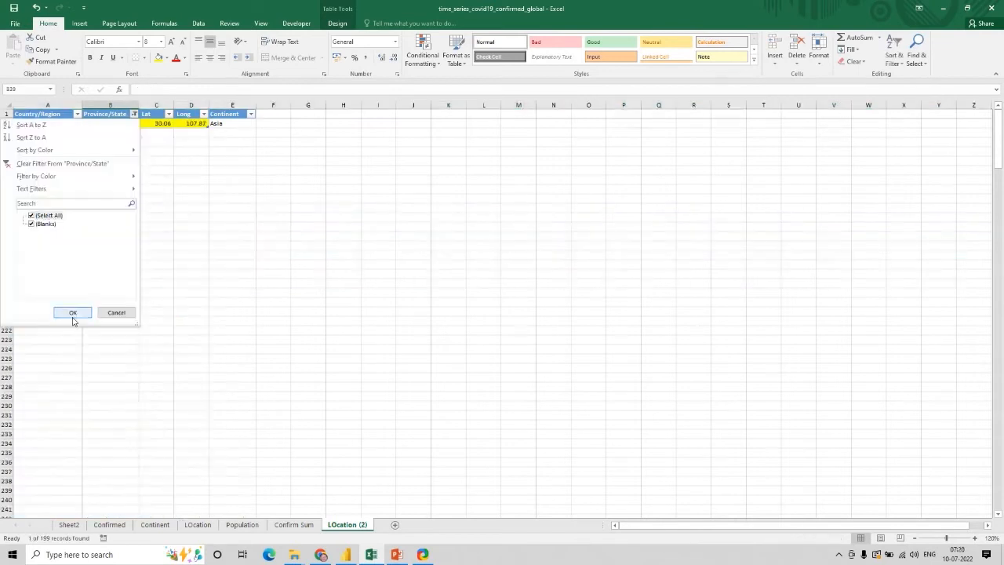
pyautogui.click(73, 313)
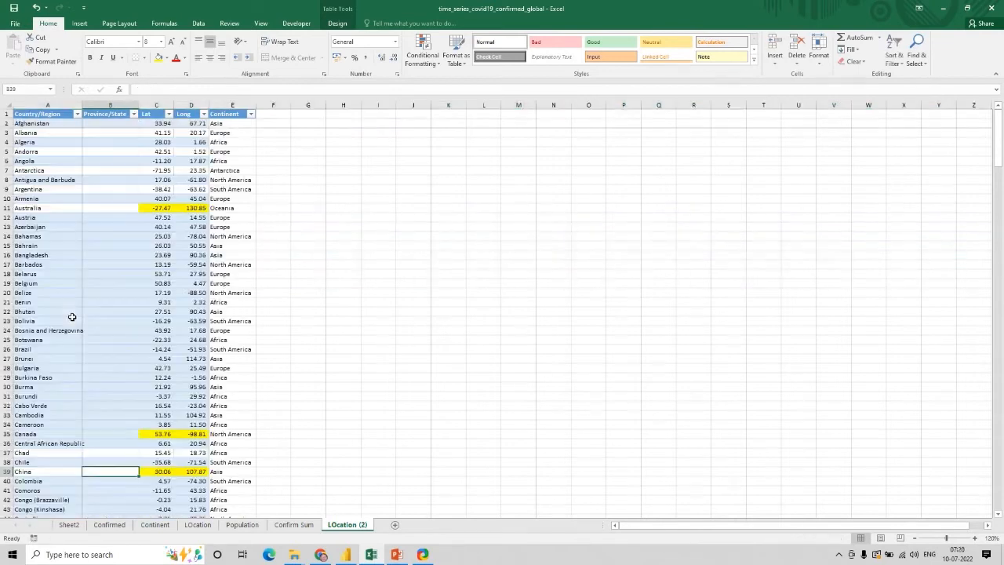
pyautogui.click(105, 105)
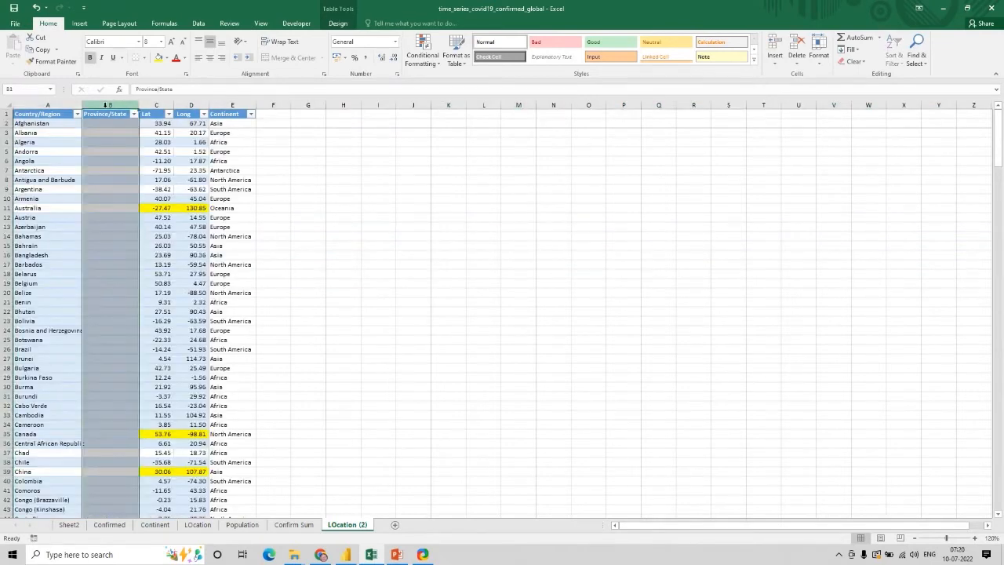
pyautogui.hotkey('ctrl', '-')
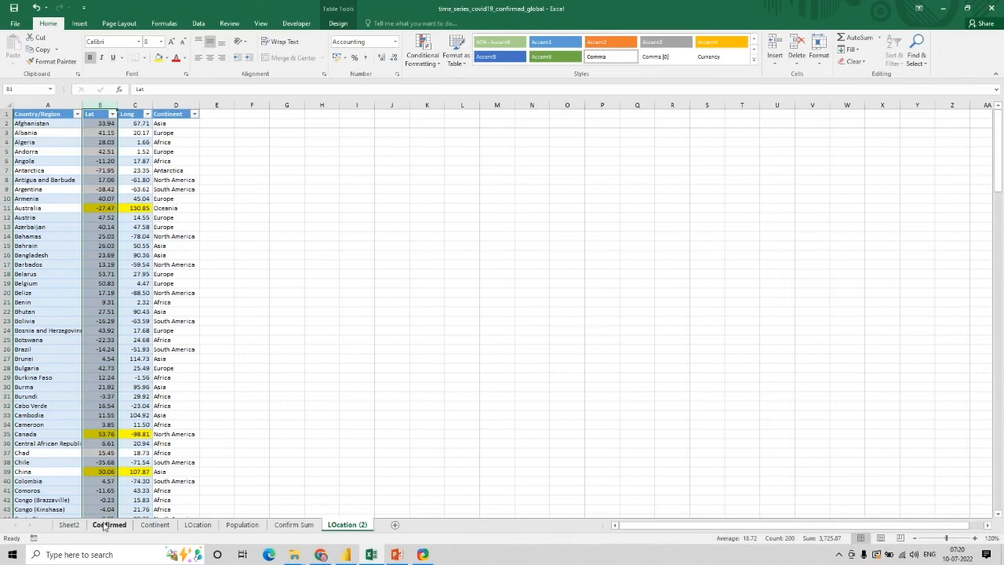
# Create a copy of the Confirmed sheet placed before the original Confirmed sheet
pyautogui.click(109, 524)
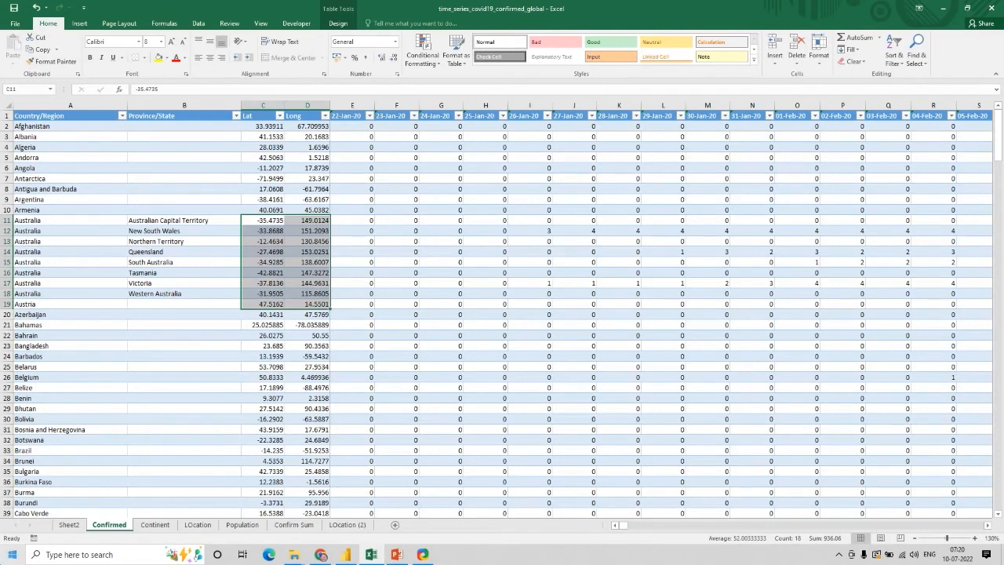
pyautogui.rightClick(110, 524)
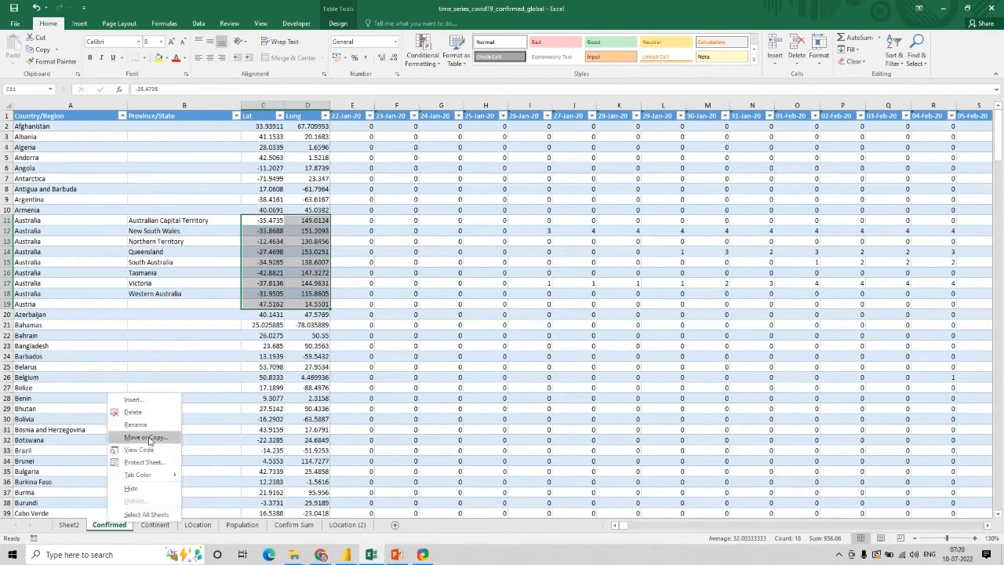
pyautogui.click(147, 437)
pyautogui.click(94, 424)
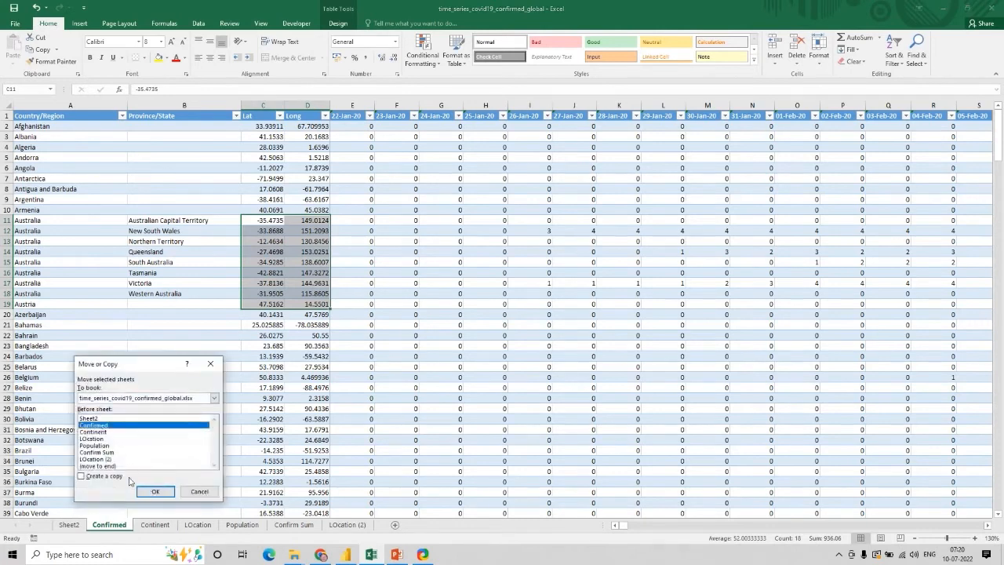
pyautogui.click(82, 475)
pyautogui.click(155, 491)
# Delete the Province/State, Lat and Long columns from the Confirmed (2) sheet
pyautogui.moveTo(153, 104); pyautogui.dragTo(309, 104)
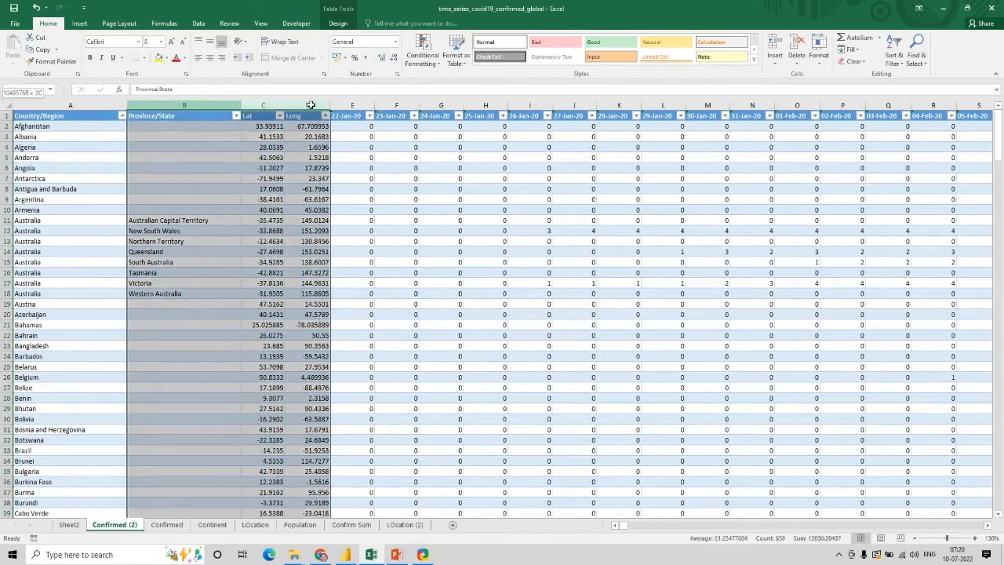
pyautogui.hotkey('ctrl', '-')
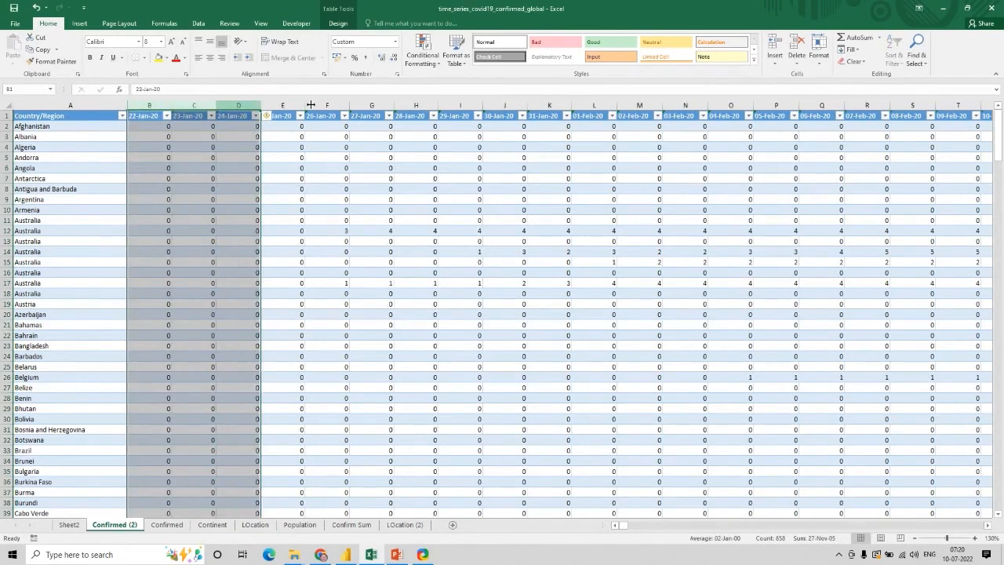
pyautogui.press('Down')
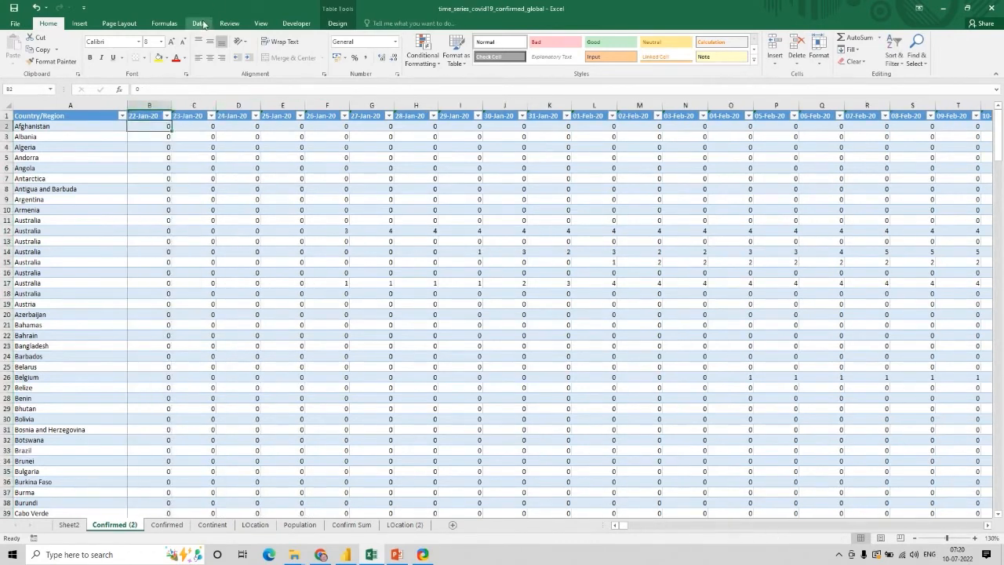
# Load the Confirmed (2) table into the Query Editor and unpivot all columns other than Country/Region
pyautogui.click(200, 24)
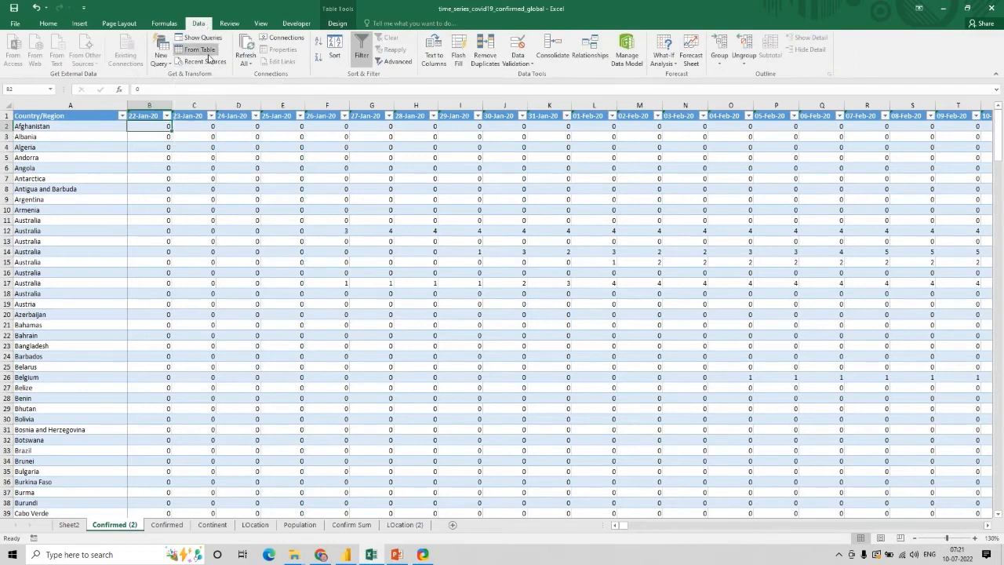
pyautogui.click(200, 50)
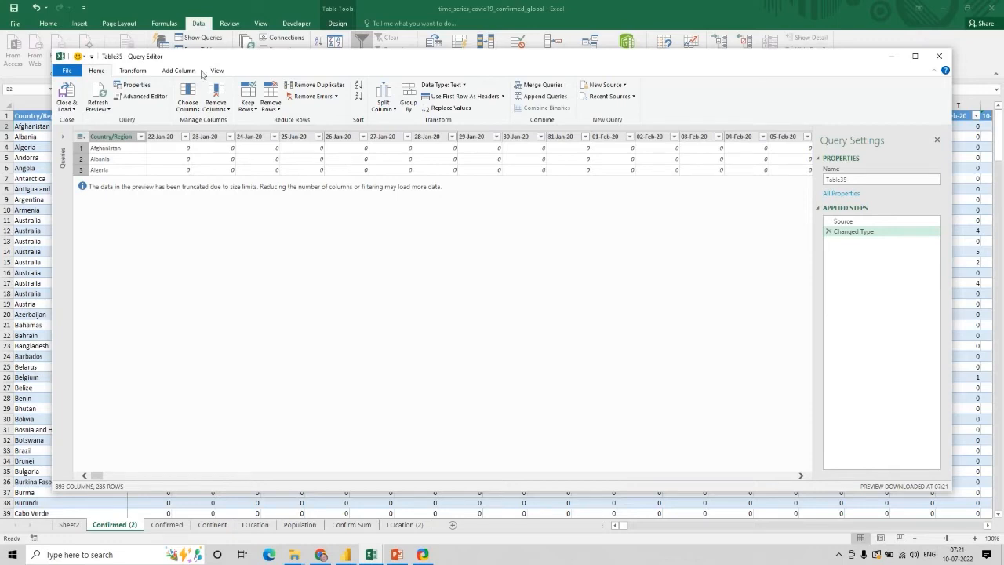
pyautogui.click(108, 139)
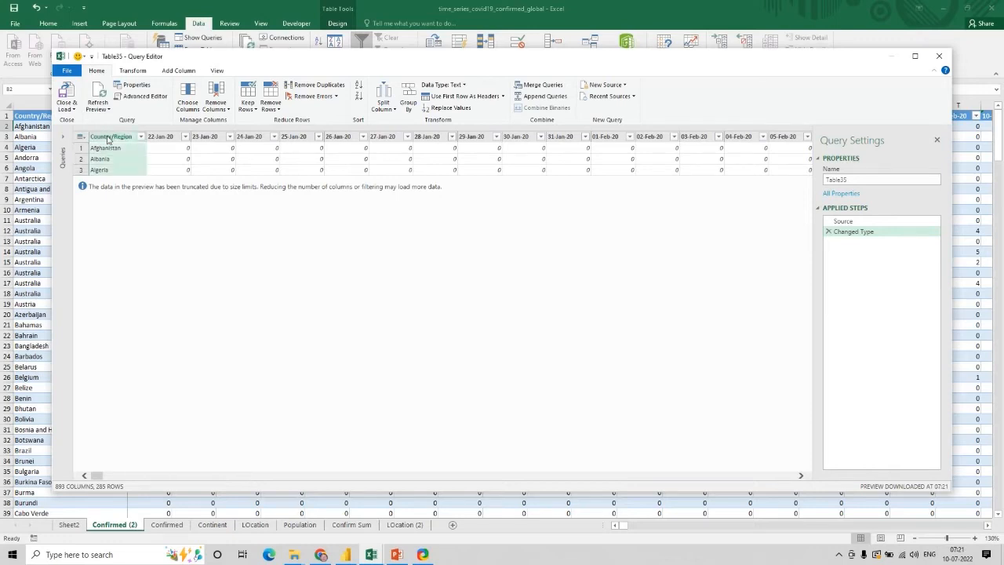
pyautogui.rightClick(130, 172)
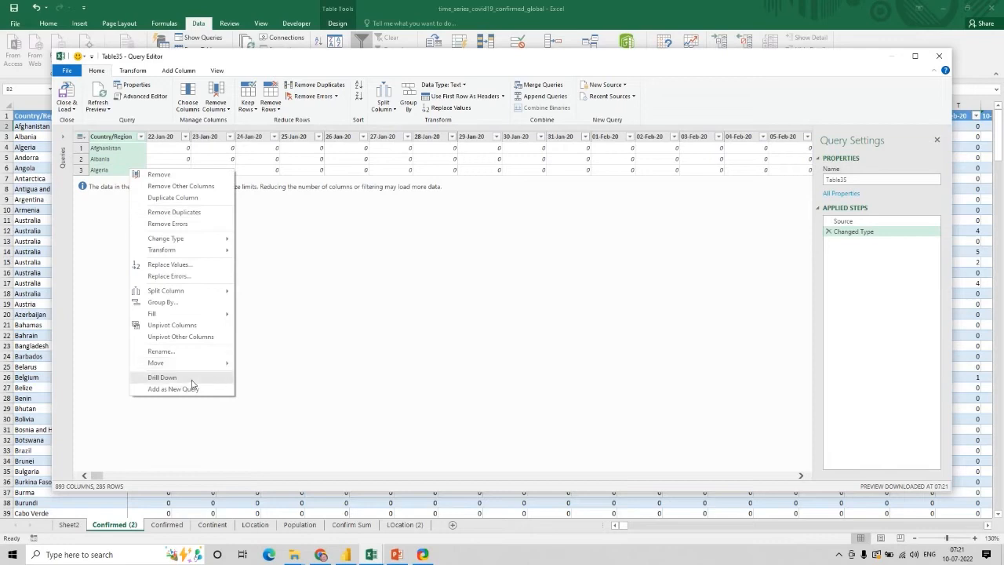
pyautogui.click(196, 337)
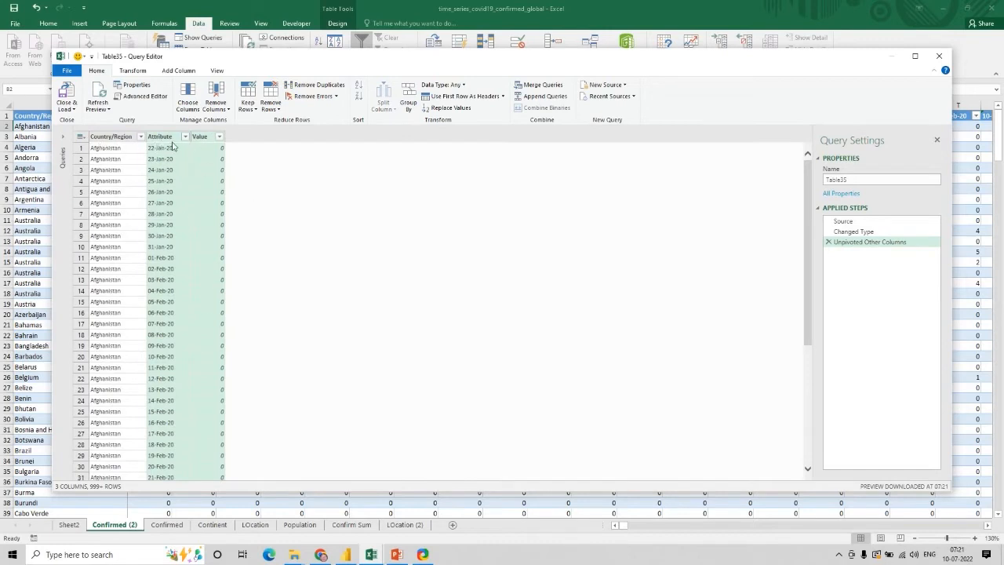
# Rename the Value column to Confirm Cases and the Attribute column to Date
pyautogui.doubleClick(201, 137)
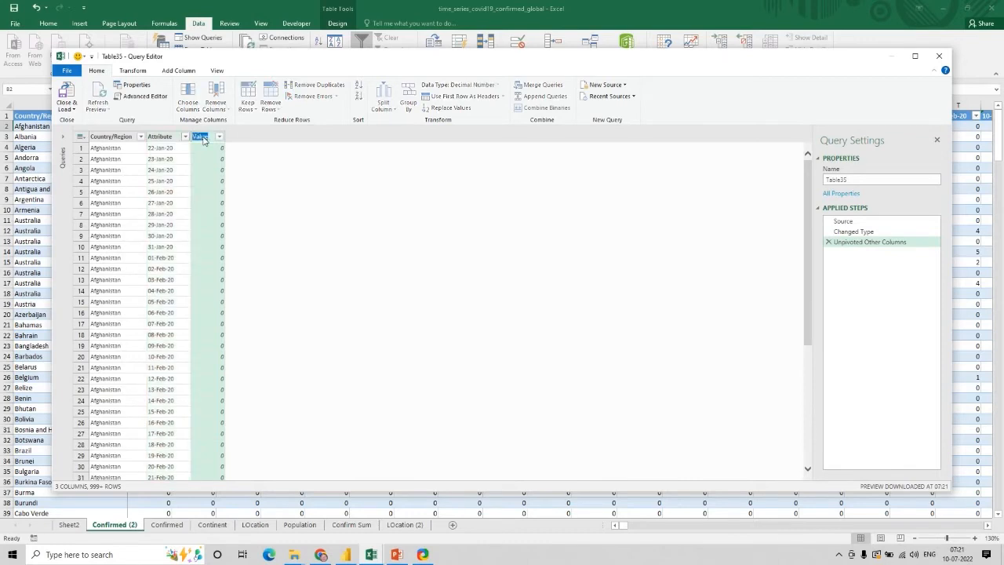
pyautogui.write('Confirm Cases')
pyautogui.hotkey('shift', 'Tab')
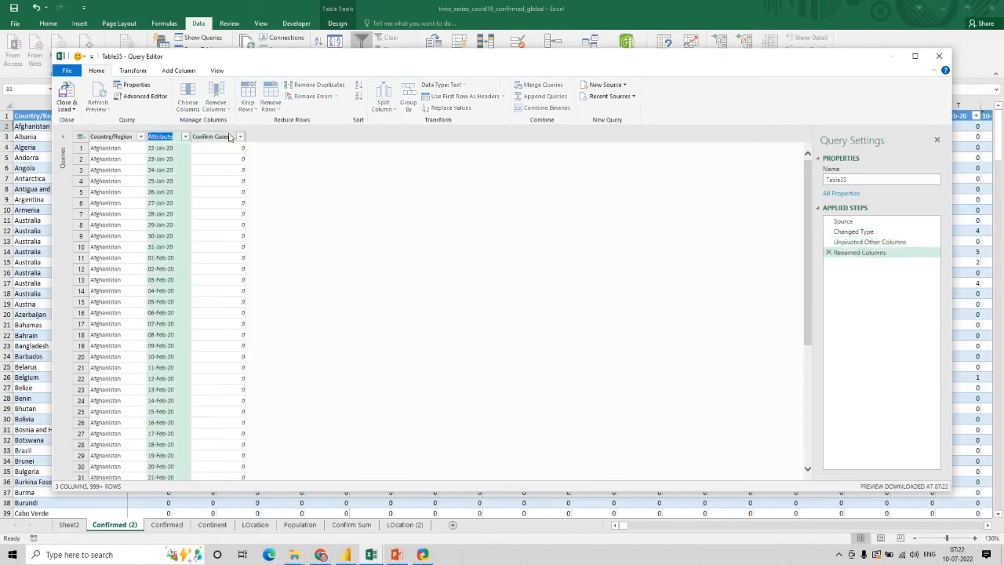
pyautogui.write('Date')
pyautogui.press('Return')
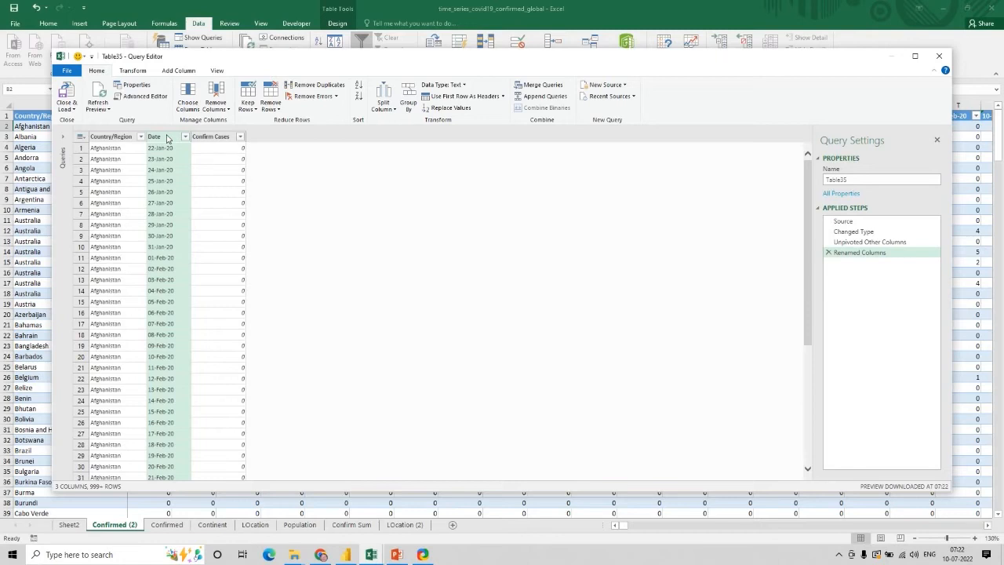
# Change the data type of the Date column to Date
pyautogui.click(167, 138)
pyautogui.click(132, 72)
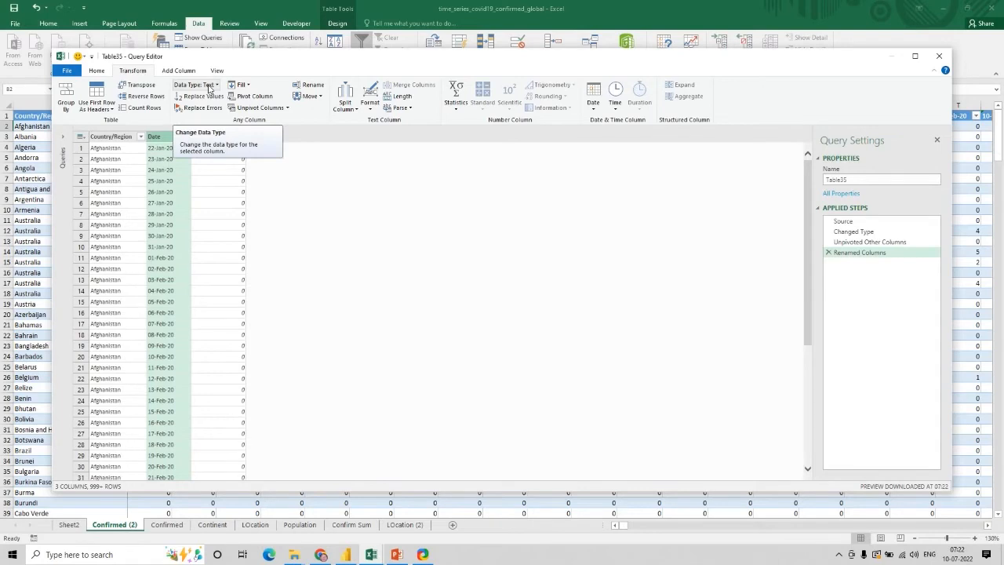
pyautogui.click(208, 86)
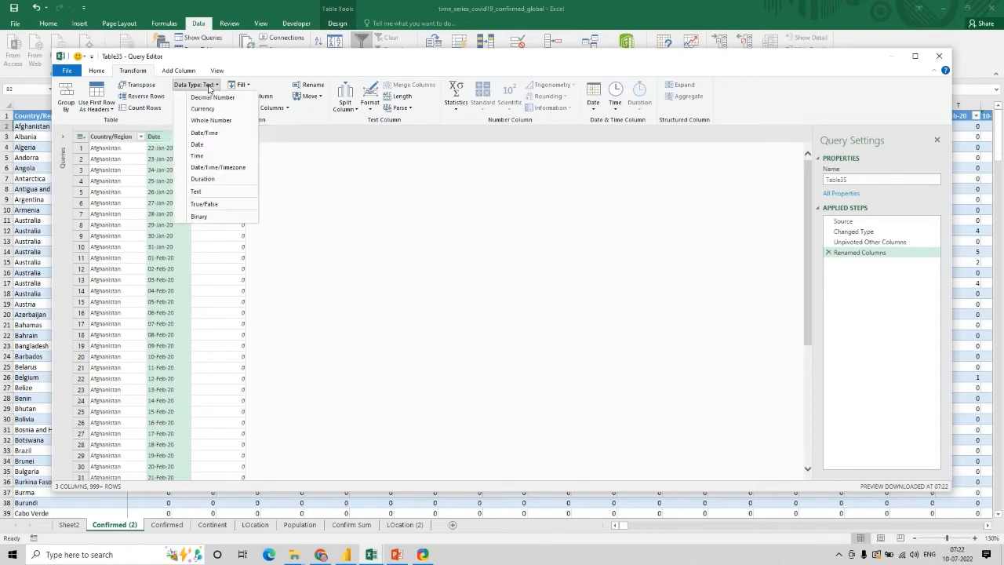
pyautogui.click(197, 144)
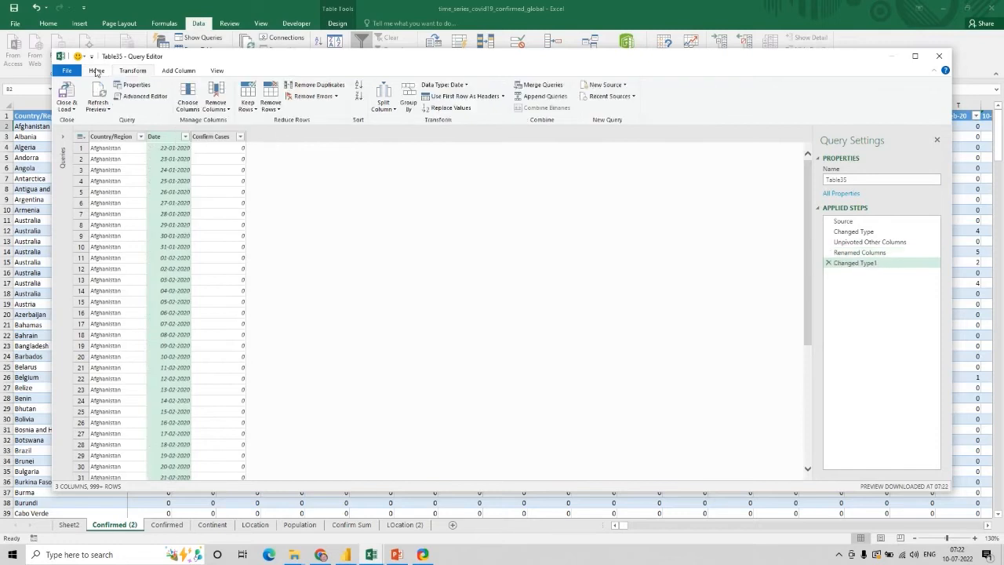
# Finish the query with Close & Load To and complete the load destination dialog
pyautogui.click(70, 109)
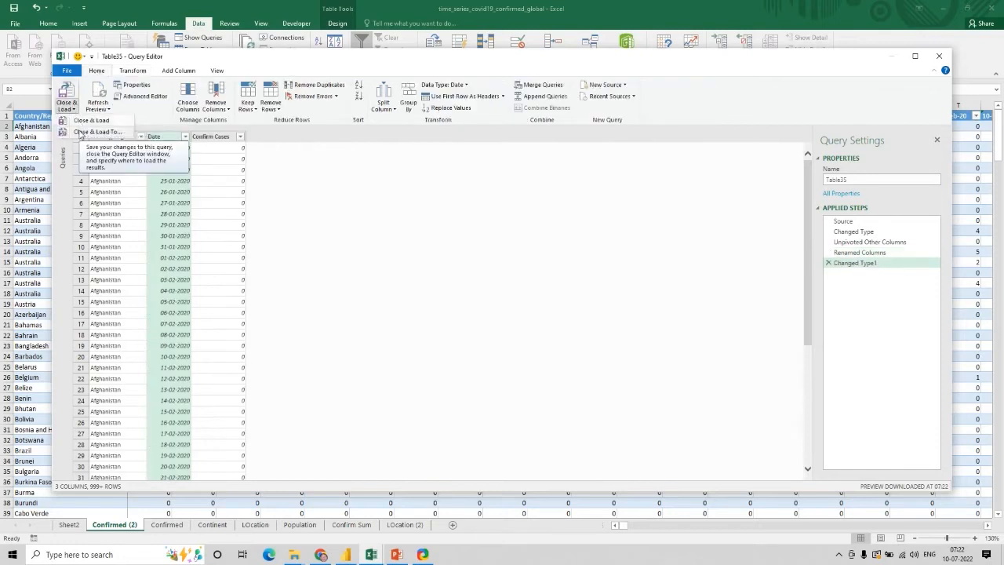
pyautogui.click(81, 133)
pyautogui.click(534, 353)
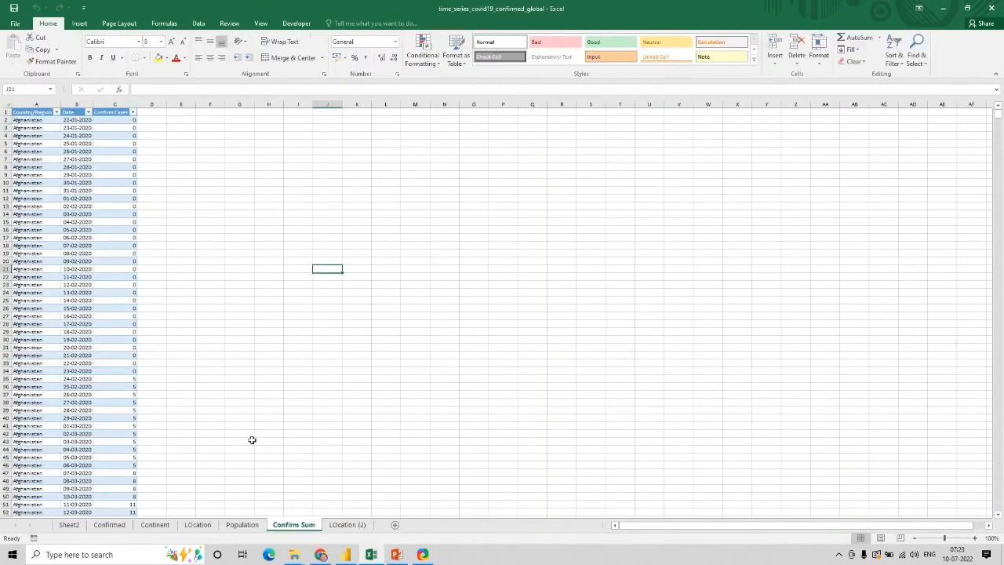
# Highlight the data columns on the Confirm Sum and LOcation (2) sheets, and view the table on the Population sheet
pyautogui.moveTo(35, 103); pyautogui.dragTo(113, 95)
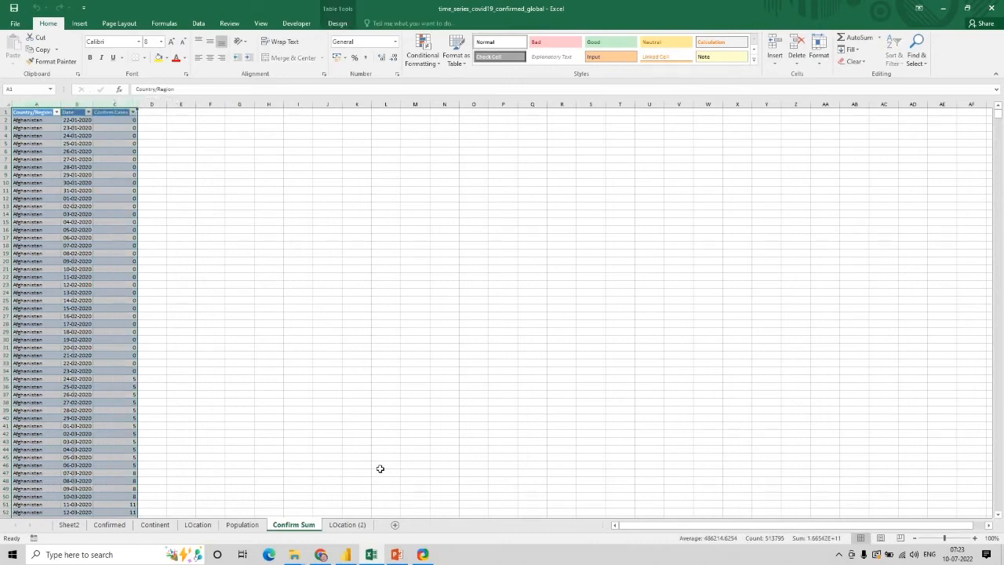
pyautogui.click(329, 524)
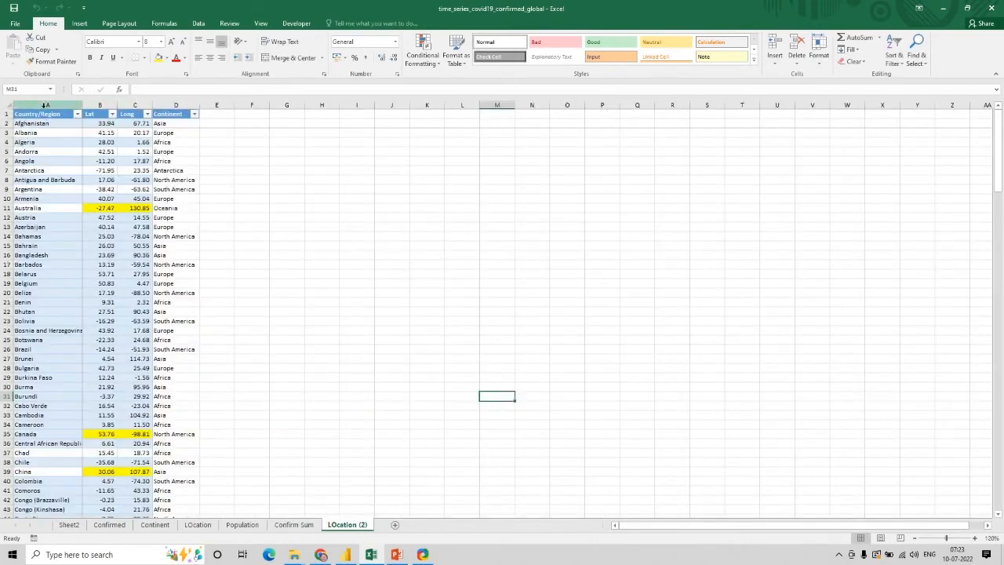
pyautogui.moveTo(47, 105); pyautogui.dragTo(173, 104)
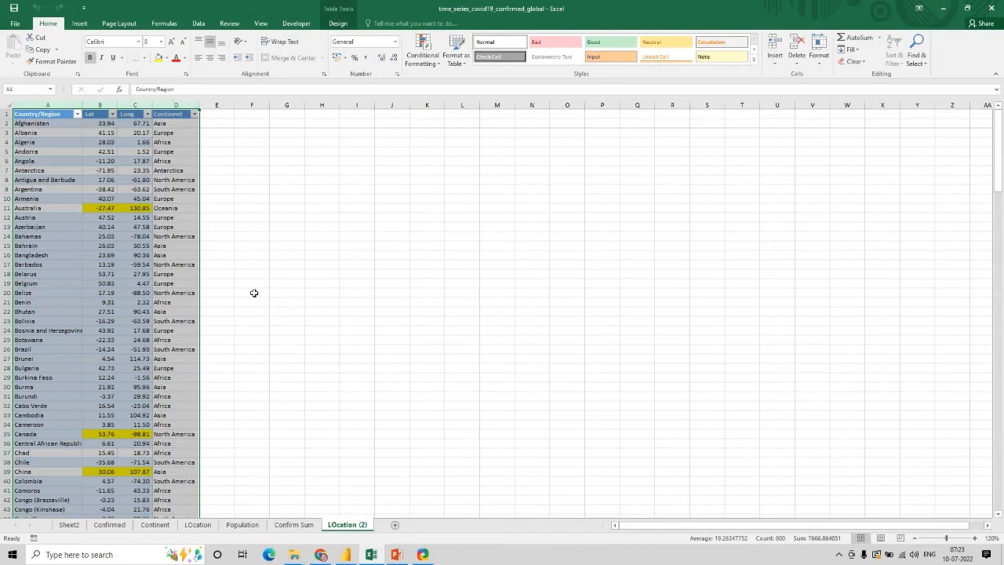
pyautogui.click(242, 525)
pyautogui.click(390, 215)
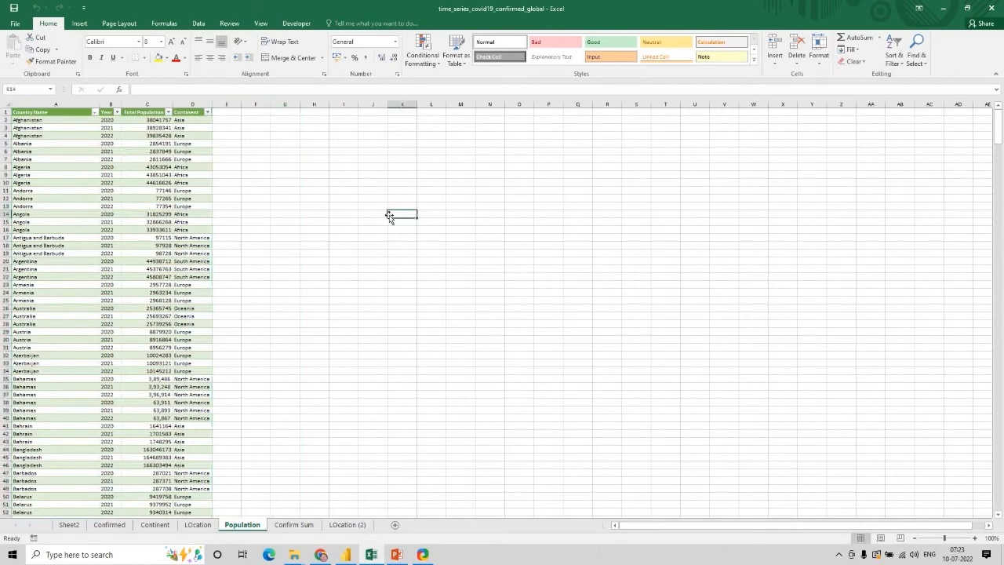
# Highlight columns A to D of the table on the Population sheet
pyautogui.click(54, 103)
pyautogui.moveTo(53, 102); pyautogui.dragTo(181, 101)
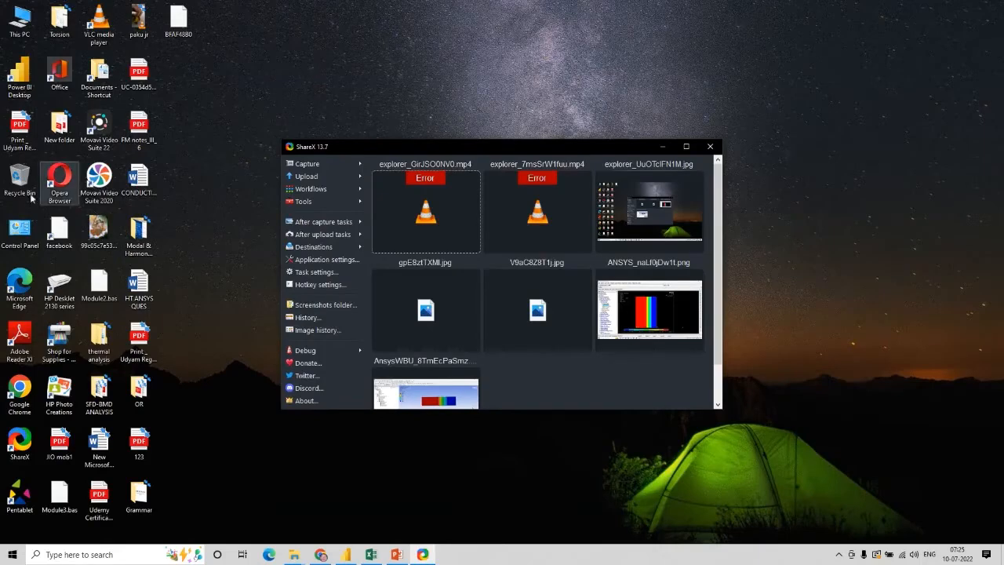
# Launch Power BI Desktop and open the time_series_covid19_confirmed_global Excel workbook as its data source
pyautogui.press('super')
pyautogui.write('power')
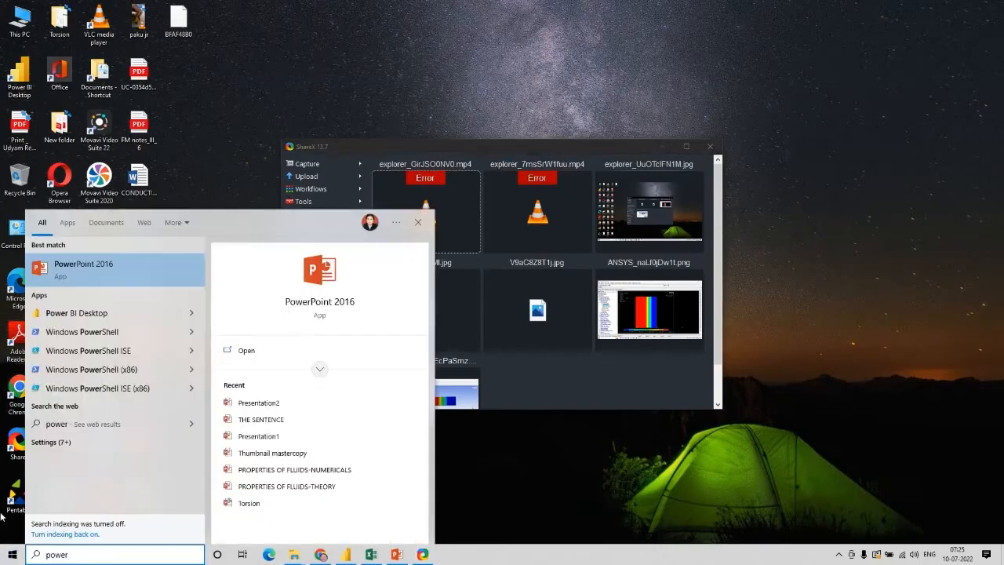
pyautogui.click(75, 317)
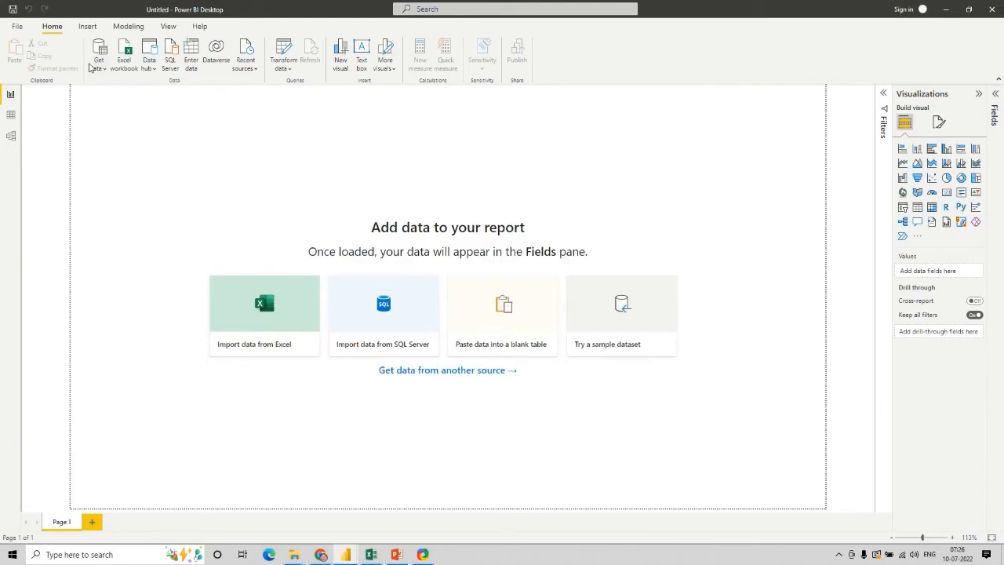
pyautogui.click(91, 65)
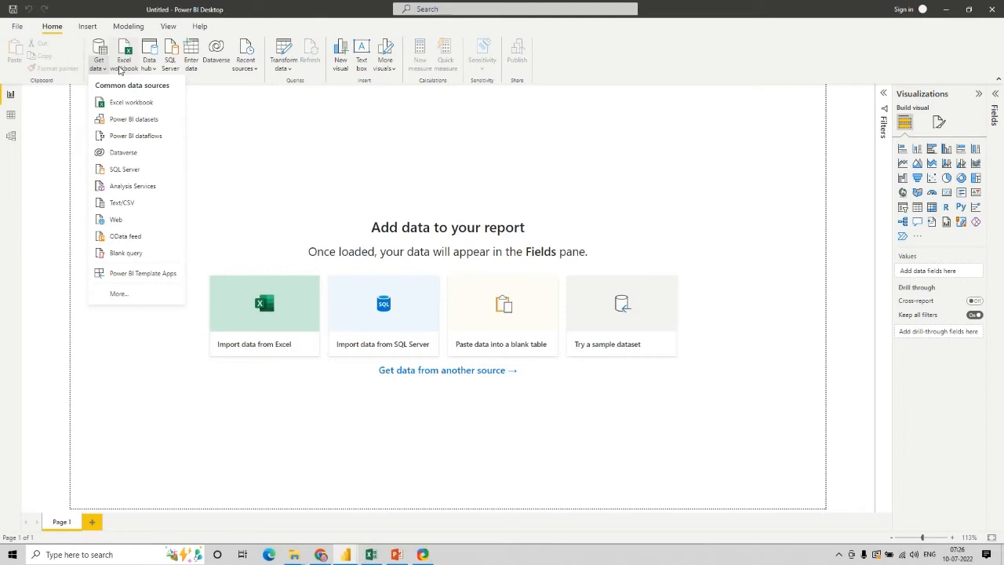
pyautogui.click(120, 70)
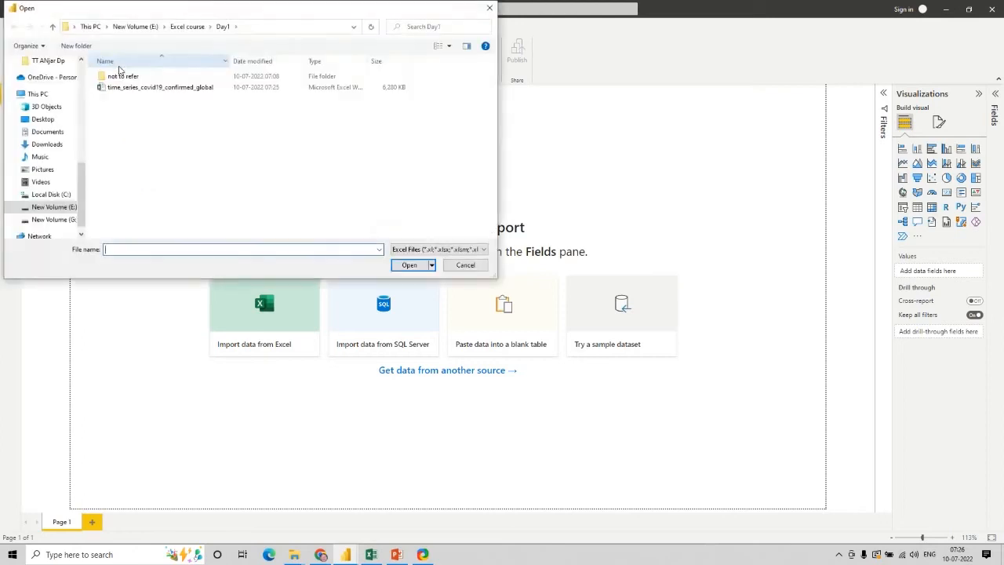
pyautogui.doubleClick(135, 88)
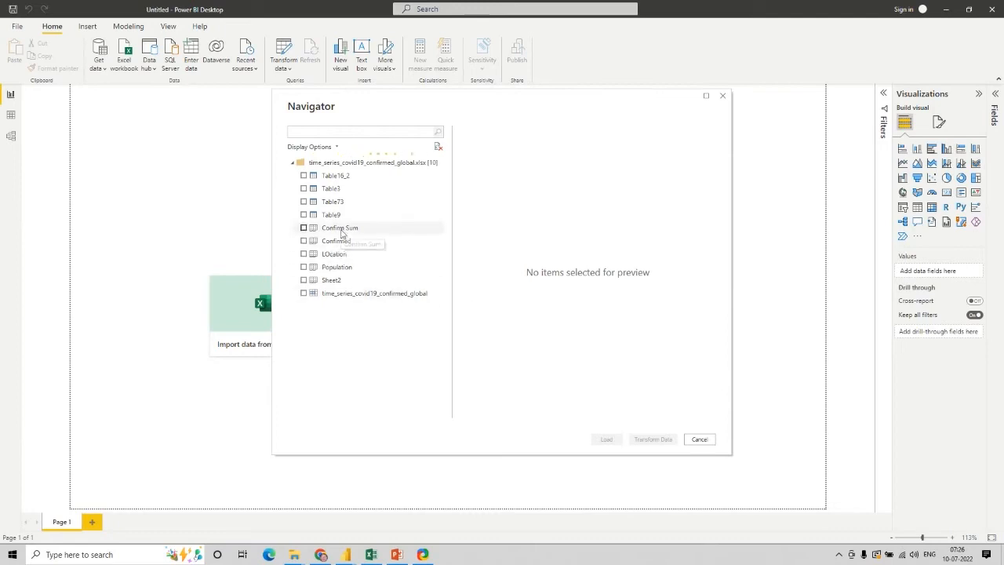
# Choose the Confirm Sum, LOcation and Population sheets for import and open them in the Power Query Editor for transformation
pyautogui.click(304, 228)
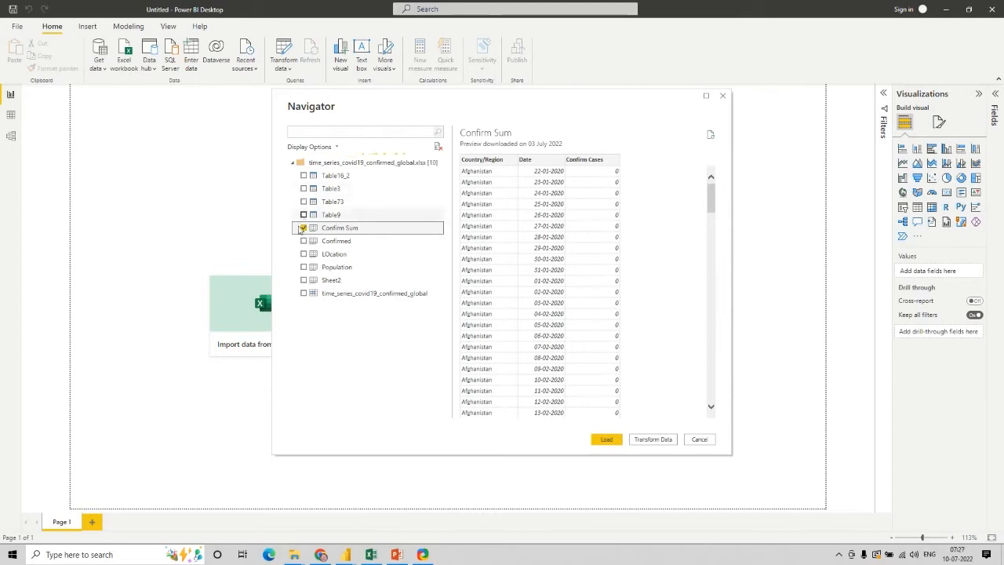
pyautogui.click(305, 254)
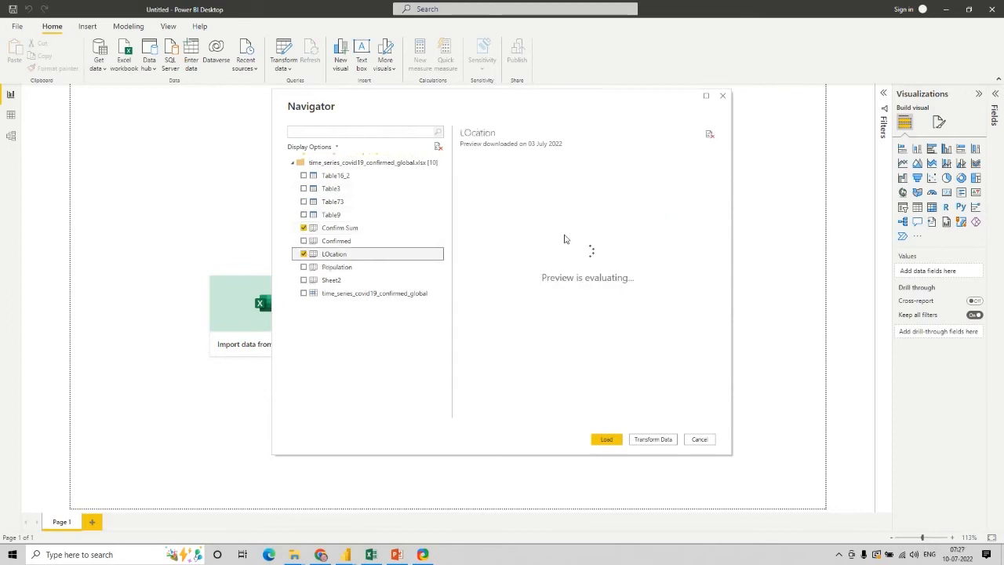
pyautogui.click(304, 267)
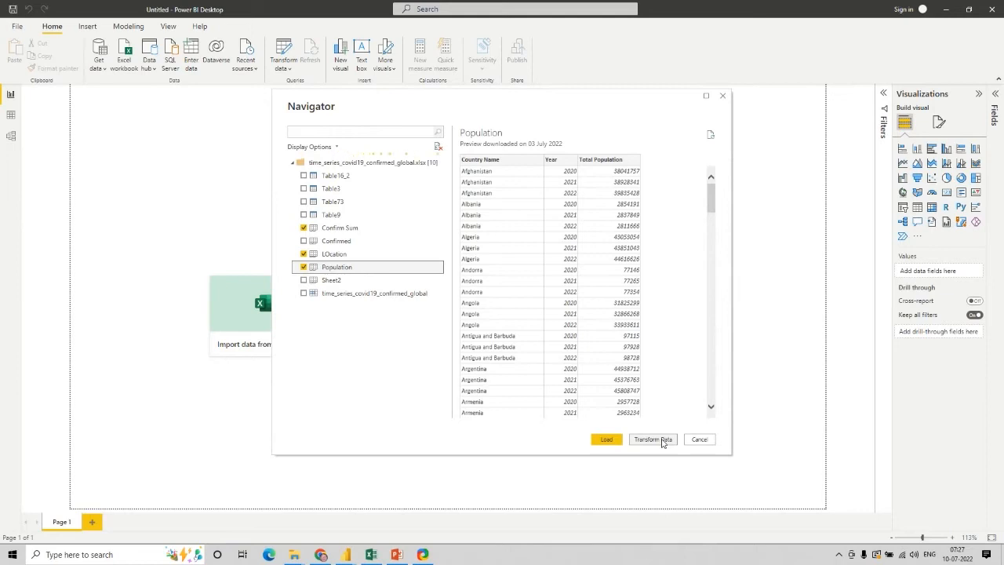
pyautogui.click(653, 439)
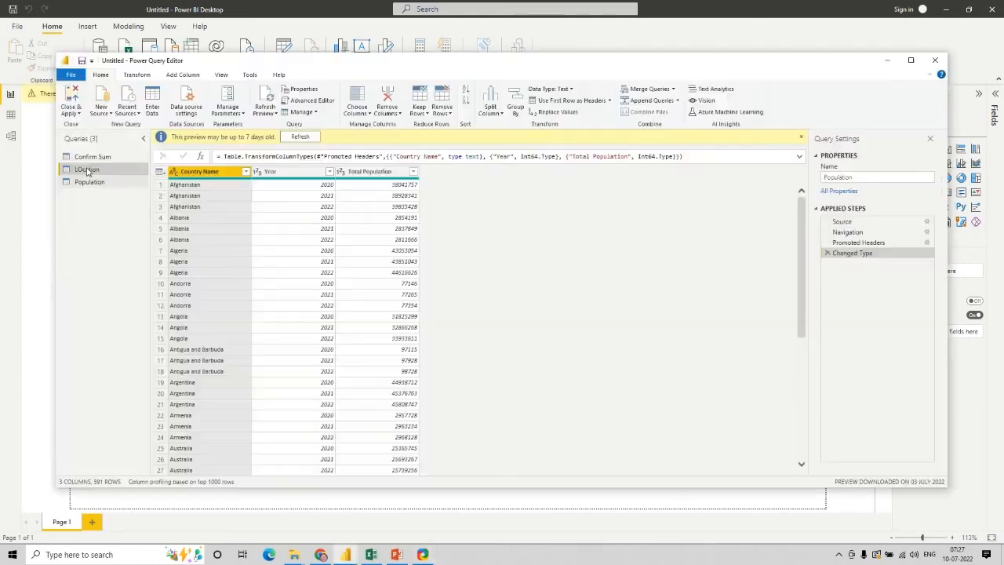
# Change the Lat and Long columns of the LOcation query to Whole Number, replacing the current type conversion
pyautogui.click(87, 171)
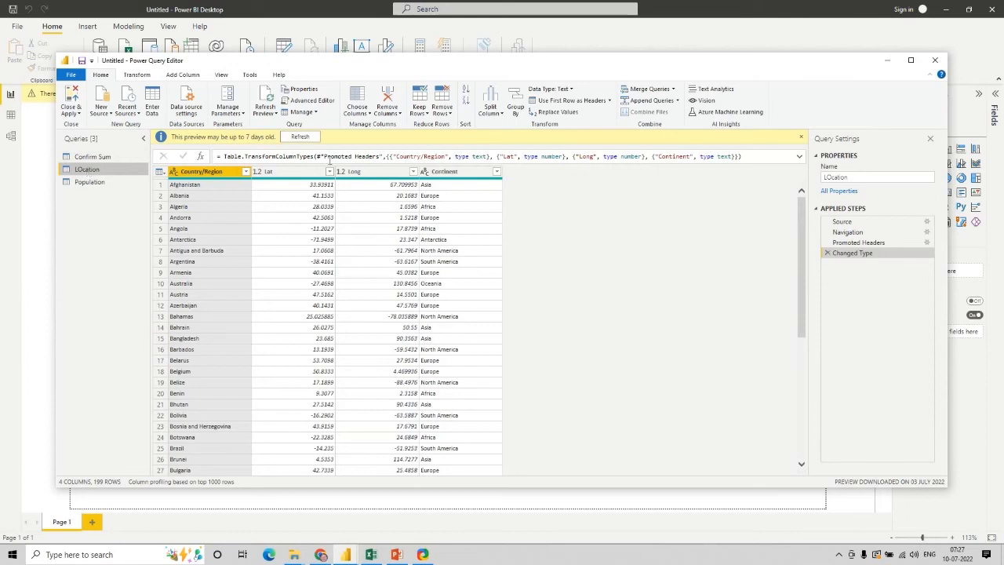
pyautogui.click(307, 172)
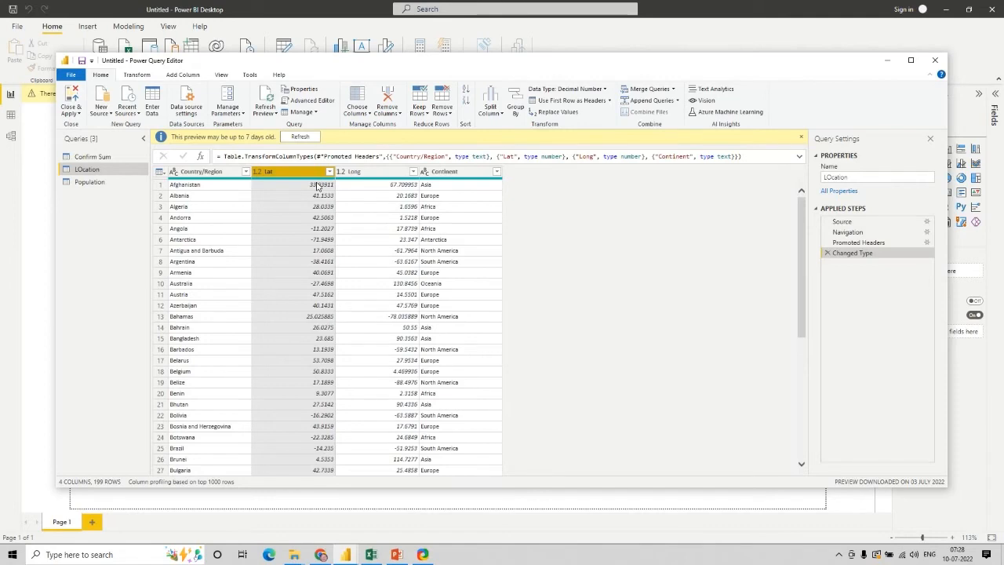
pyautogui.click(136, 76)
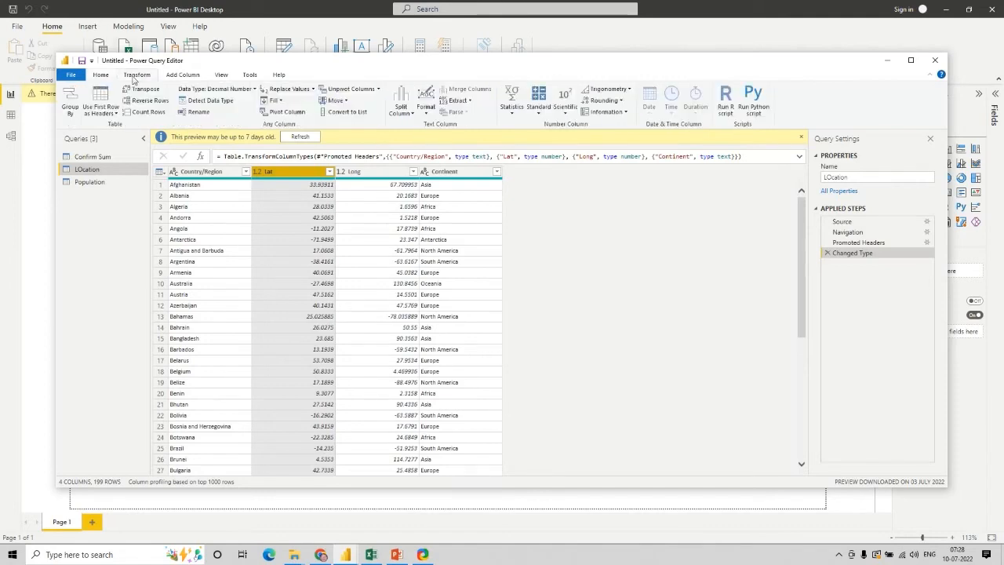
pyautogui.click(216, 88)
pyautogui.click(207, 115)
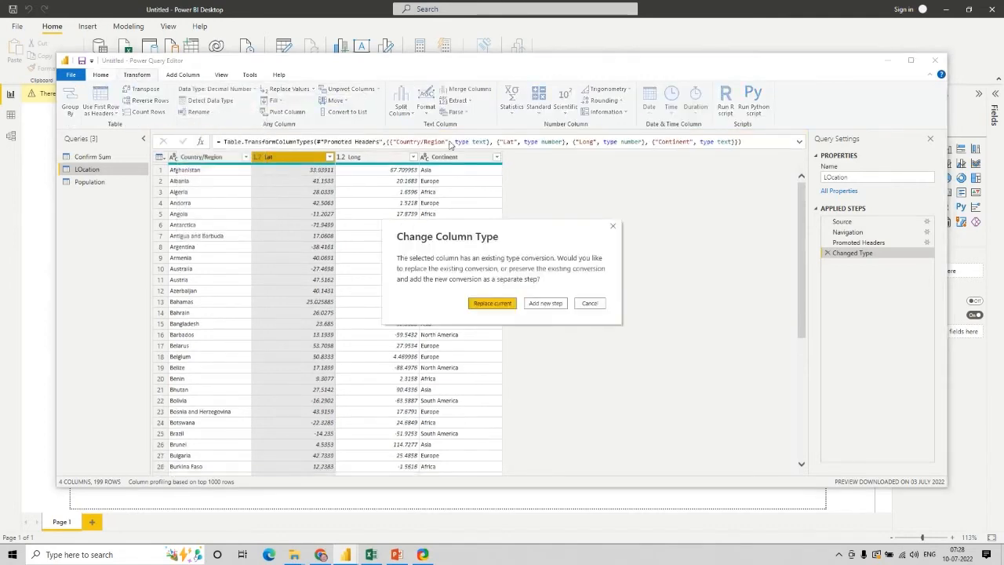
pyautogui.click(491, 303)
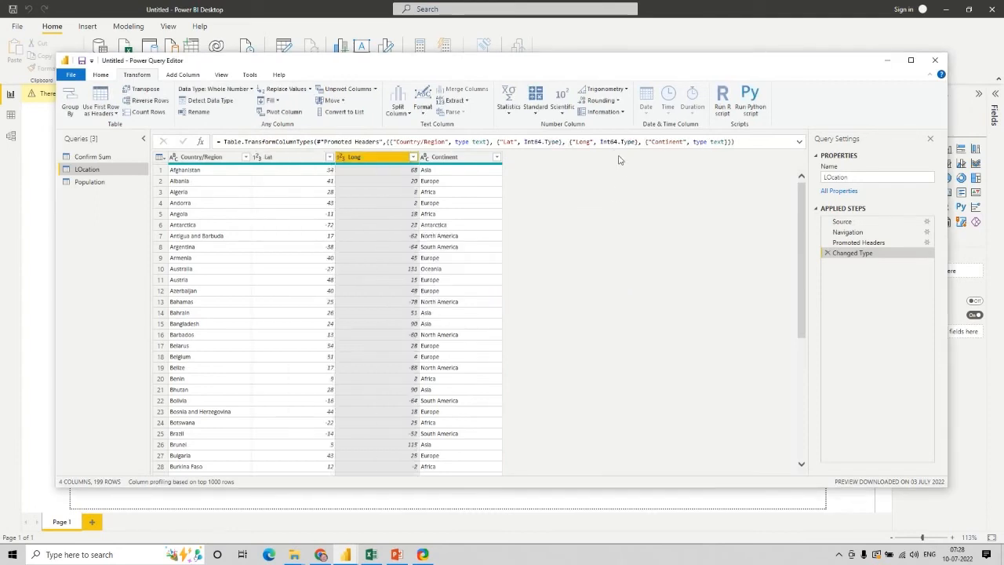
pyautogui.click(800, 142)
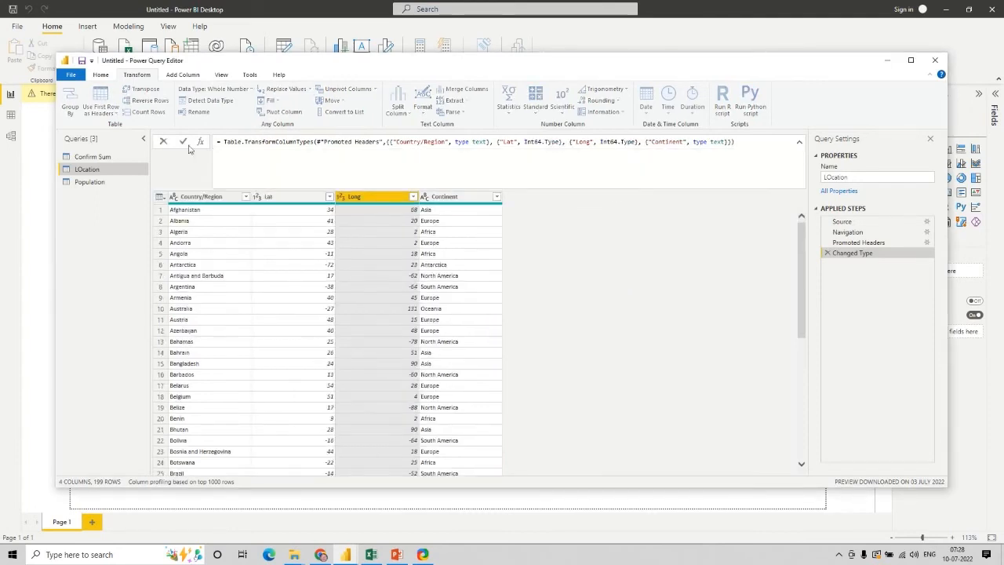
pyautogui.moveTo(310, 142)
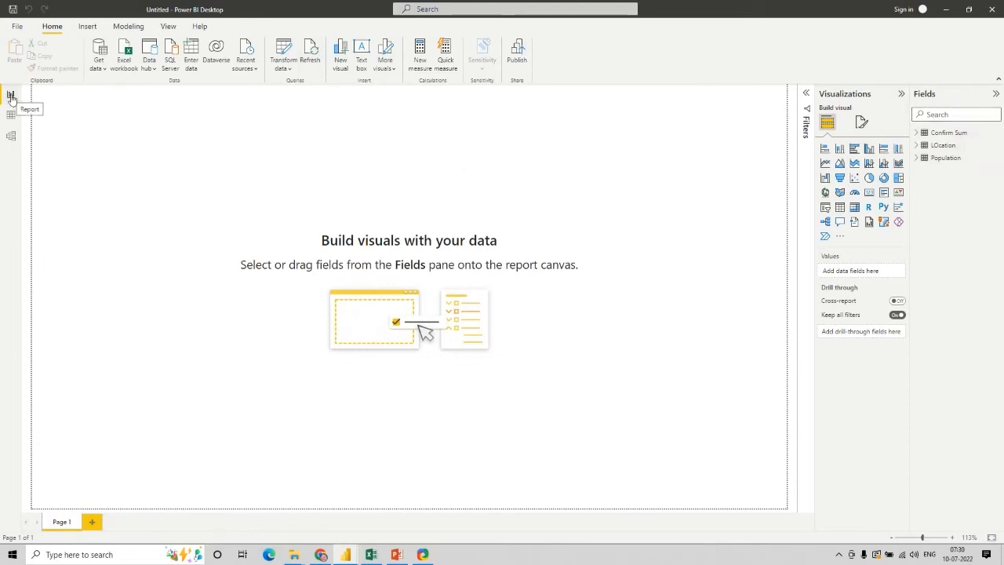
# In the model view, enlarge the Confirm Sum card and try to relate Population's Country Name to LOcation's Country/Region
pyautogui.click(12, 141)
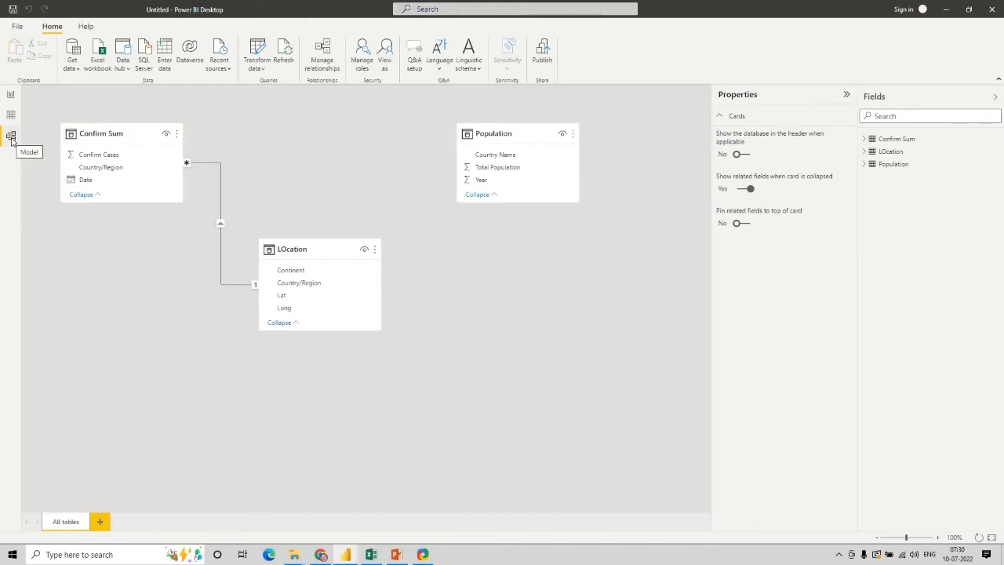
pyautogui.moveTo(104, 202); pyautogui.dragTo(104, 233)
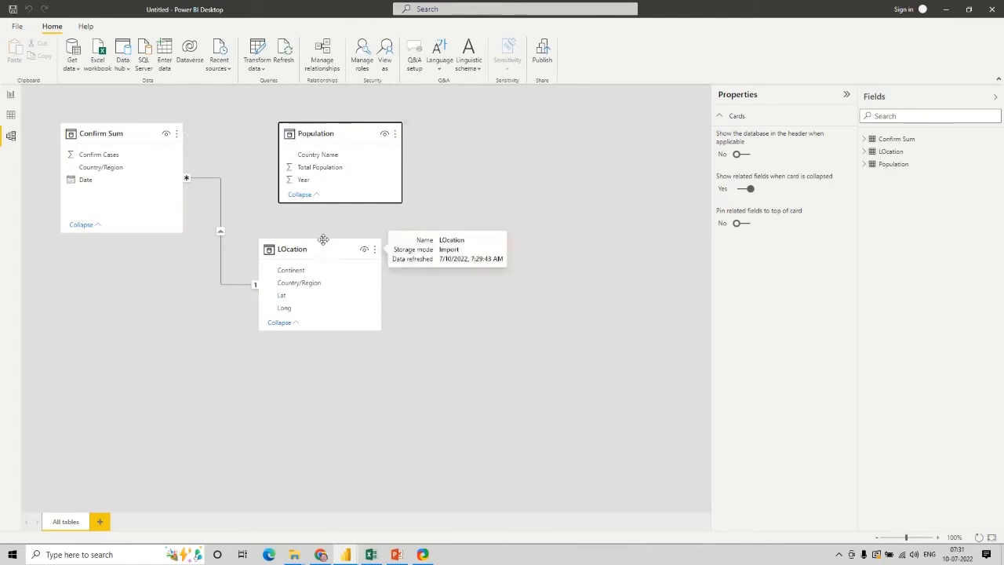
pyautogui.click(315, 156)
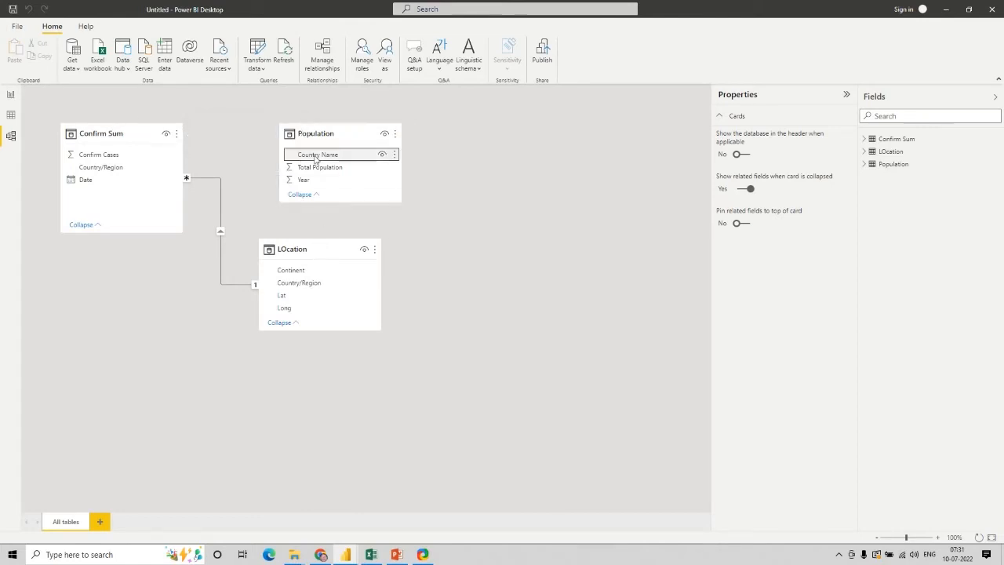
pyautogui.moveTo(316, 157); pyautogui.dragTo(325, 282)
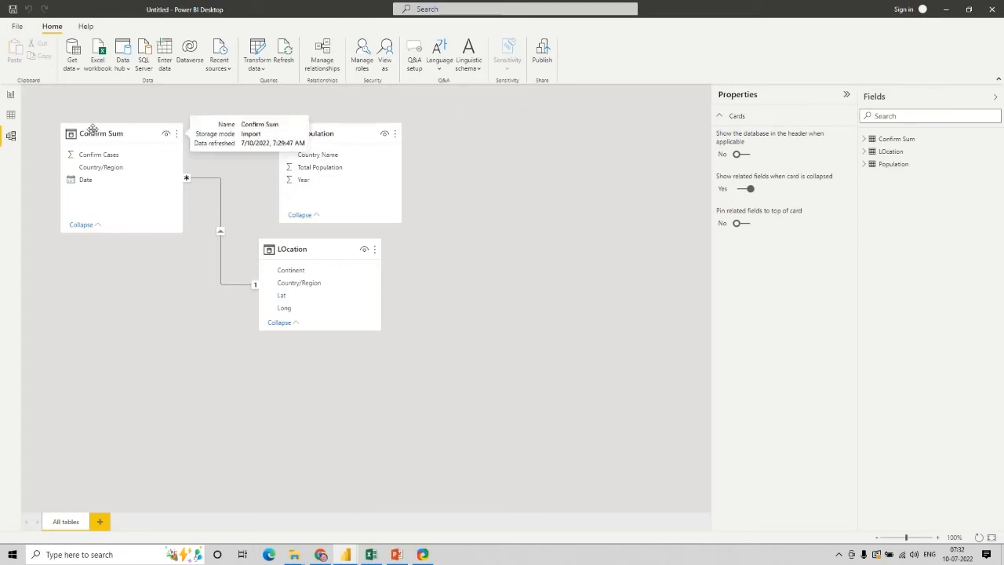
# Add a calculated column to the Population table with the formula YearCountry = concatenate(Population[Year], Population[Country Name])
pyautogui.click(11, 116)
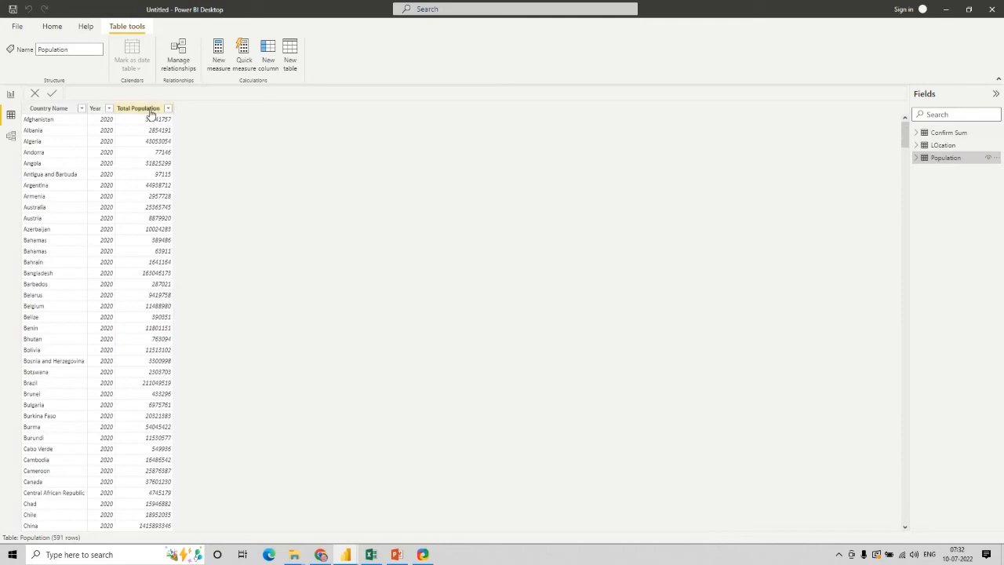
pyautogui.click(278, 69)
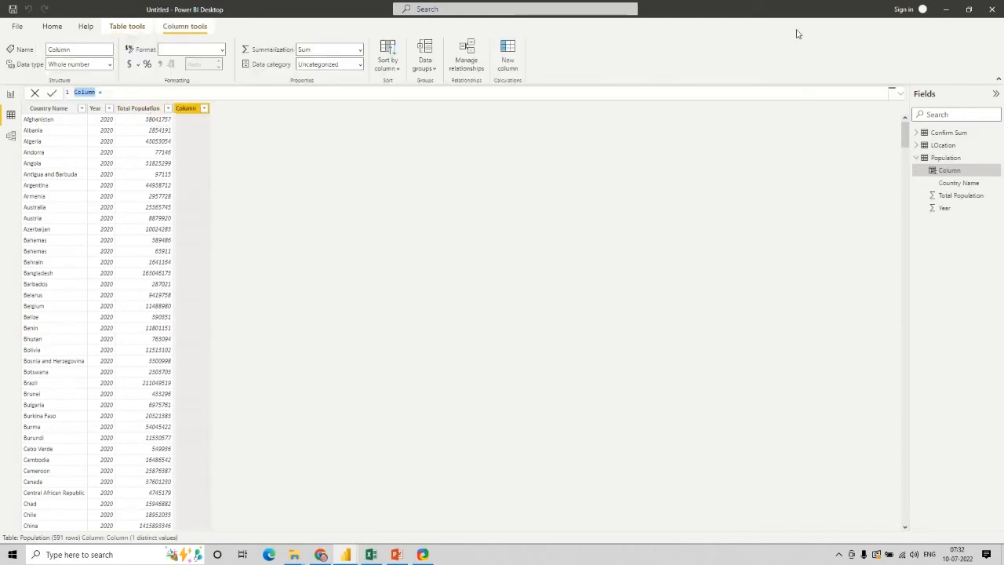
pyautogui.write('YearCountry = co')
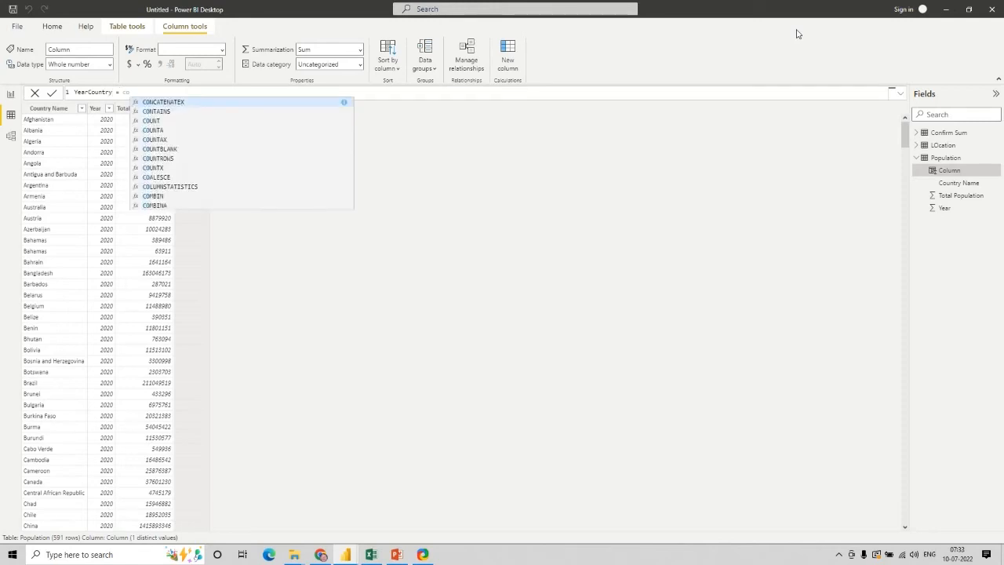
pyautogui.write('coco')
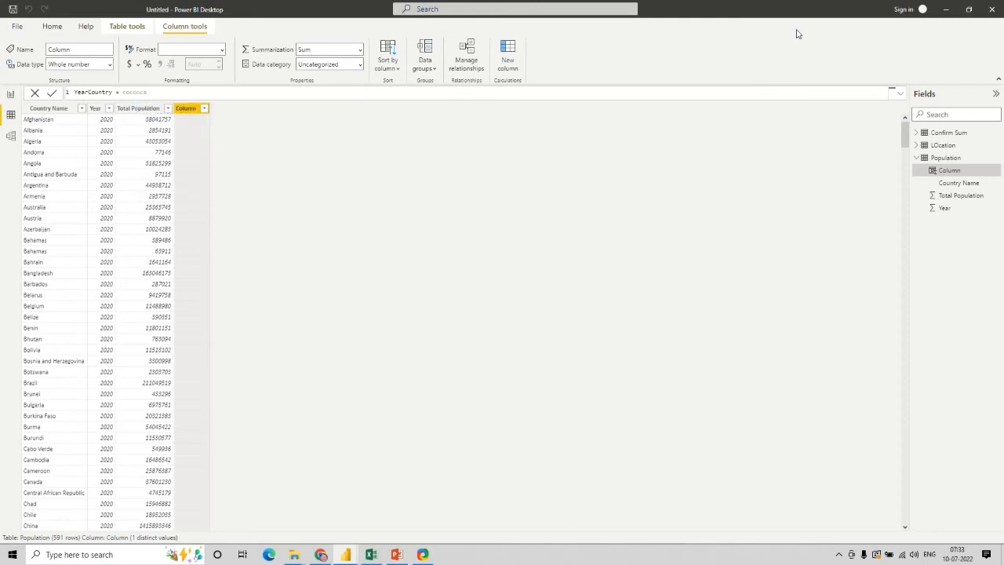
pyautogui.press('BackSpace')
pyautogui.press('BackSpace')
pyautogui.press('BackSpace')
pyautogui.write('nca')
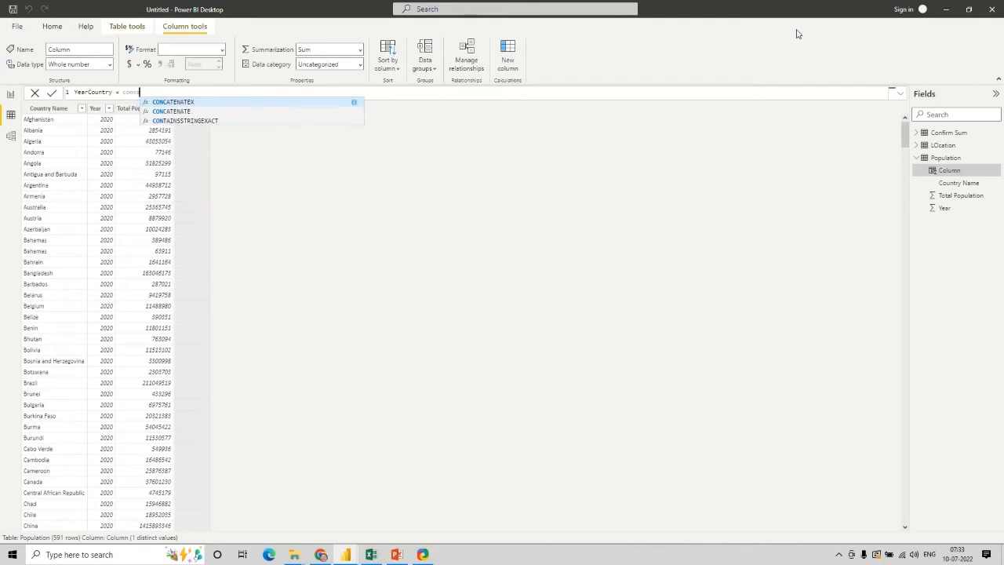
pyautogui.press('Escape')
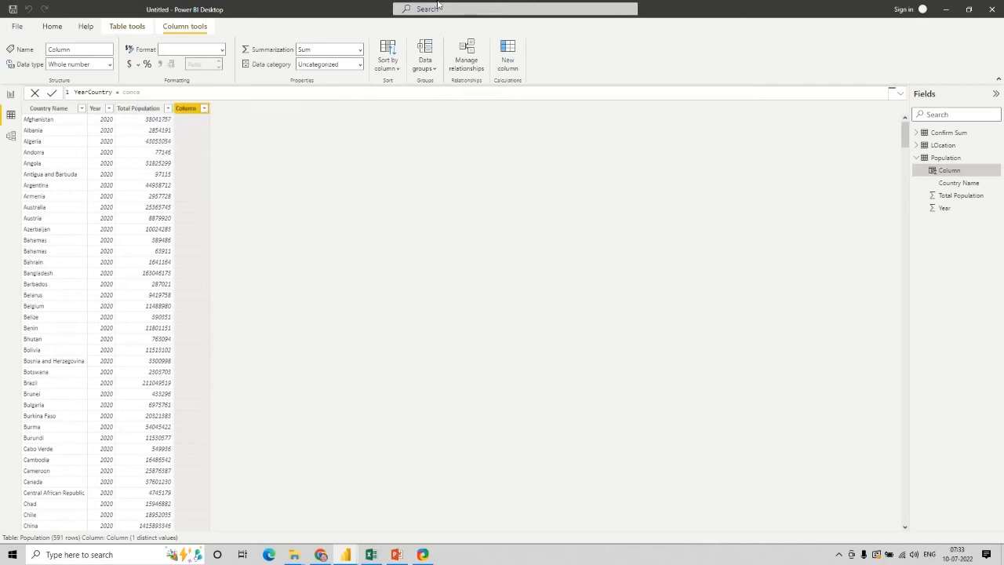
pyautogui.write('te')
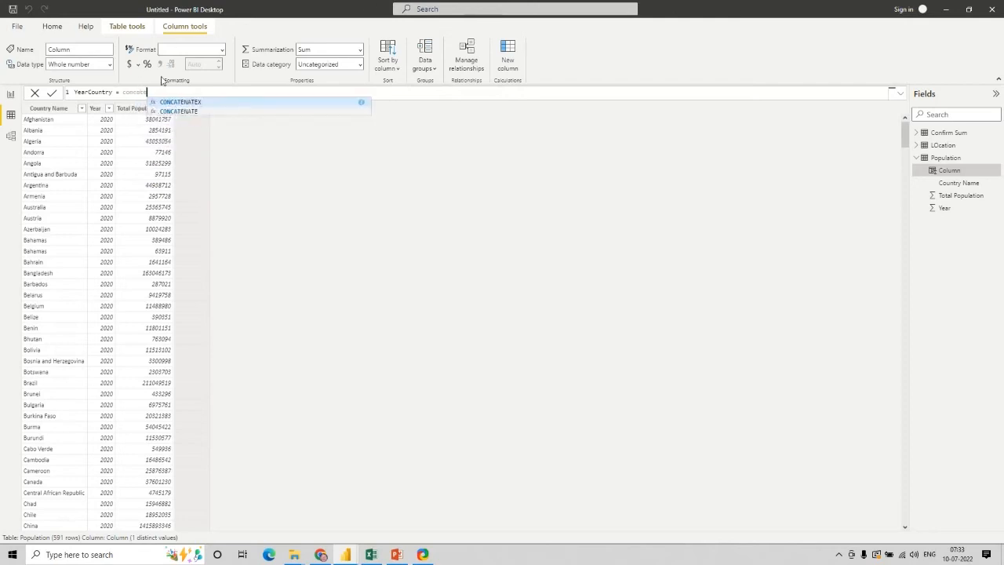
pyautogui.write('nate')
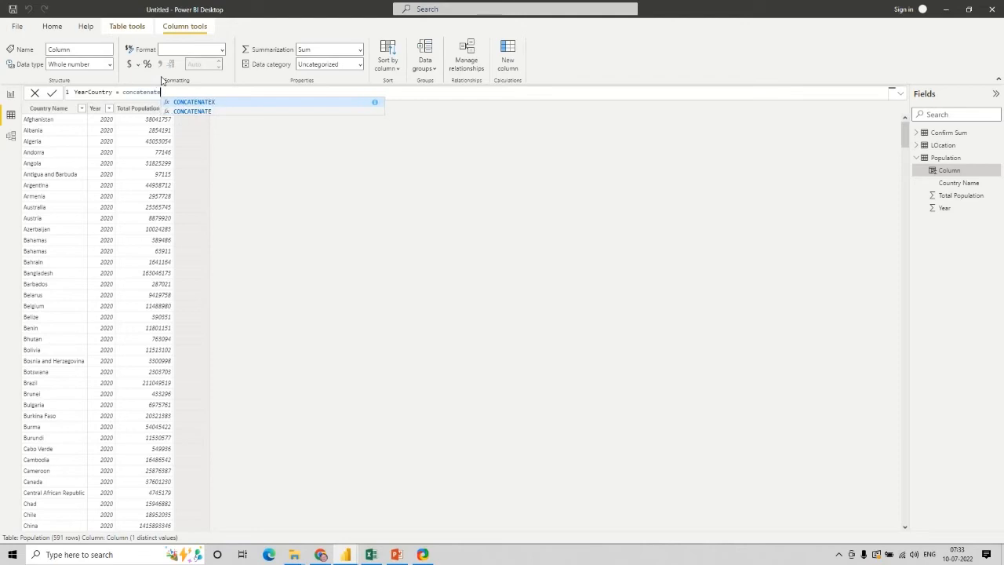
pyautogui.write('(')
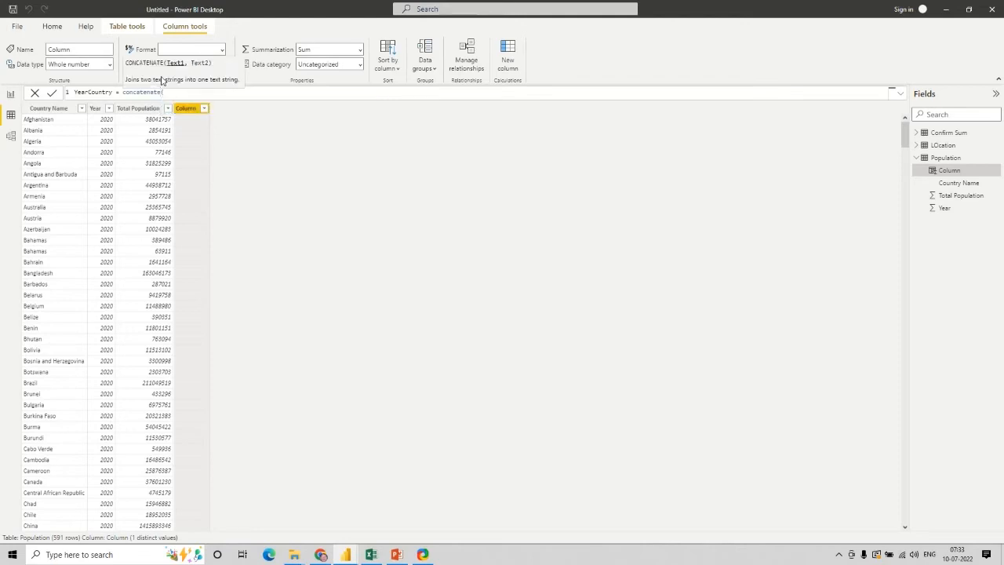
pyautogui.write('year')
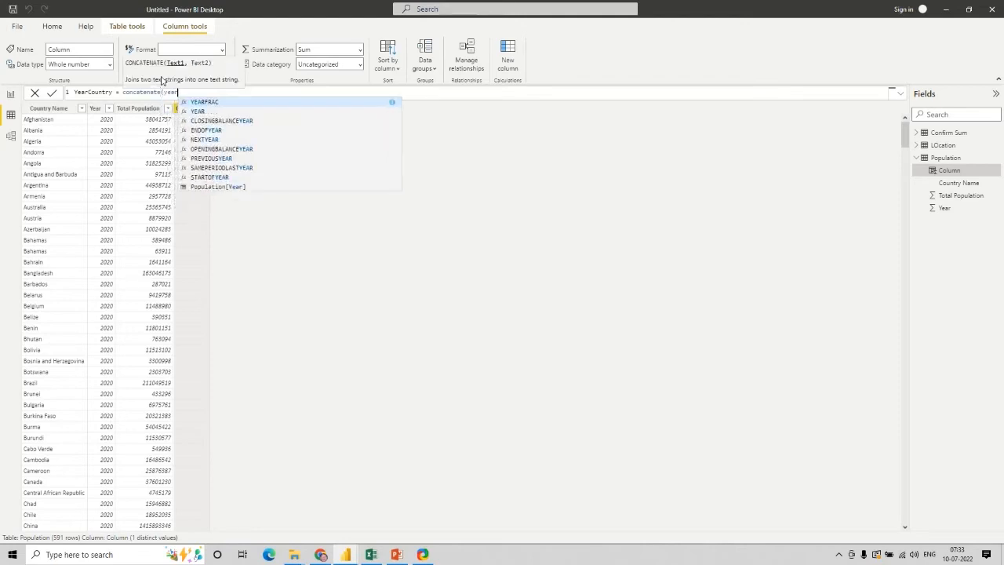
pyautogui.click(227, 186)
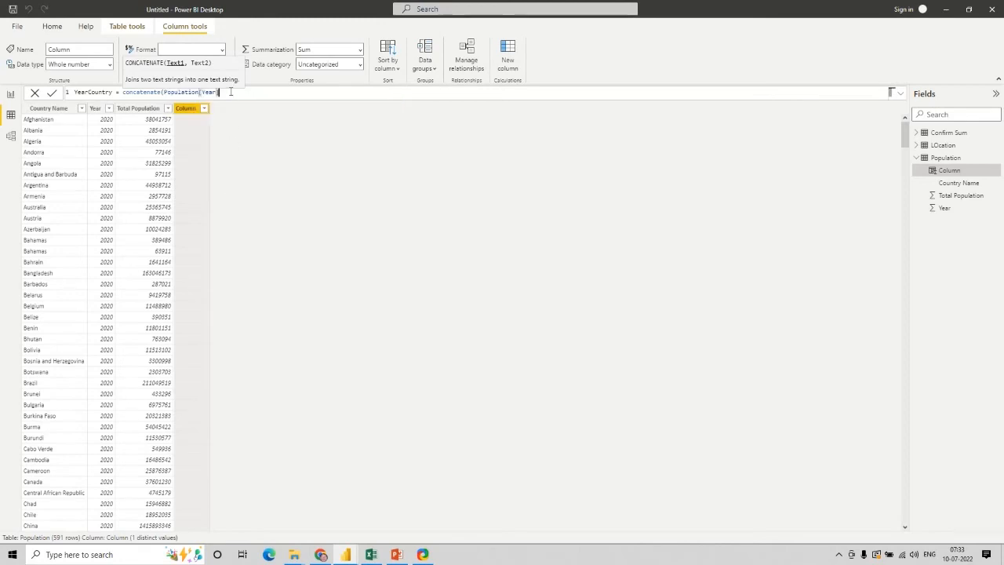
pyautogui.write(', c')
pyautogui.write('ountry')
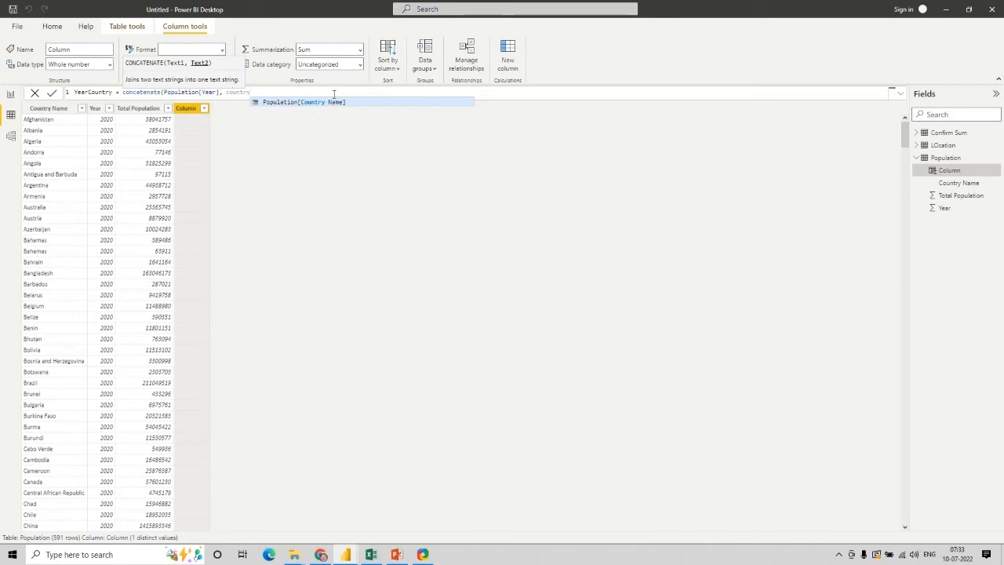
pyautogui.click(306, 103)
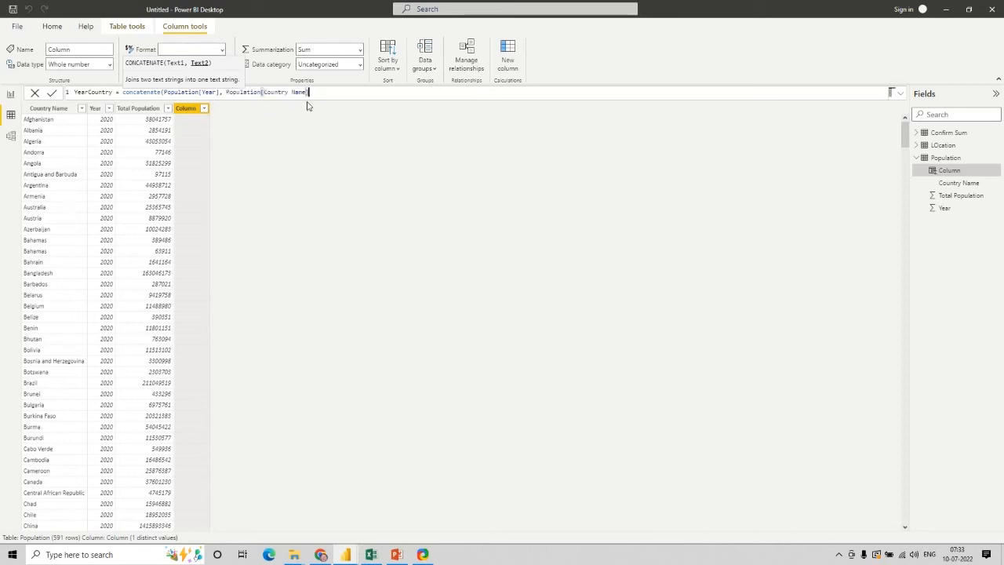
pyautogui.write(')')
pyautogui.press('Return')
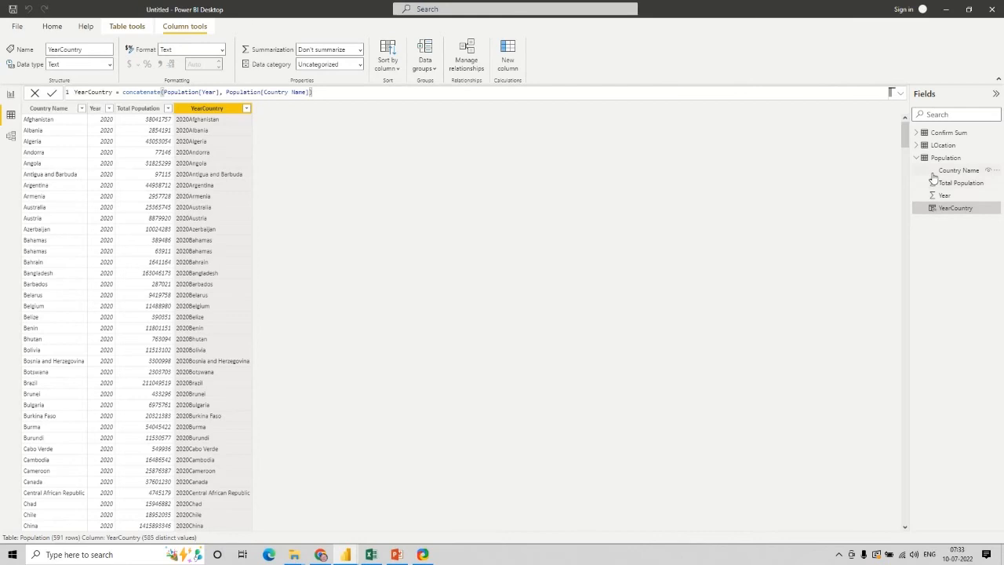
# Add a calculated column to the Confirm Sum table with the formula Year = Year('Confirm Sum'[Date])
pyautogui.click(917, 133)
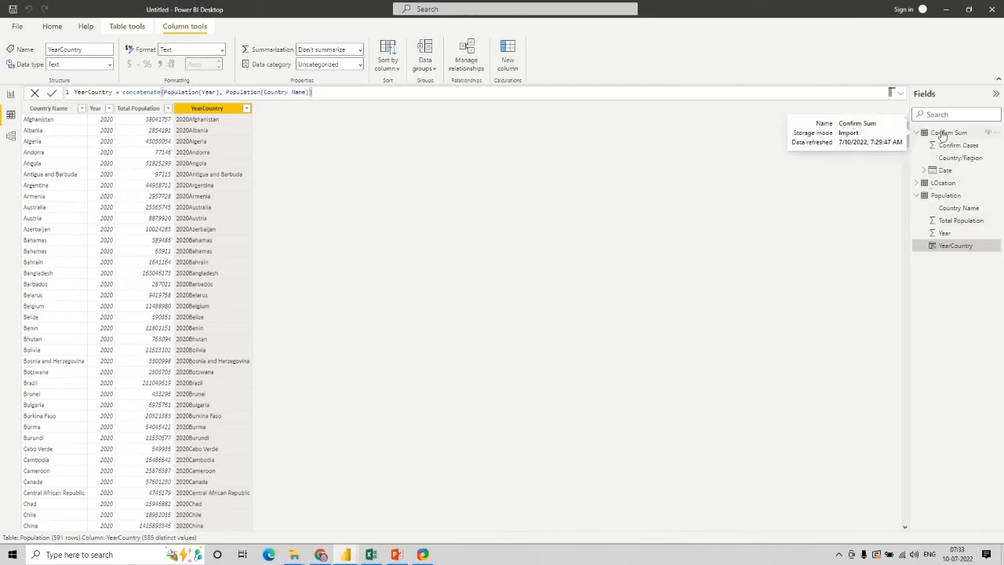
pyautogui.click(942, 133)
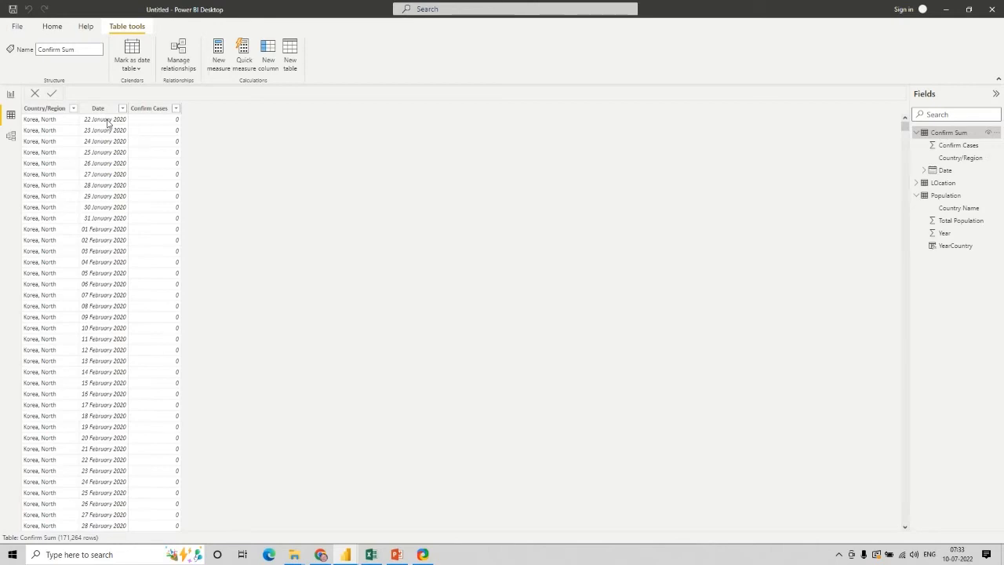
pyautogui.click(267, 66)
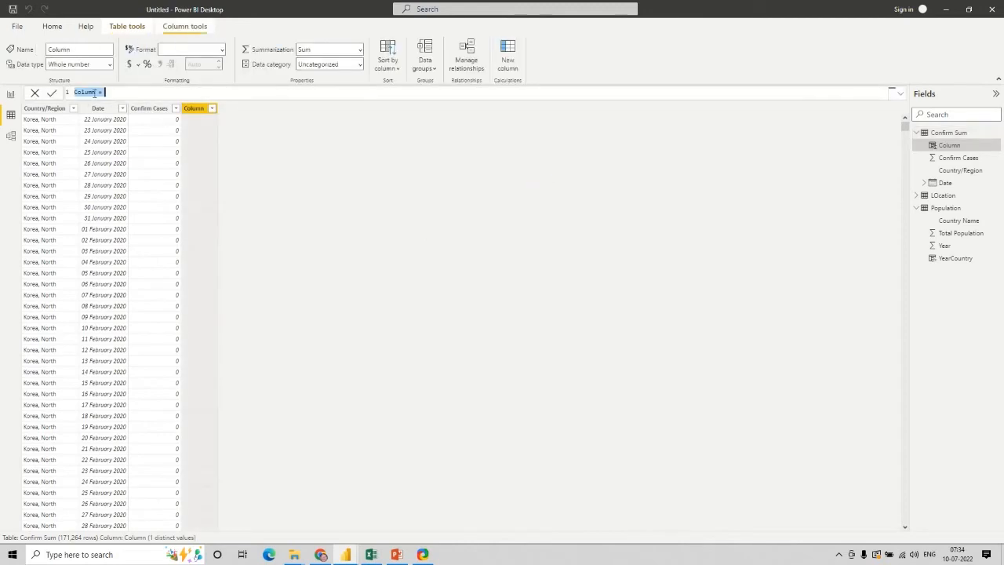
pyautogui.write('Y')
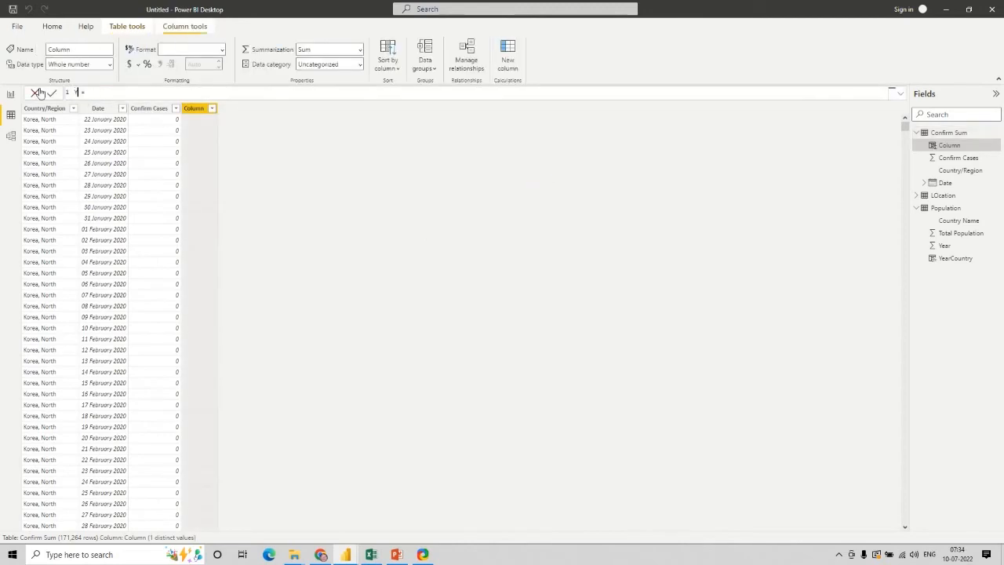
pyautogui.write('ear')
pyautogui.write('Year')
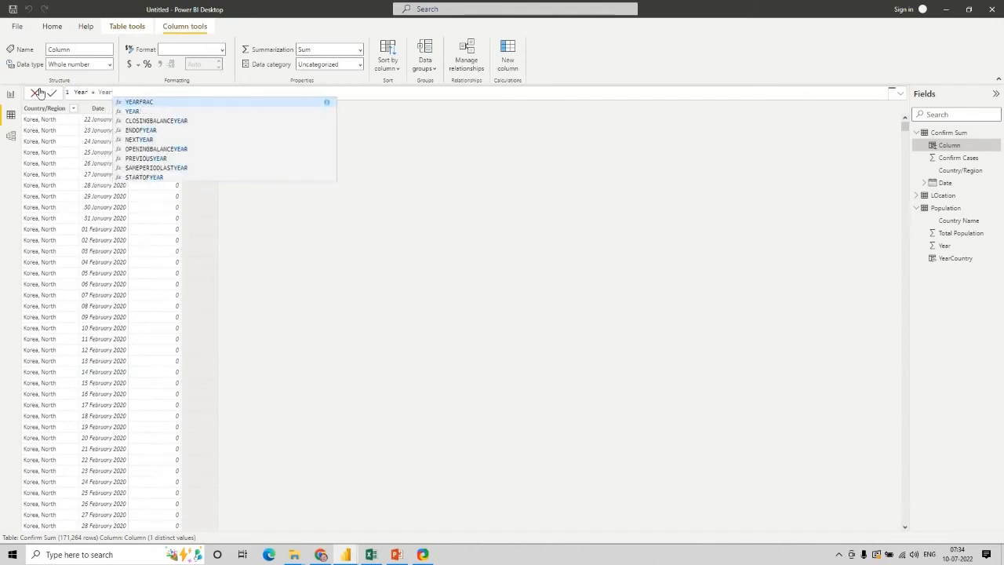
pyautogui.write('(')
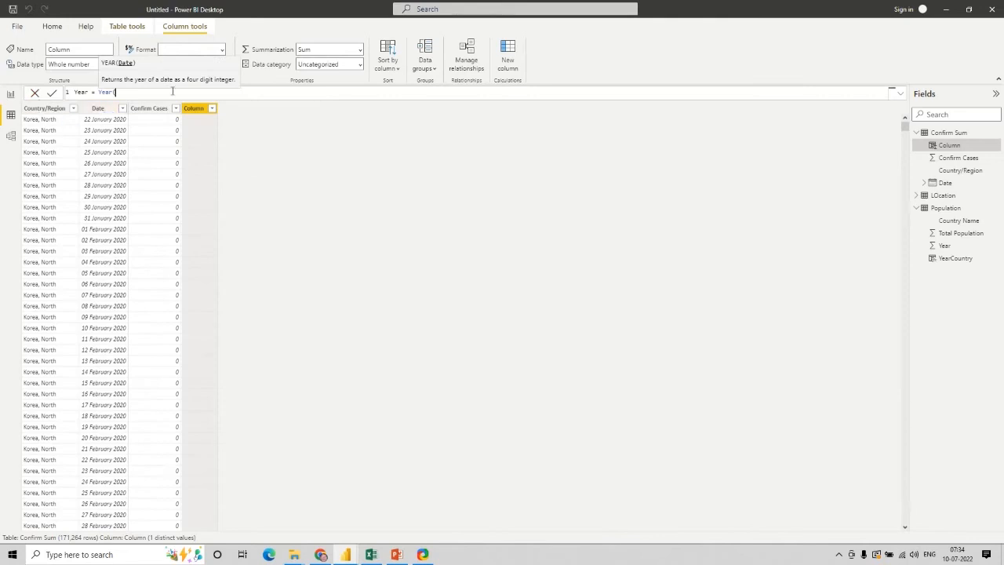
pyautogui.write('date')
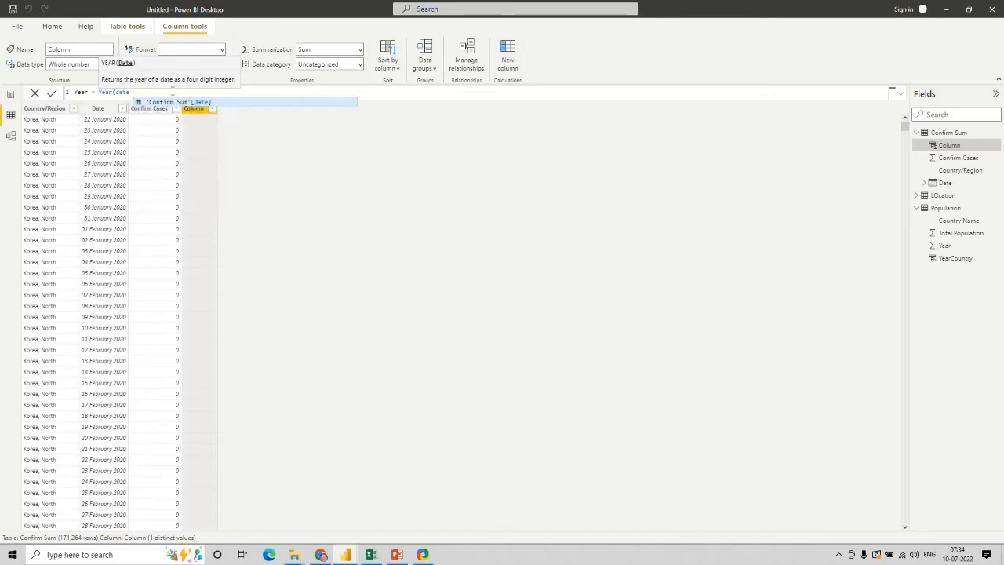
pyautogui.click(174, 102)
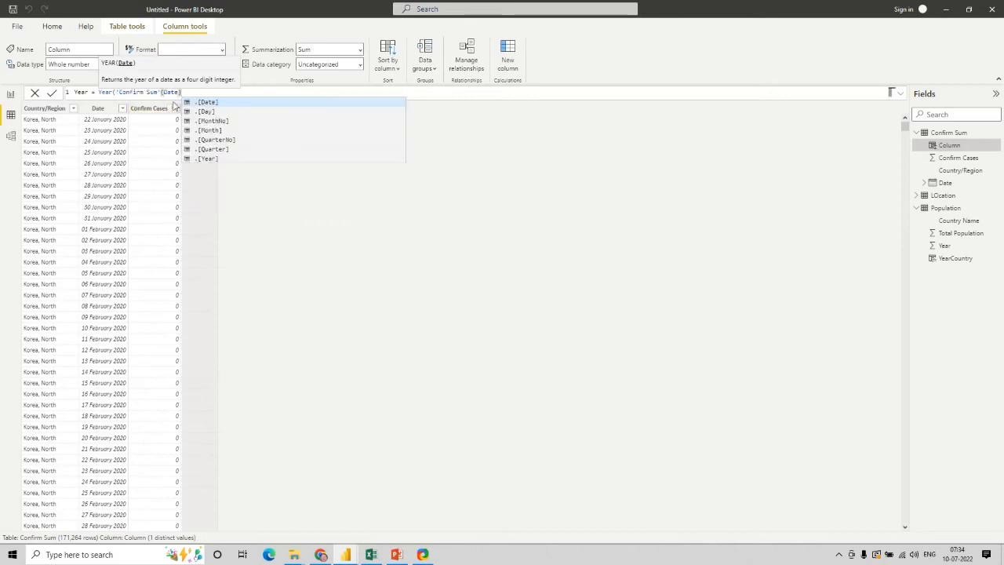
pyautogui.write(')')
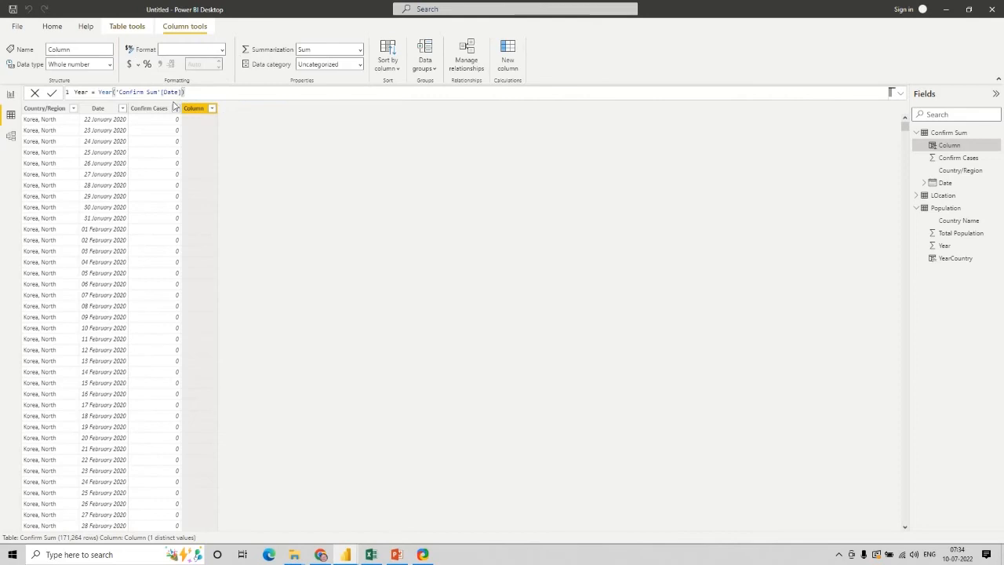
pyautogui.press('Return')
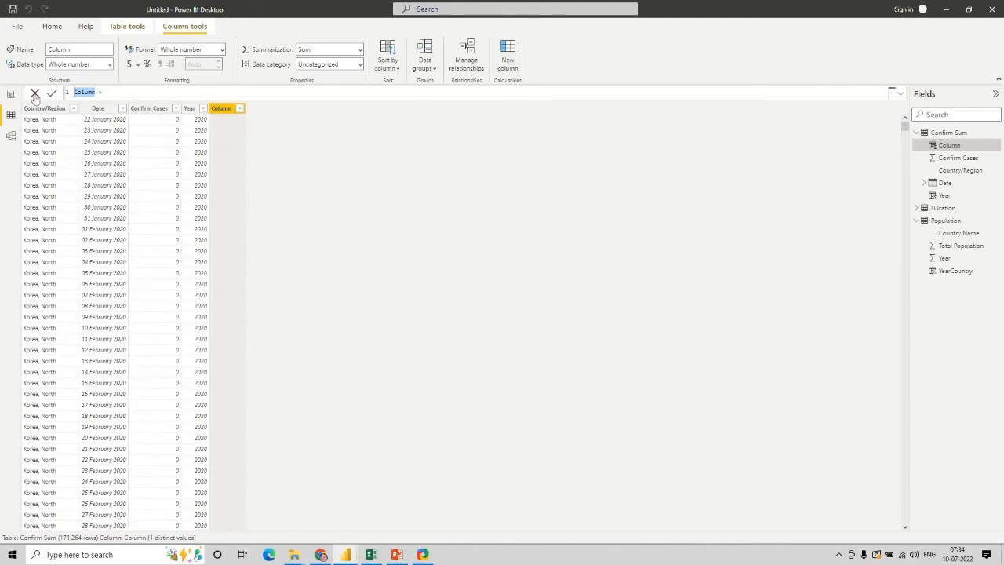
# Add a calculated column to Confirm Sum with the formula Yearcountry = concatenate('Confirm Sum'[Year], 'Confirm Sum'[Country/Region])
pyautogui.write('Year count')
pyautogui.press('BackSpace')
pyautogui.press('Right')
pyautogui.press('Right')
pyautogui.press('Right')
pyautogui.press('Right')
pyautogui.press('Right')
pyautogui.write('coun')
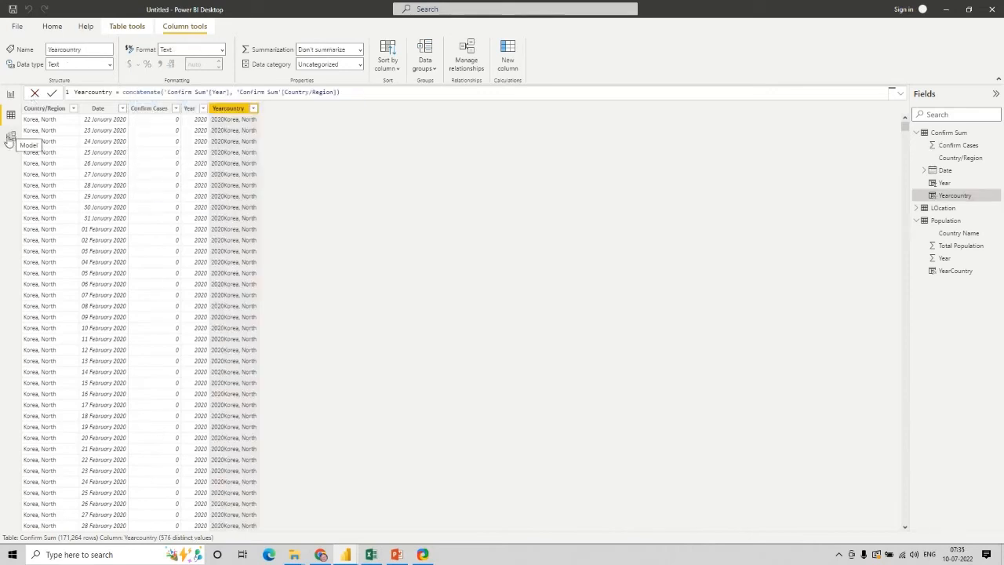
# In the model view, create a many-to-many relationship from Population's YearCountry to Confirm Sum's Yearcountry, cross-filtering in both directions
pyautogui.click(10, 137)
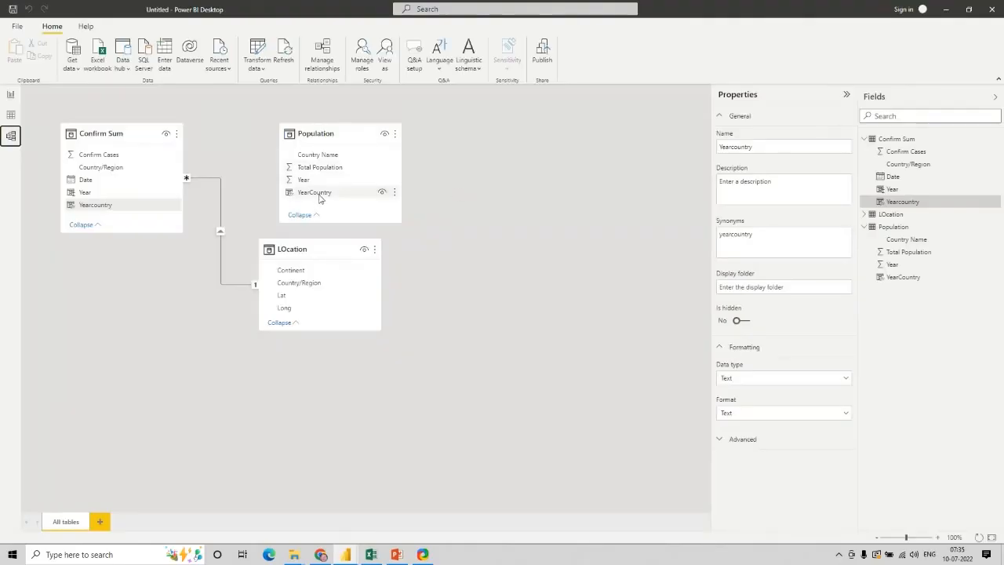
pyautogui.moveTo(319, 197); pyautogui.dragTo(129, 209)
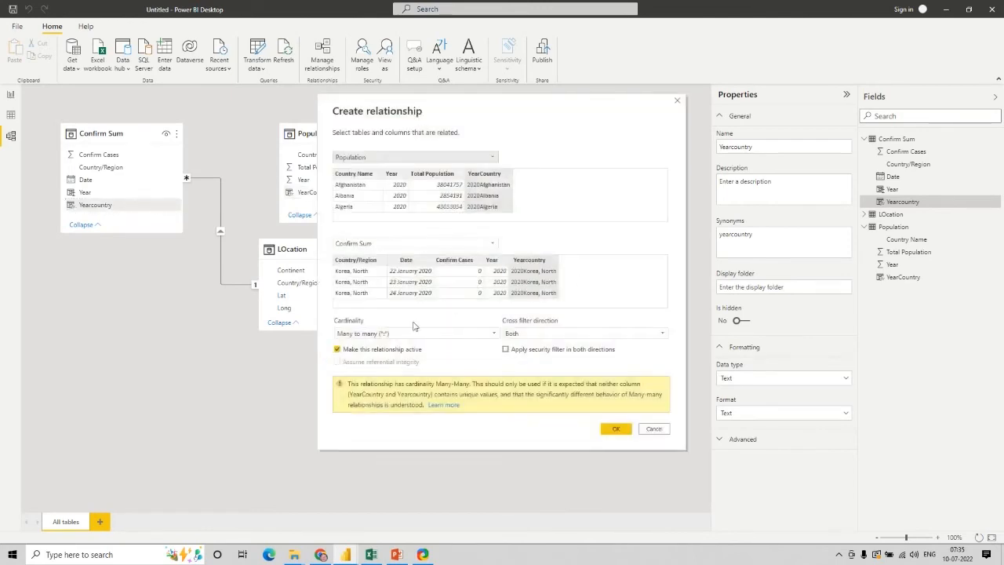
pyautogui.click(617, 430)
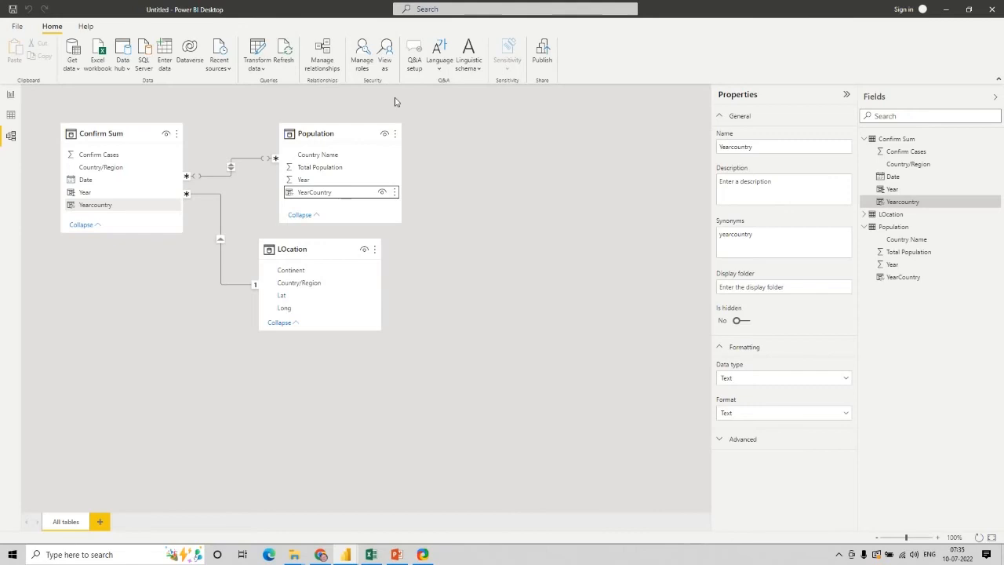
# Relate Population's Country Name to LOcation's Country/Region, and move the LOcation card lower, away from Population
pyautogui.moveTo(339, 128); pyautogui.dragTo(334, 109)
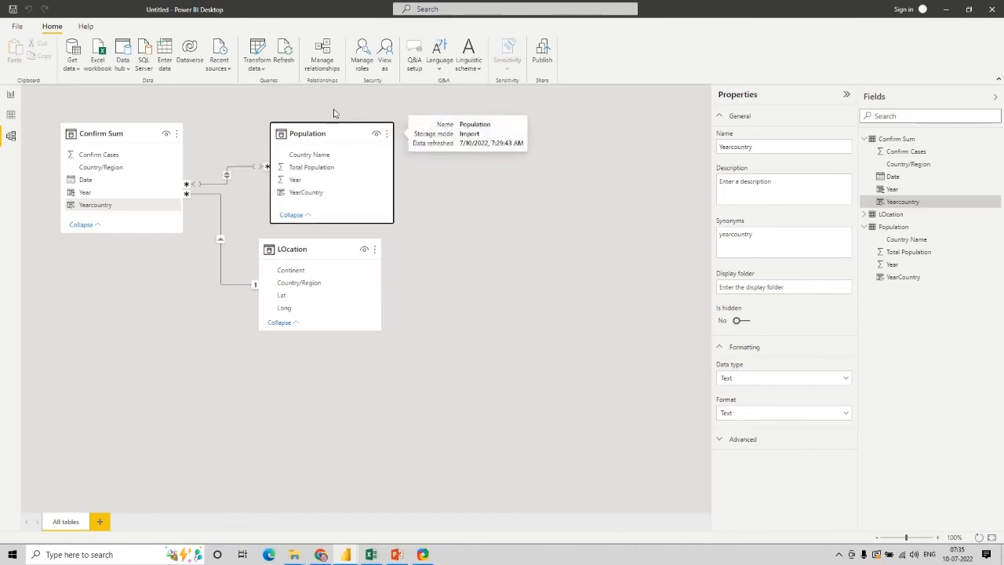
pyautogui.click(312, 157)
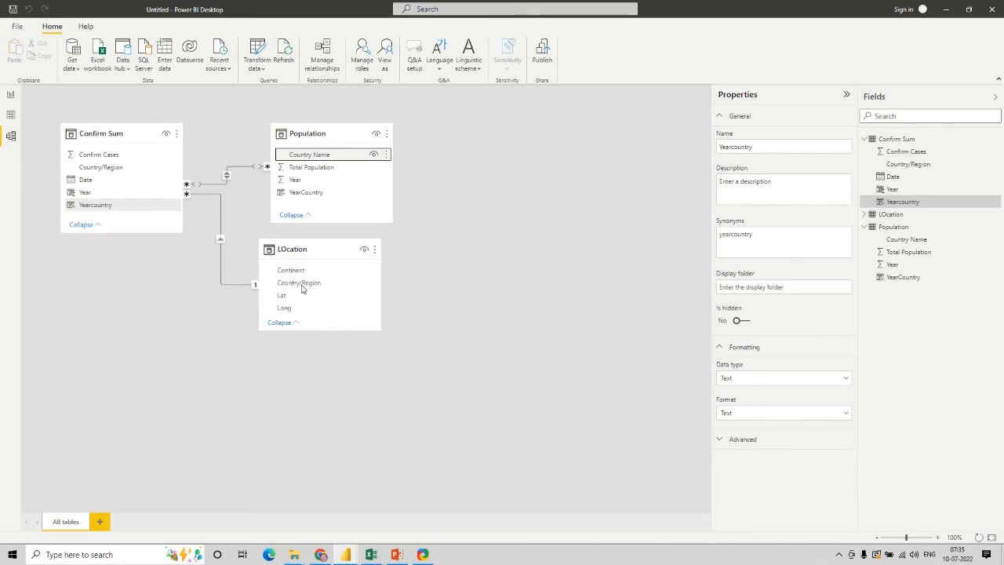
pyautogui.click(374, 266)
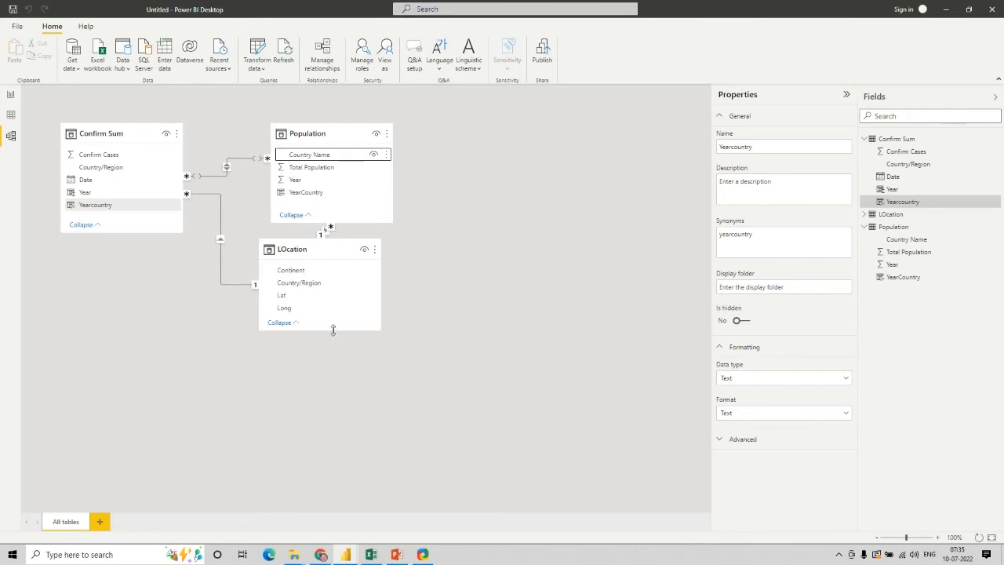
pyautogui.moveTo(334, 249); pyautogui.dragTo(311, 337)
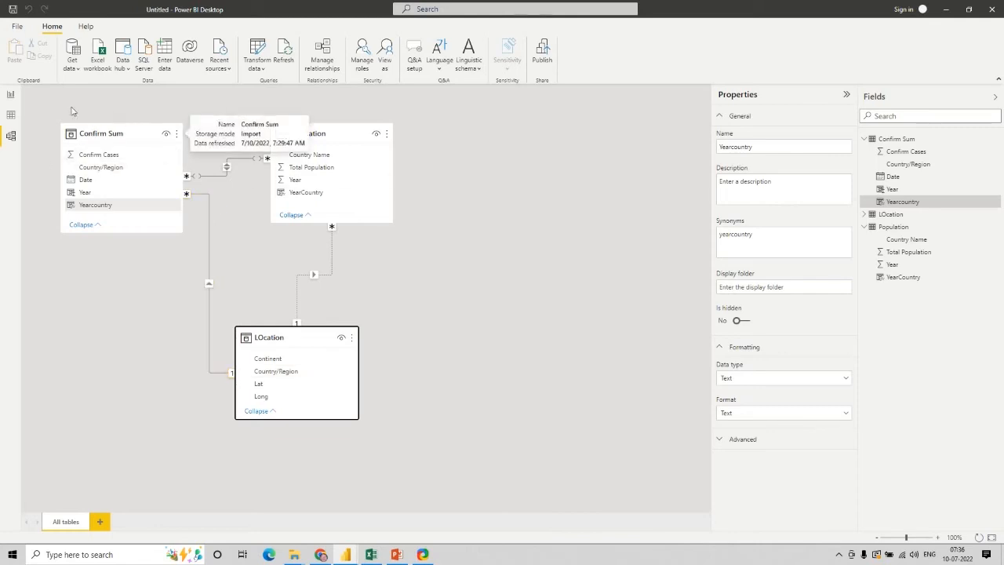
# Add a slicer to the empty report page and reshape it into a tall, narrow strip along the page's edge
pyautogui.click(11, 96)
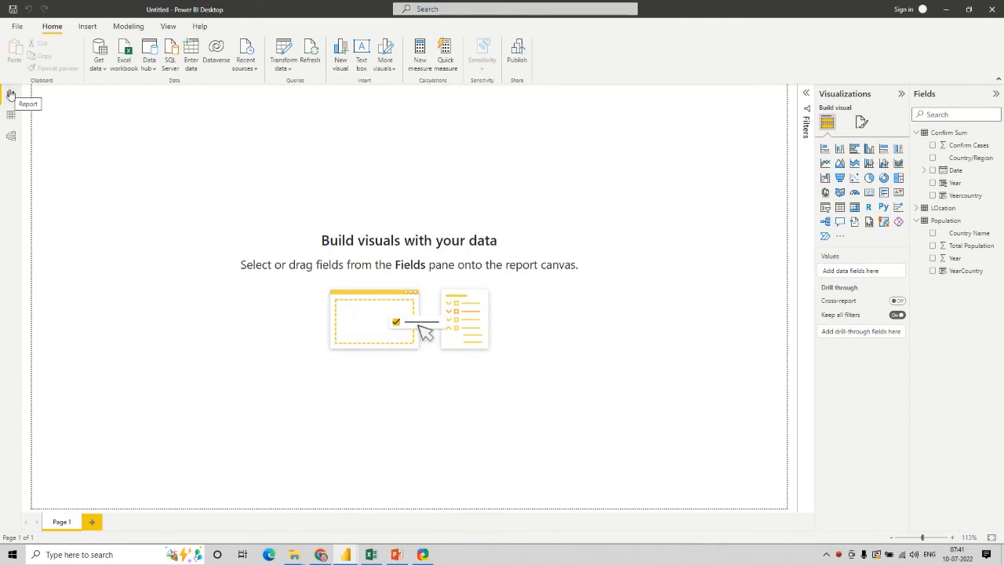
pyautogui.click(825, 208)
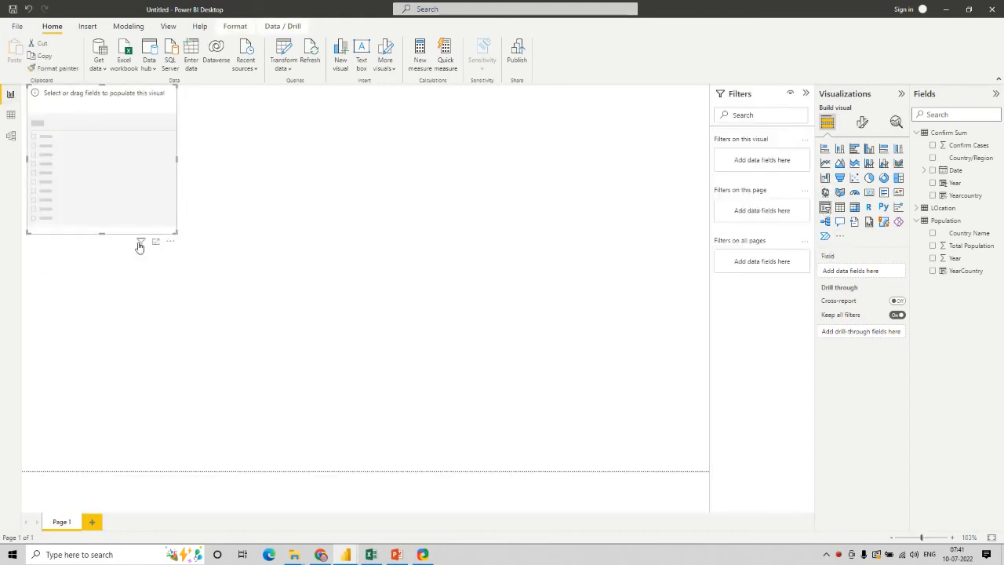
pyautogui.moveTo(103, 232); pyautogui.dragTo(86, 403)
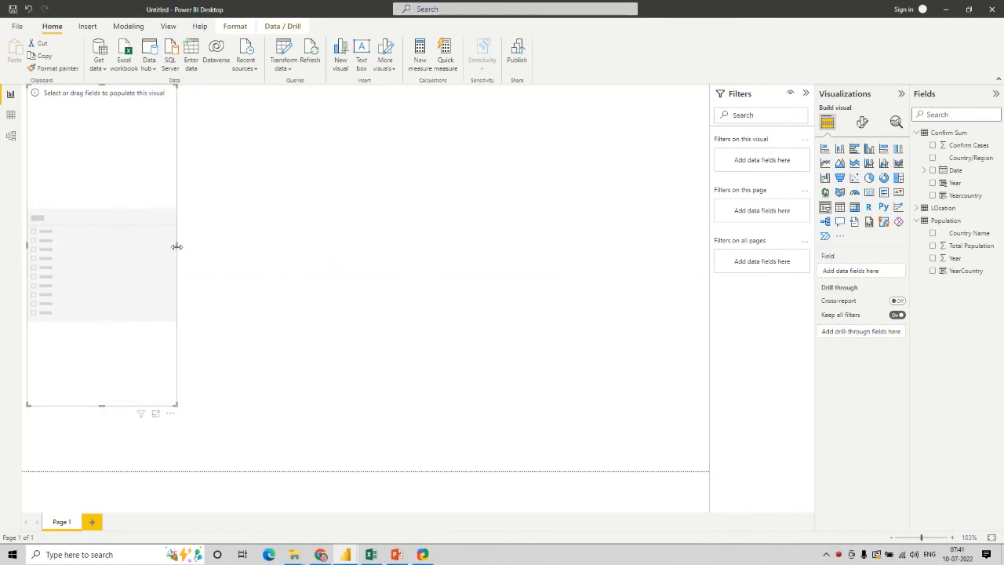
pyautogui.moveTo(177, 248); pyautogui.dragTo(123, 248)
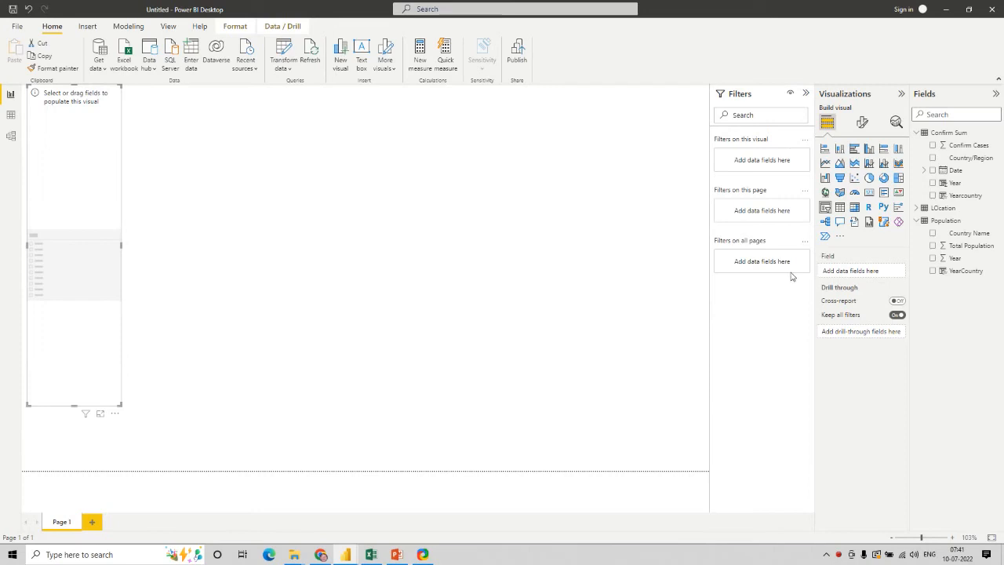
# Assign Confirm Sum's Date Hierarchy to the slicer and remove the Day level
pyautogui.click(924, 171)
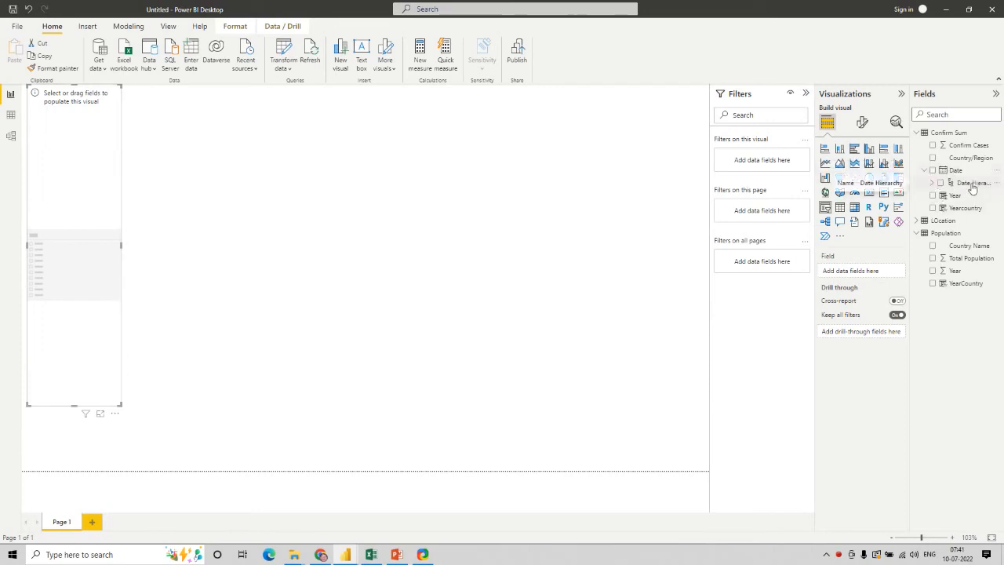
pyautogui.moveTo(970, 185); pyautogui.dragTo(875, 271)
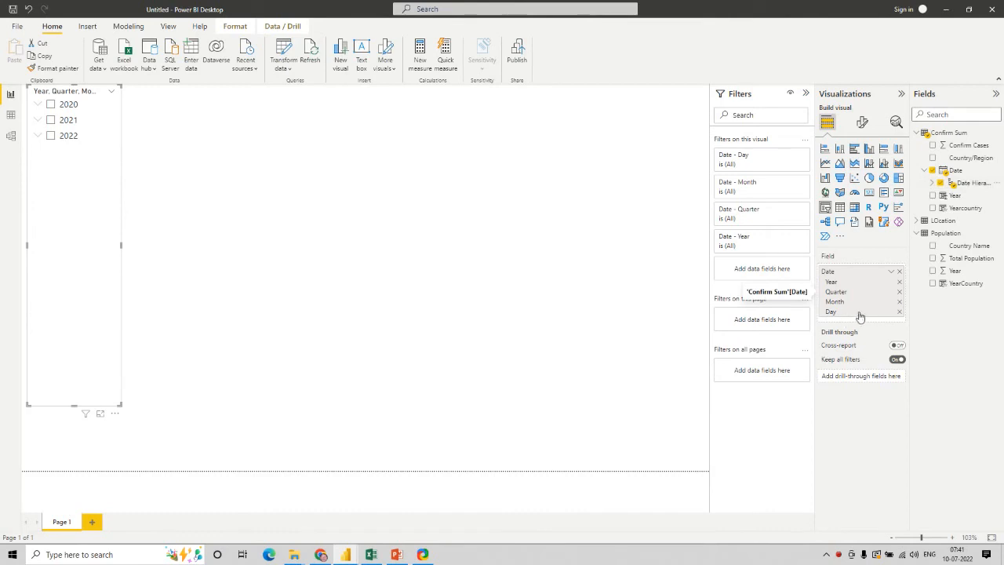
pyautogui.click(900, 312)
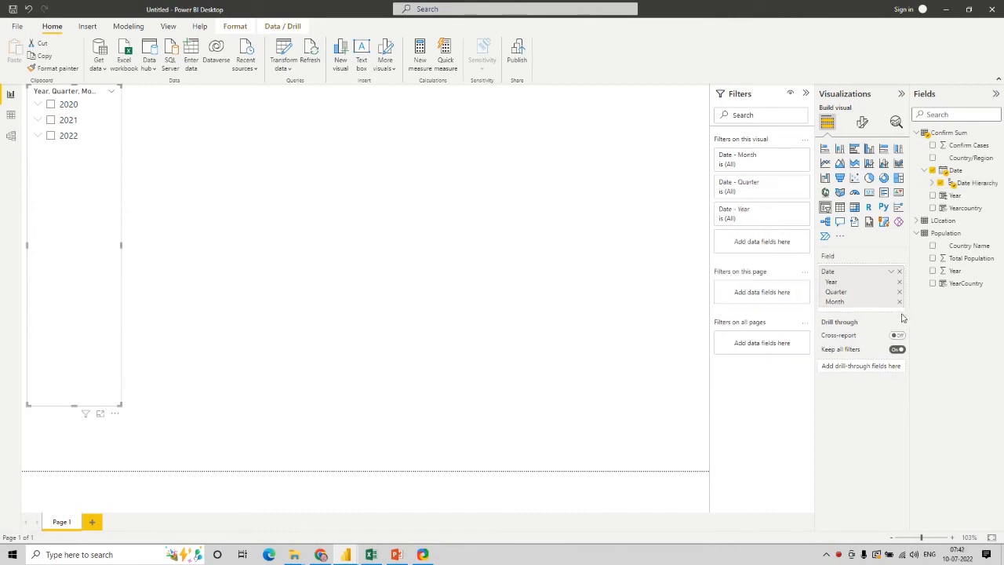
# Select Qtr 1 of 2022 in the date slicer and check the months under it
pyautogui.click(37, 134)
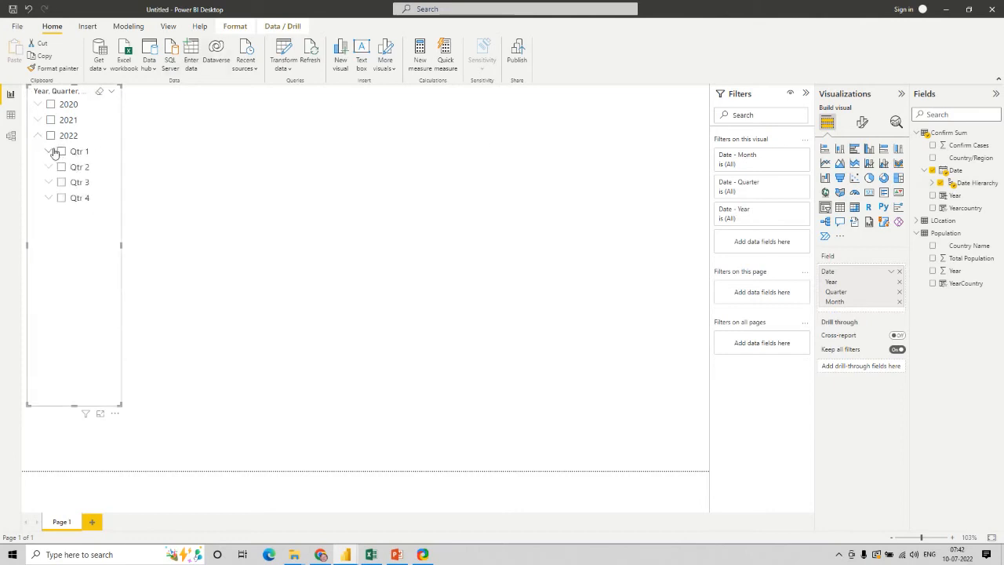
pyautogui.click(58, 151)
pyautogui.click(49, 153)
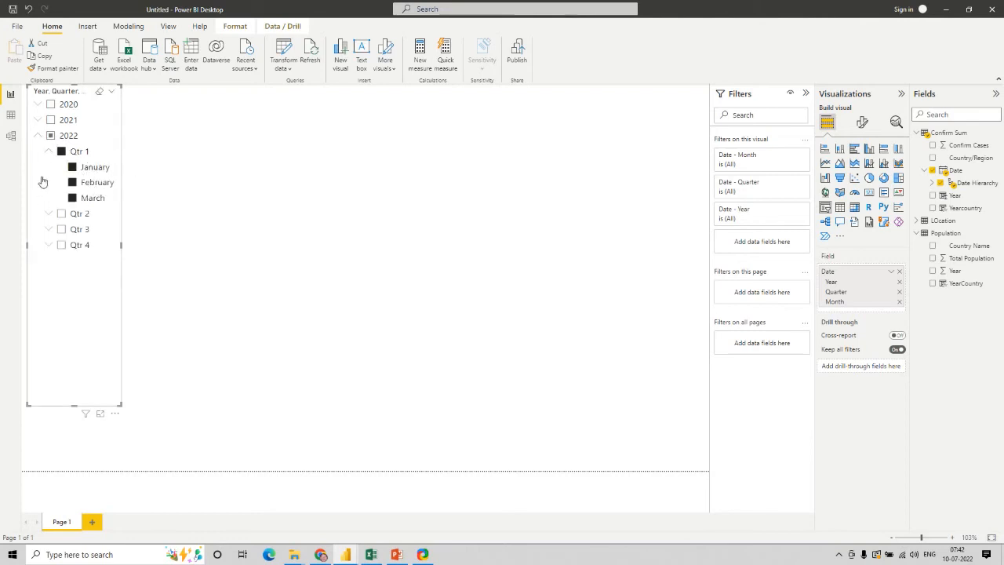
pyautogui.click(48, 151)
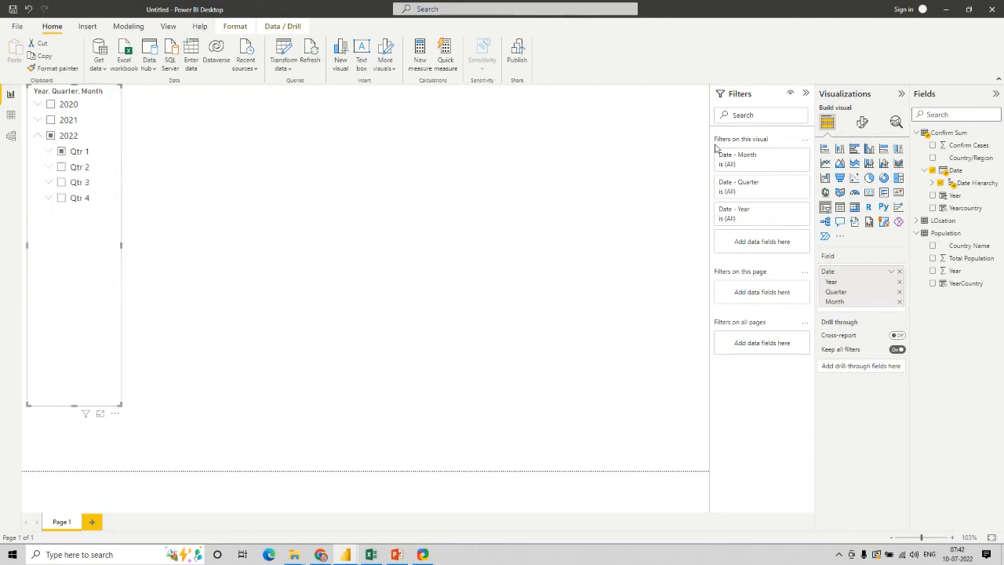
# Add a separate map visual beside the date slicer, keeping the slicer intact, and stretch the map across the remaining page width
pyautogui.click(826, 193)
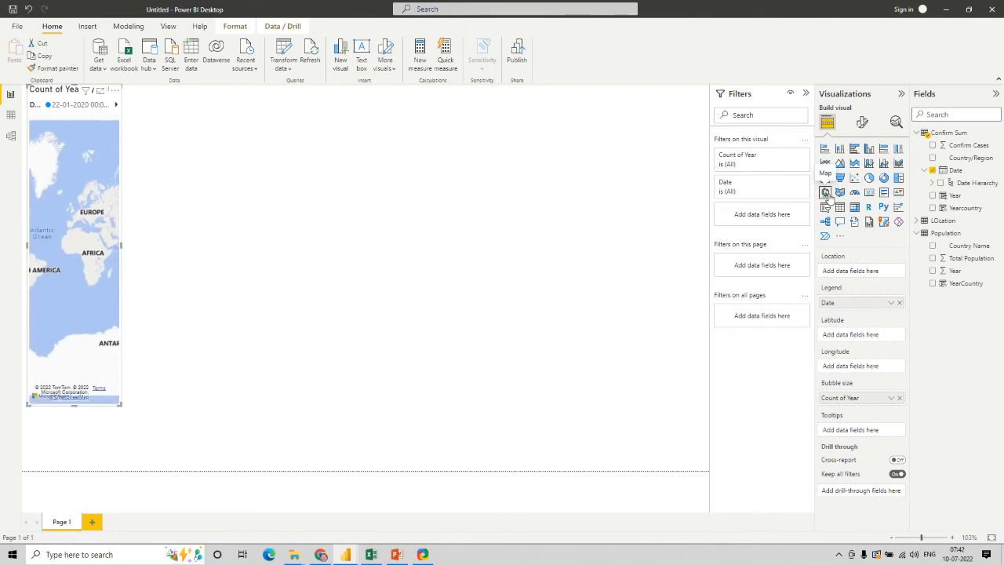
pyautogui.hotkey('ctrl', 'z')
pyautogui.click(502, 214)
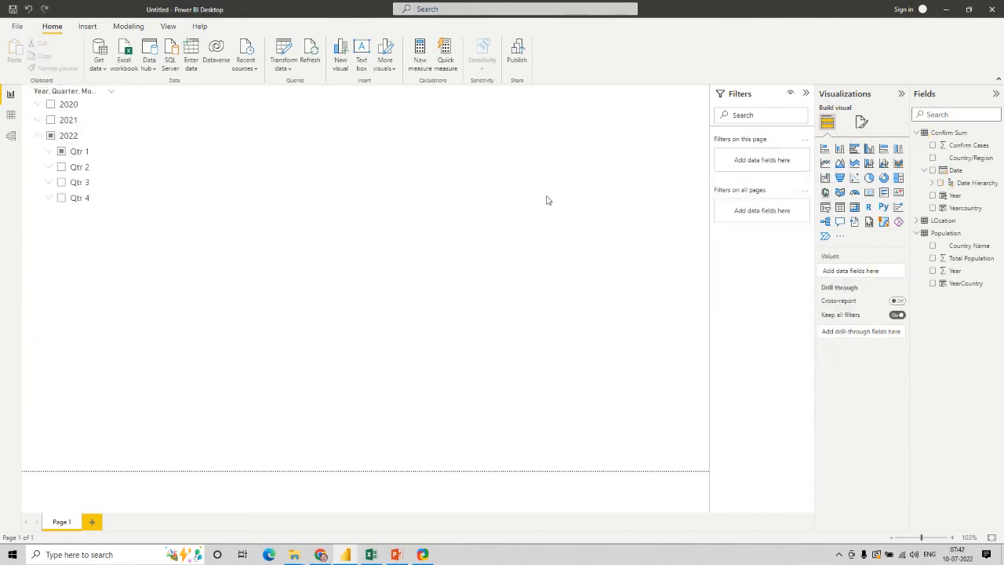
pyautogui.click(826, 193)
pyautogui.moveTo(213, 117); pyautogui.dragTo(173, 240)
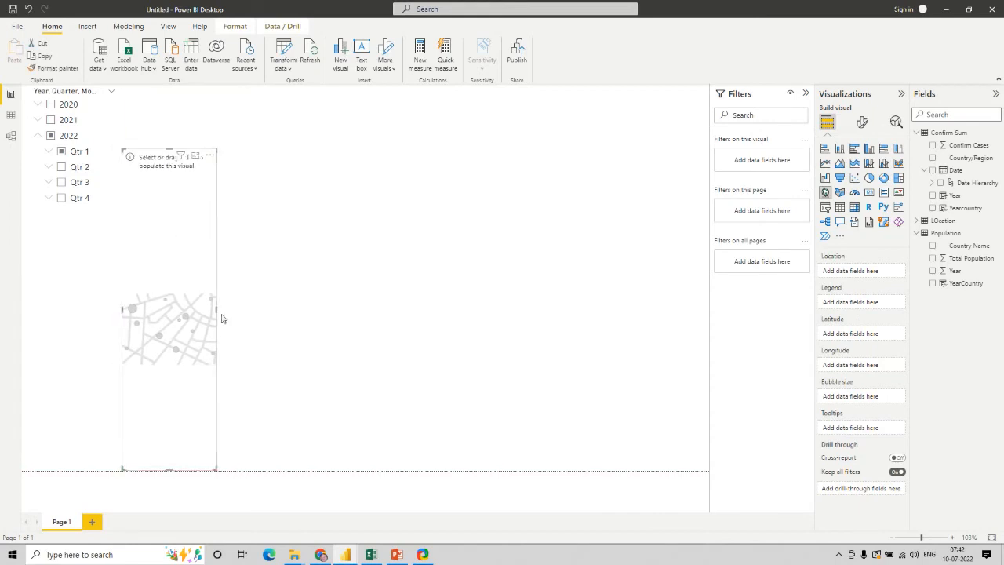
pyautogui.moveTo(217, 313); pyautogui.dragTo(288, 315)
pyautogui.moveTo(491, 344); pyautogui.dragTo(722, 361)
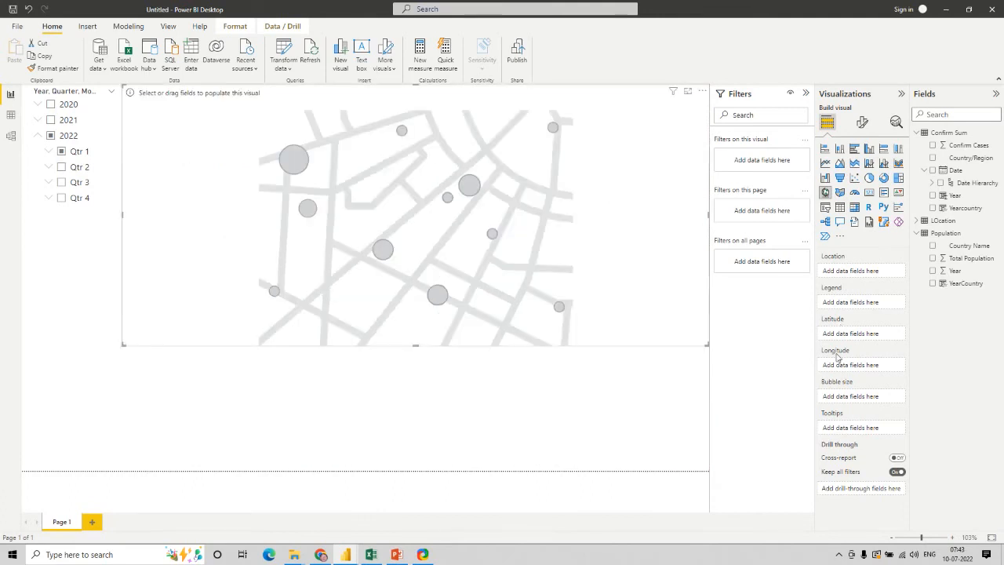
# Assign LOcation's Lat field to the map's latitude and its Long field to the longitude
pyautogui.click(915, 220)
pyautogui.moveTo(958, 260); pyautogui.dragTo(873, 336)
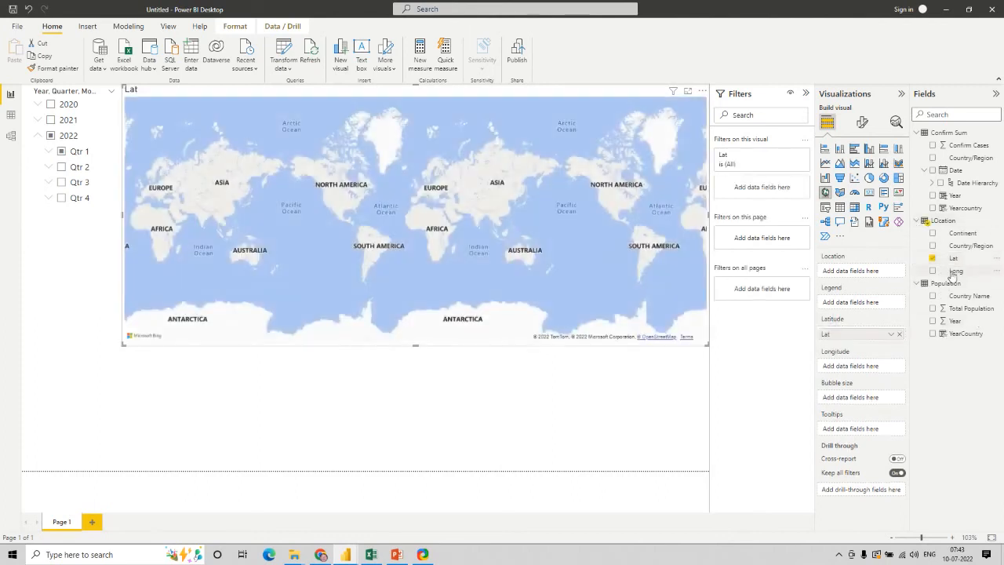
pyautogui.moveTo(953, 270); pyautogui.dragTo(872, 367)
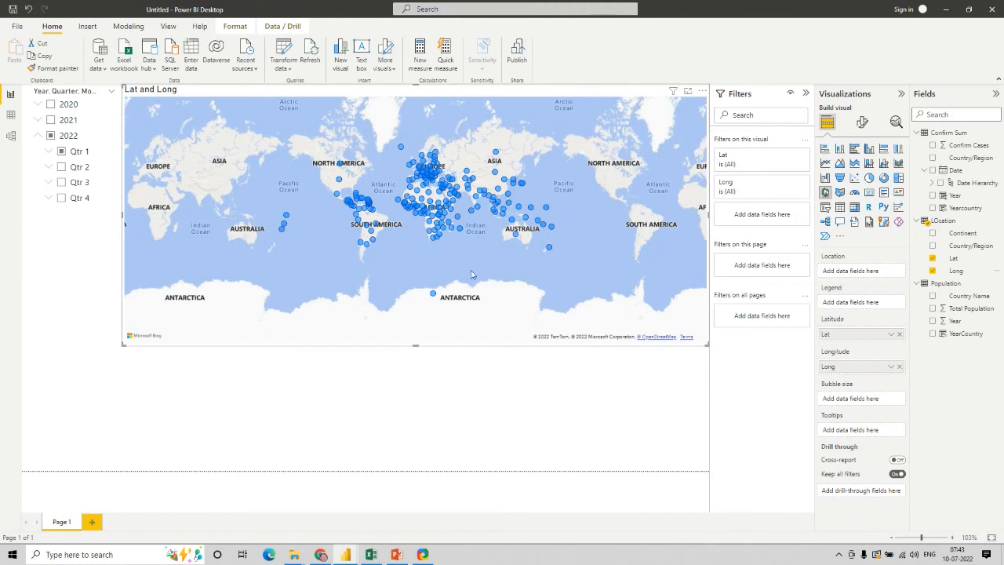
pyautogui.scroll(3, 471, 273)
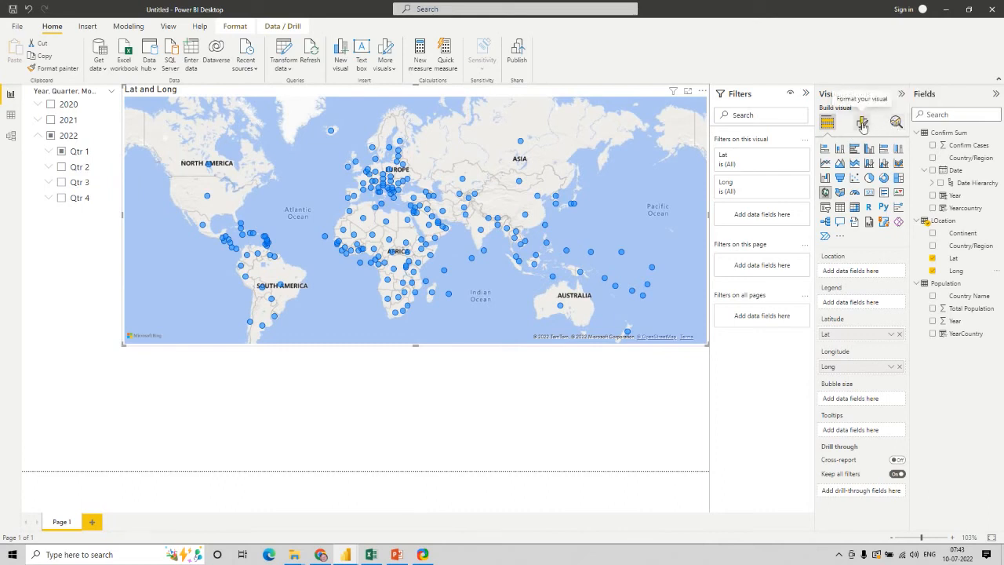
# Change the map's style to Aerial in its visual formatting settings
pyautogui.click(862, 124)
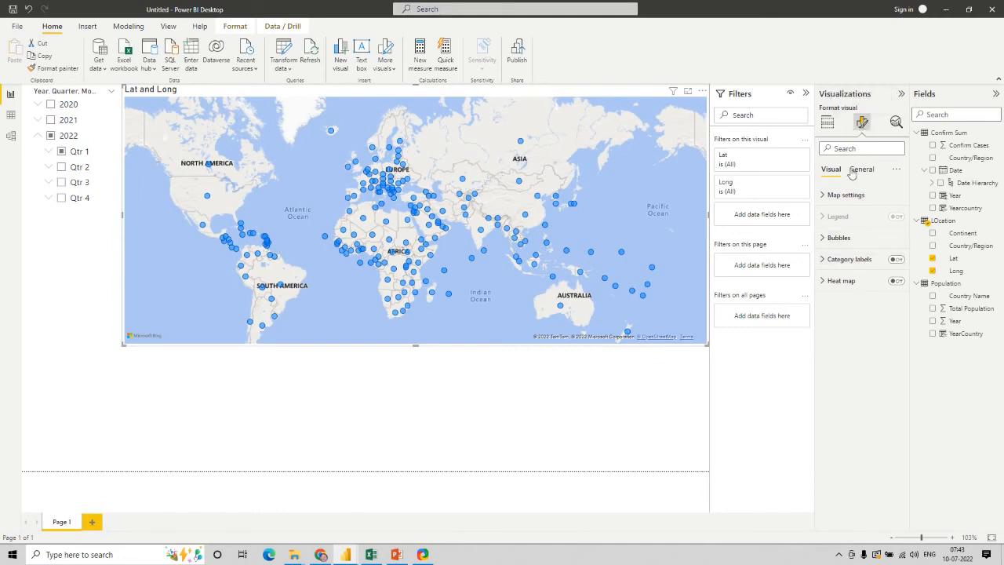
pyautogui.click(828, 195)
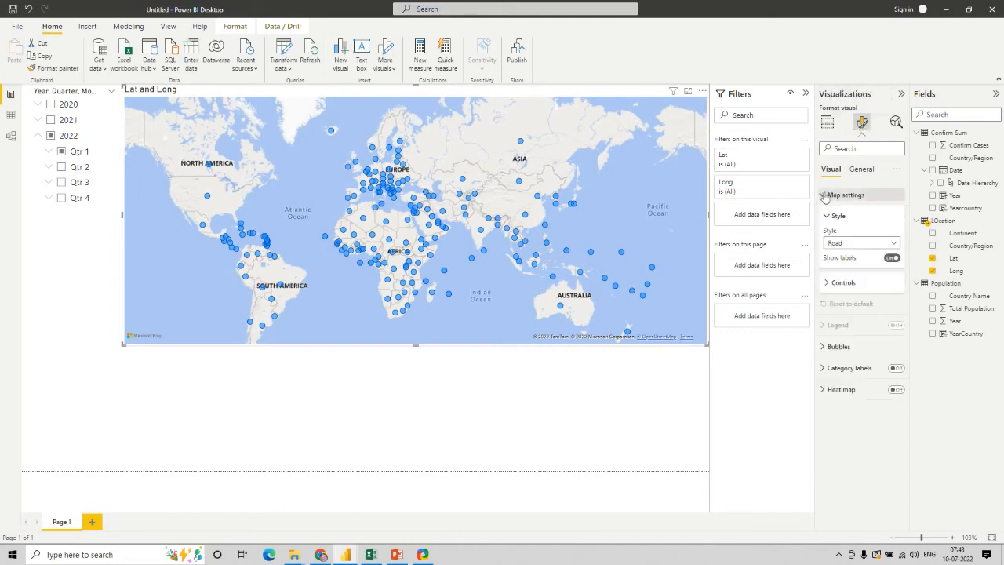
pyautogui.click(869, 243)
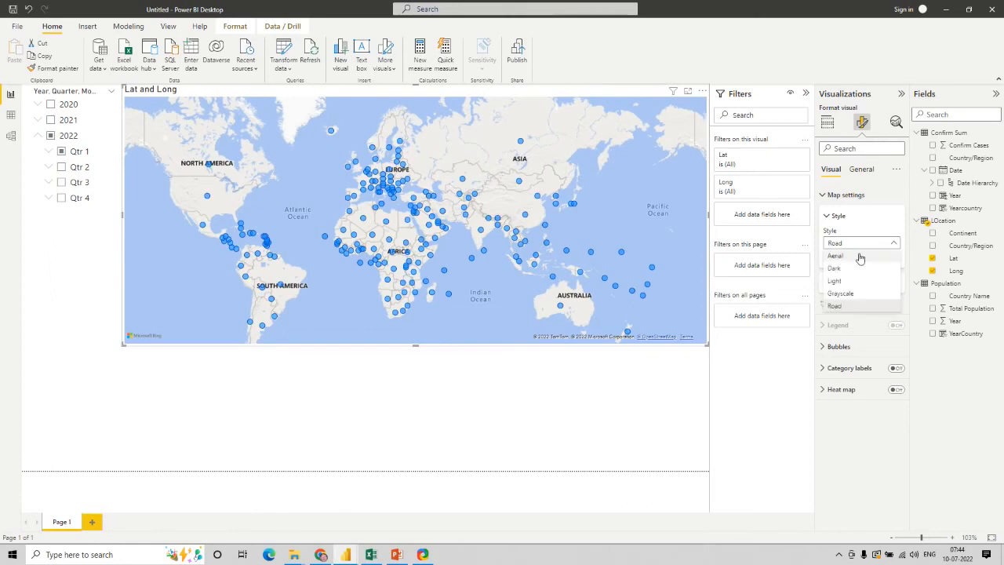
pyautogui.click(861, 257)
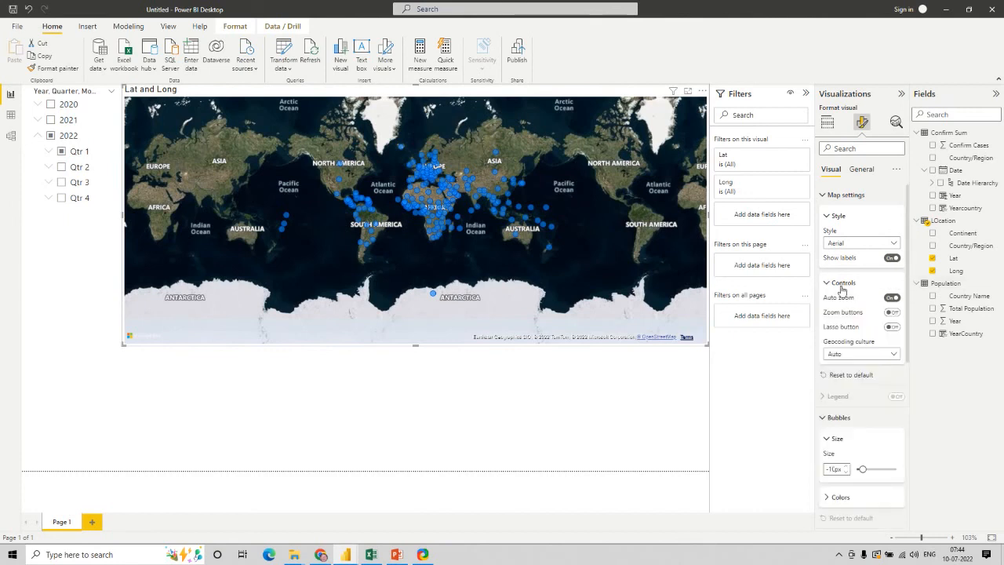
# Disable the map's auto zoom, enable its zoom buttons, and frame the map from North America to Australia
pyautogui.click(891, 297)
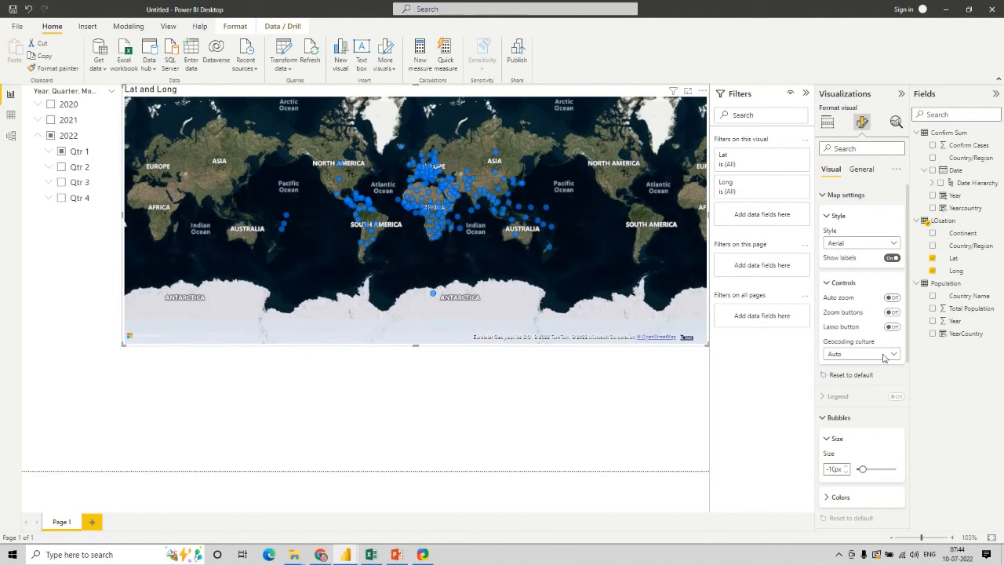
pyautogui.click(893, 312)
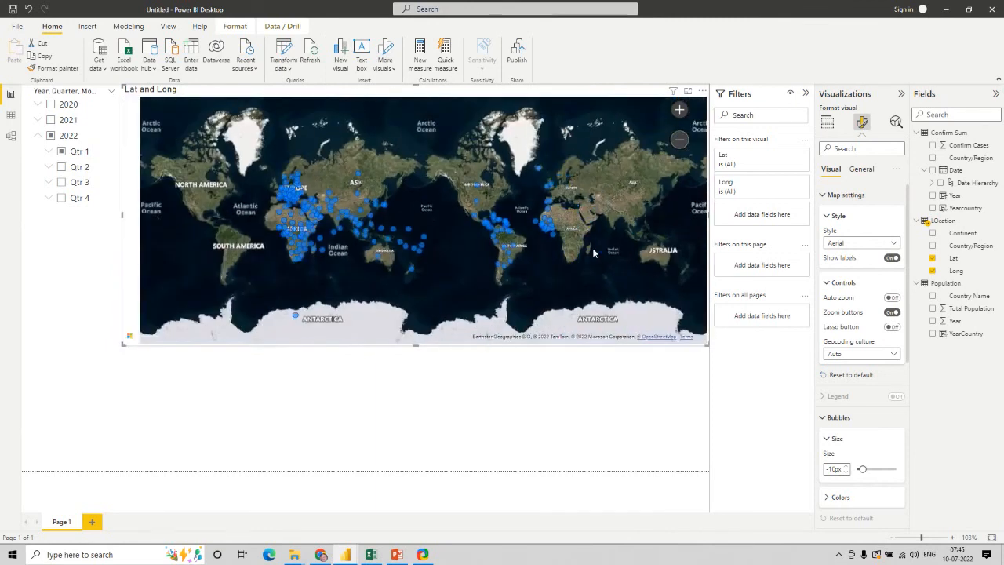
pyautogui.scroll(1, 594, 252)
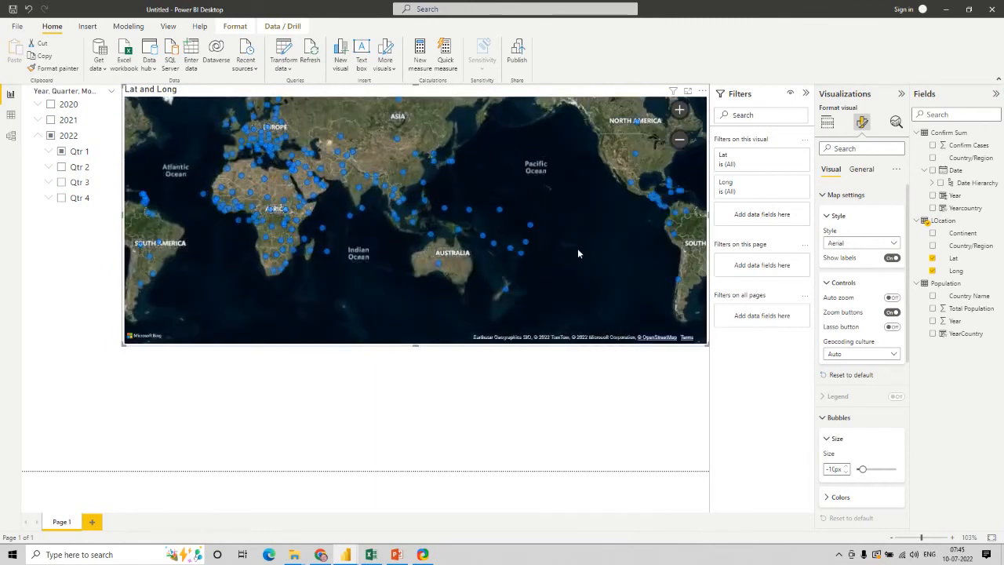
pyautogui.moveTo(546, 260); pyautogui.dragTo(659, 292)
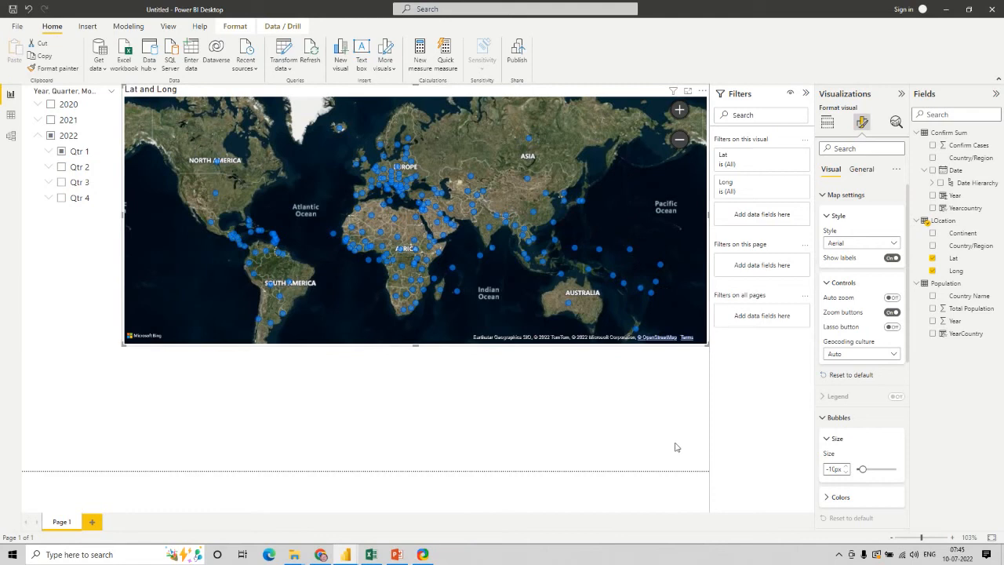
# Assign Population's Country Name to the map's tooltips and Confirm Sum's Confirm Cases to its bubble size
pyautogui.click(828, 124)
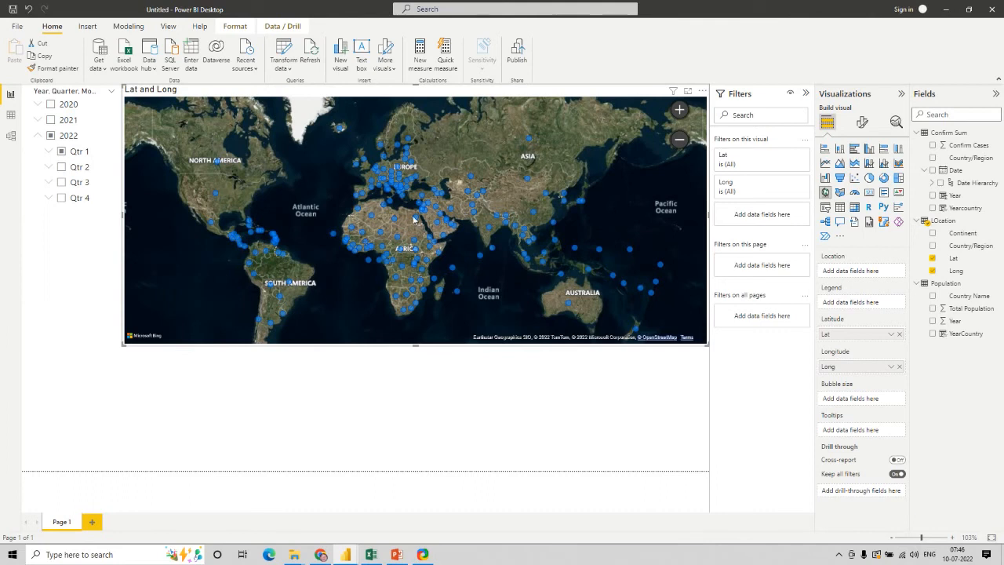
pyautogui.moveTo(466, 194)
pyautogui.moveTo(981, 298); pyautogui.dragTo(888, 431)
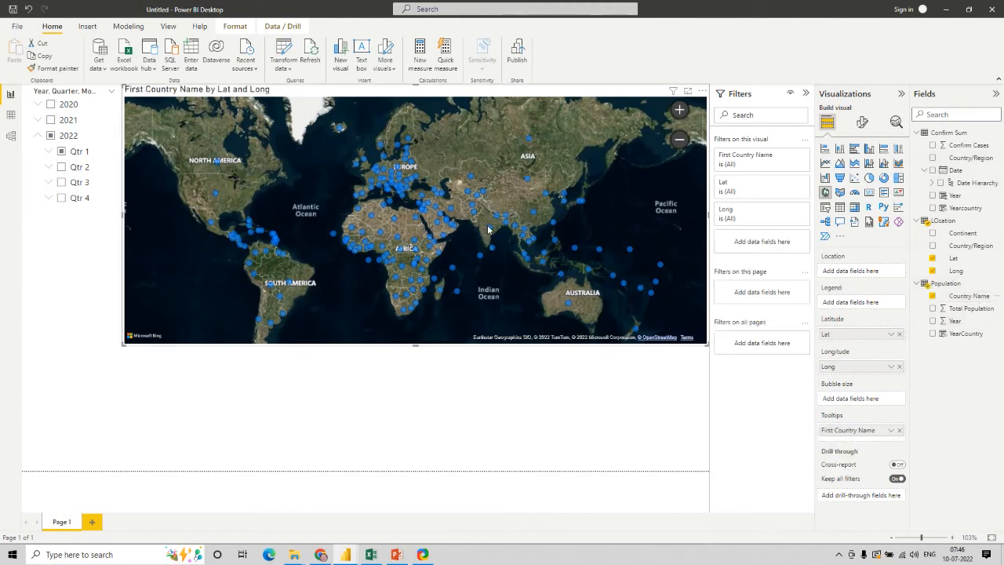
pyautogui.moveTo(488, 229)
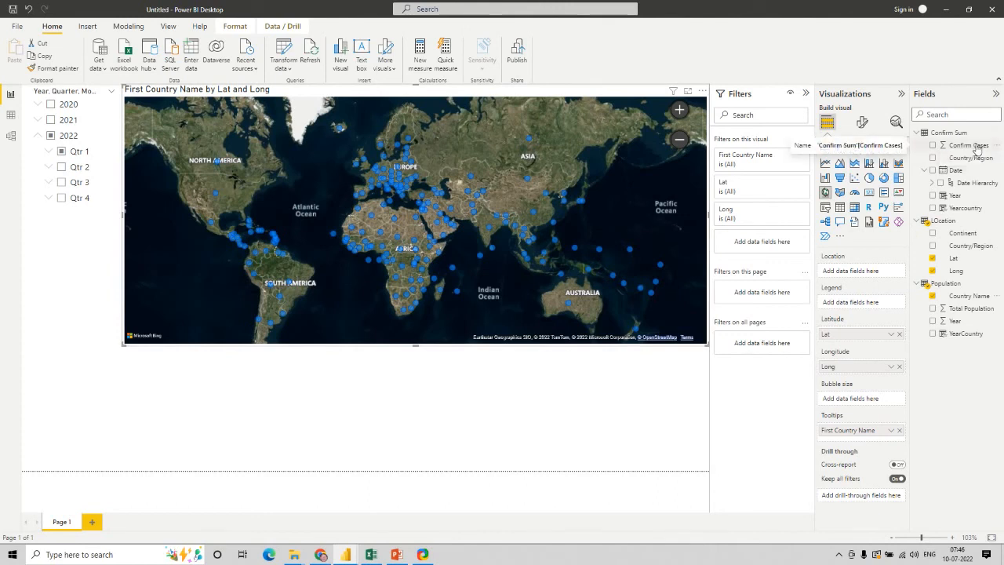
pyautogui.moveTo(976, 149); pyautogui.dragTo(876, 403)
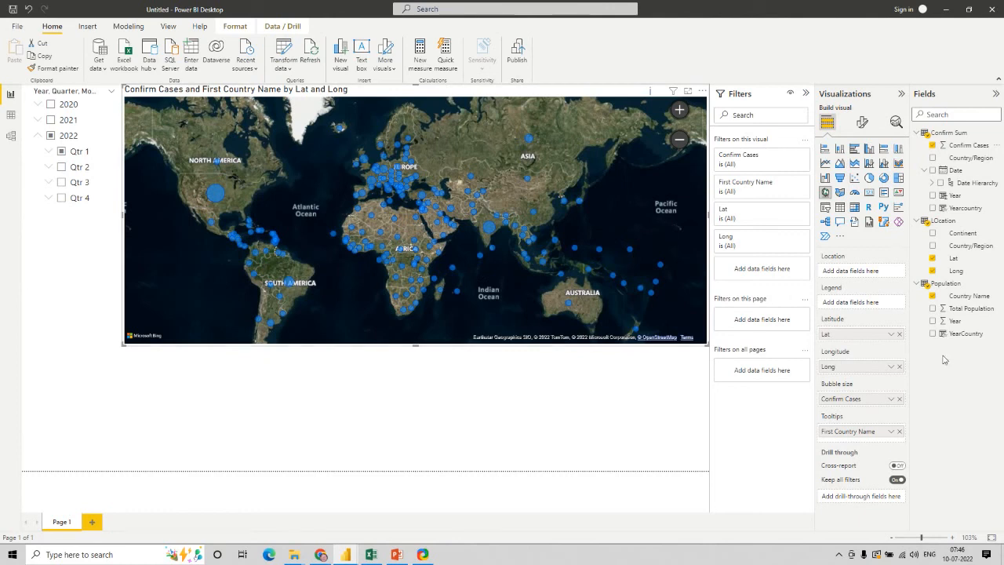
# Create the measure Covid % = AVERAGE('Confirm Sum'[Confirm Cases])/AVERAGE(Population[Total Population])*100 in the Confirm Sum table
pyautogui.rightClick(948, 134)
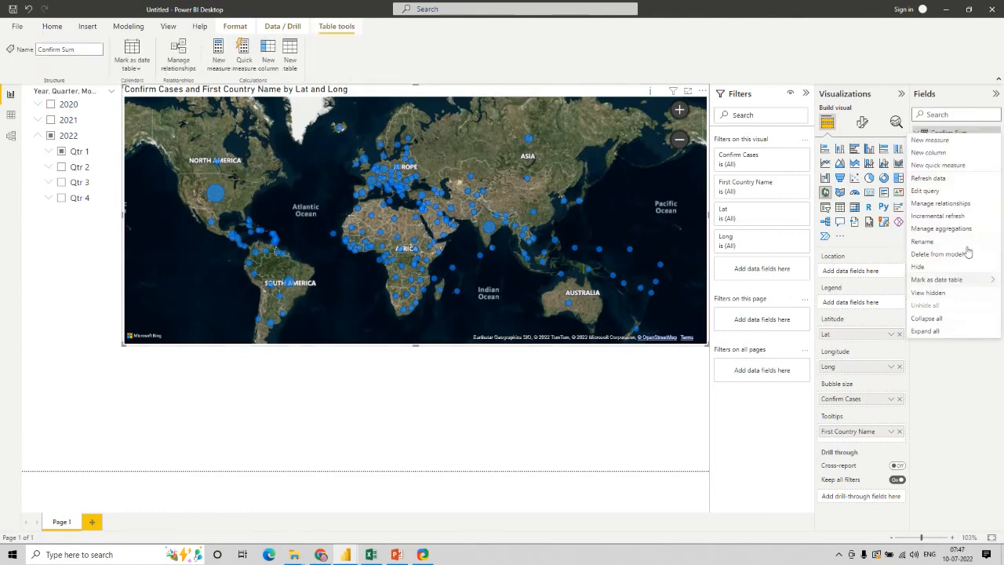
pyautogui.click(946, 142)
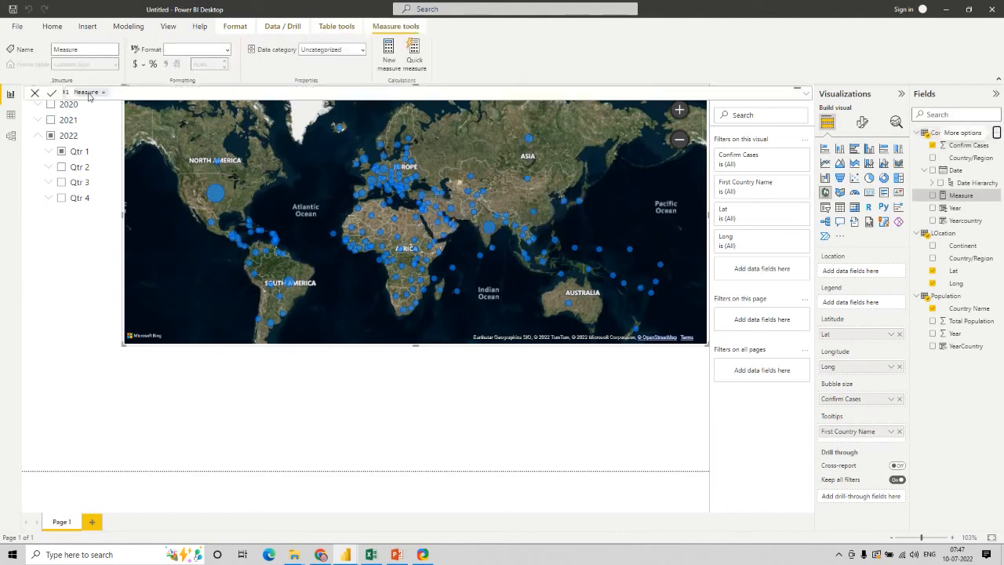
pyautogui.write('Covid %=')
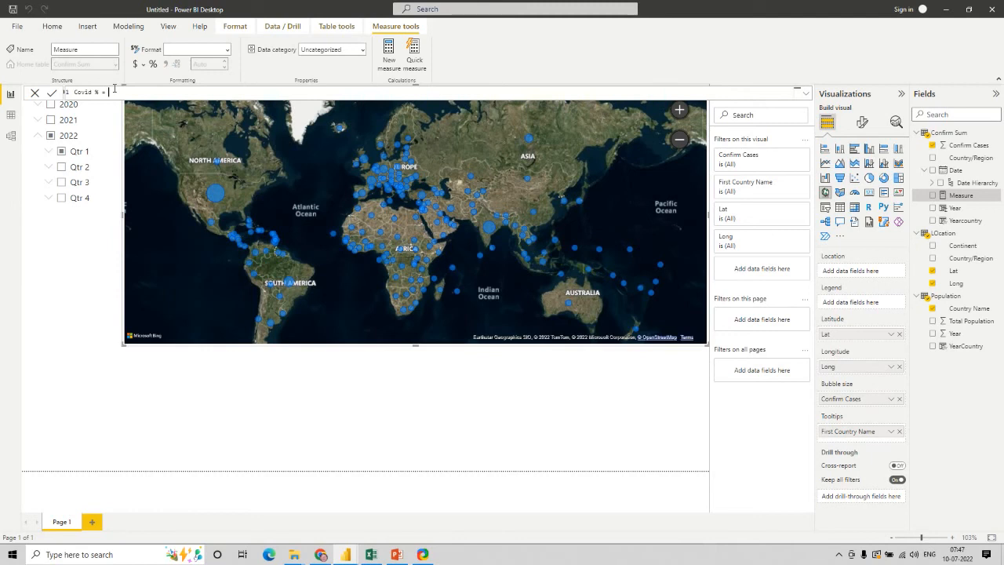
pyautogui.write("AVERAGE('Confirm Sum'[Confirm Cases]")
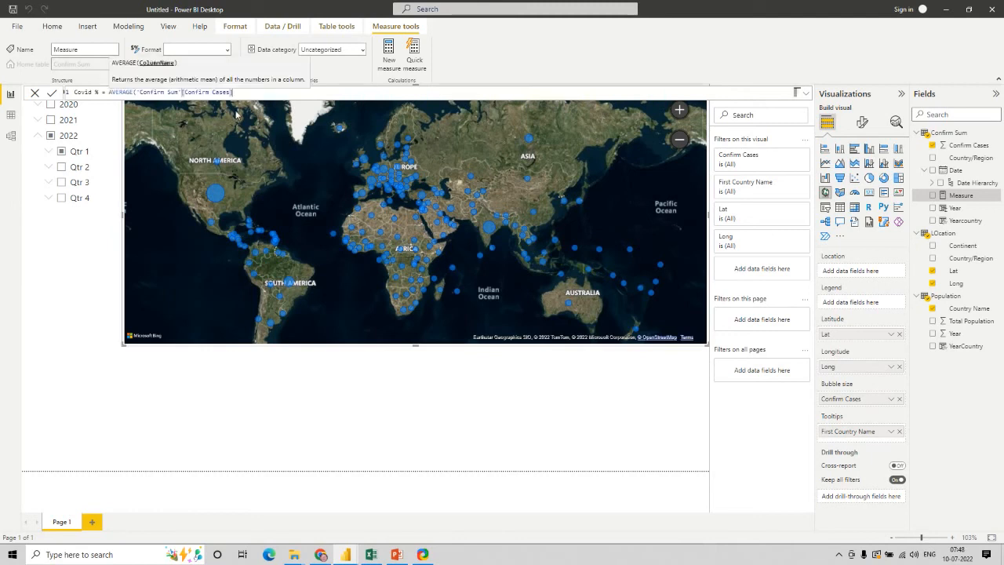
pyautogui.write(')')
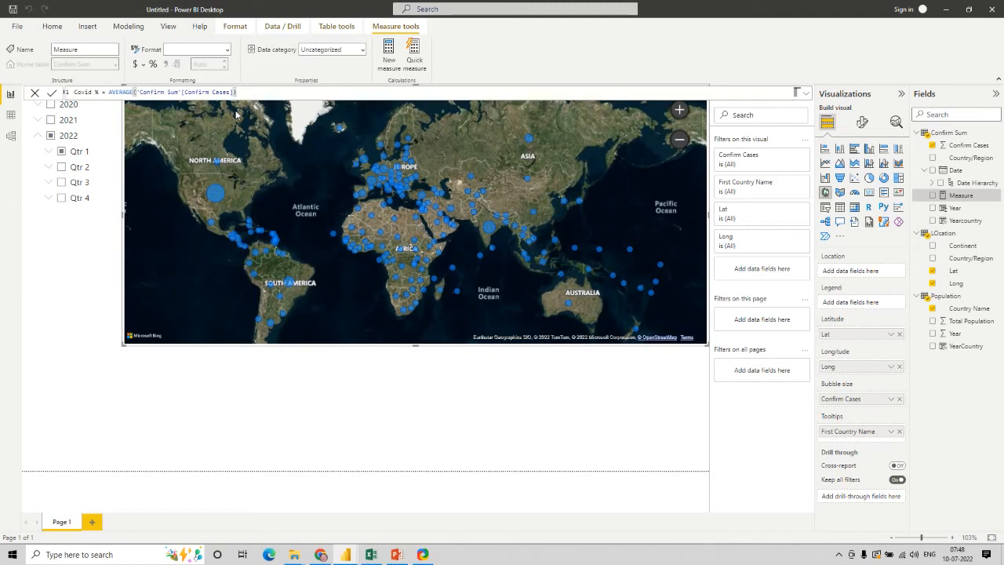
pyautogui.write('/AVERAGE((popu')
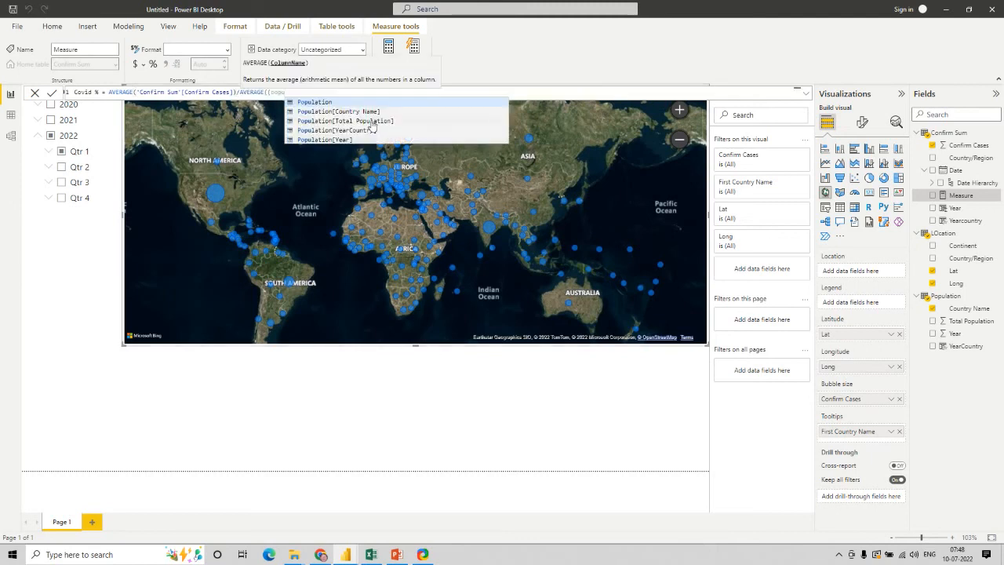
pyautogui.click(372, 121)
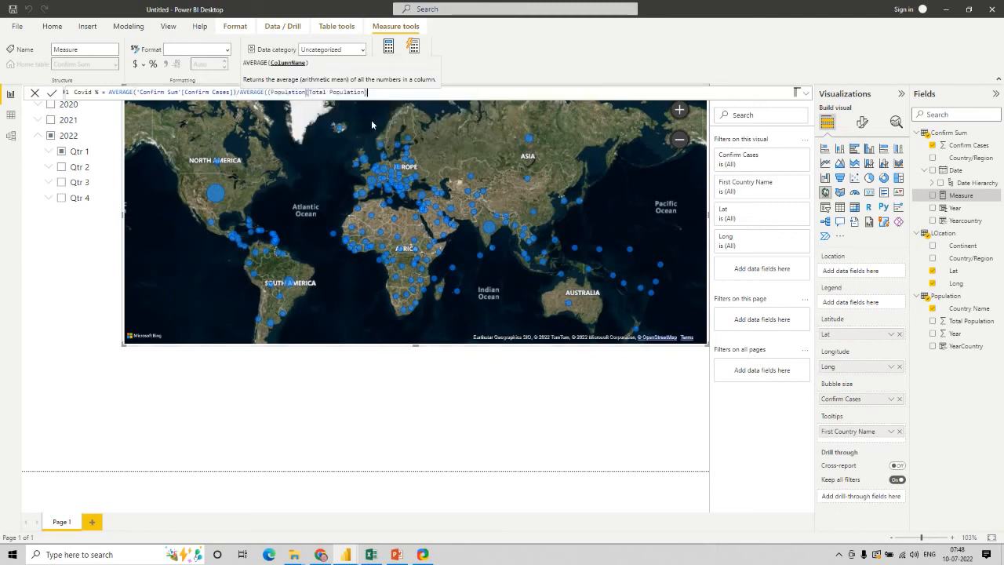
pyautogui.write(')')
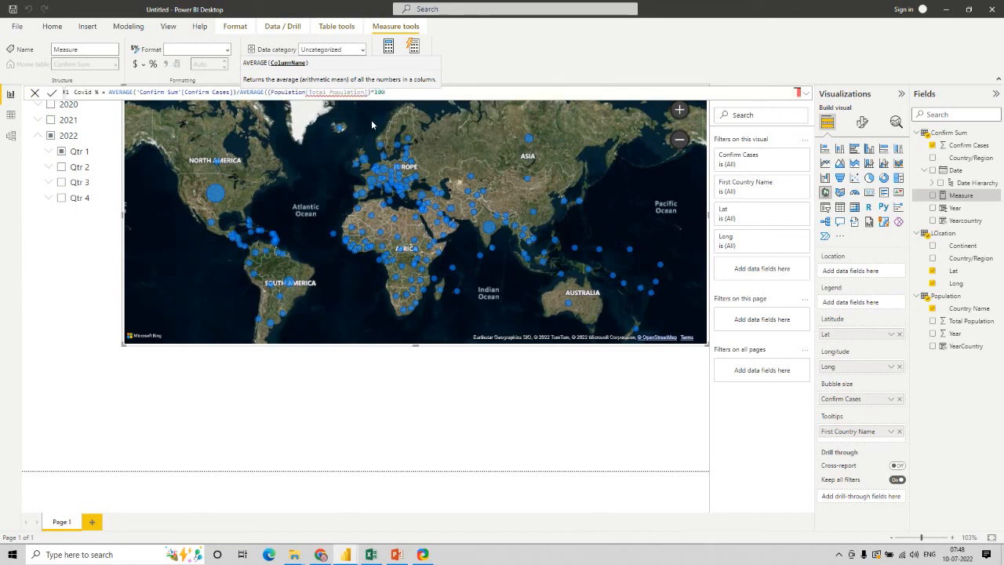
pyautogui.press('Return')
pyautogui.click(432, 392)
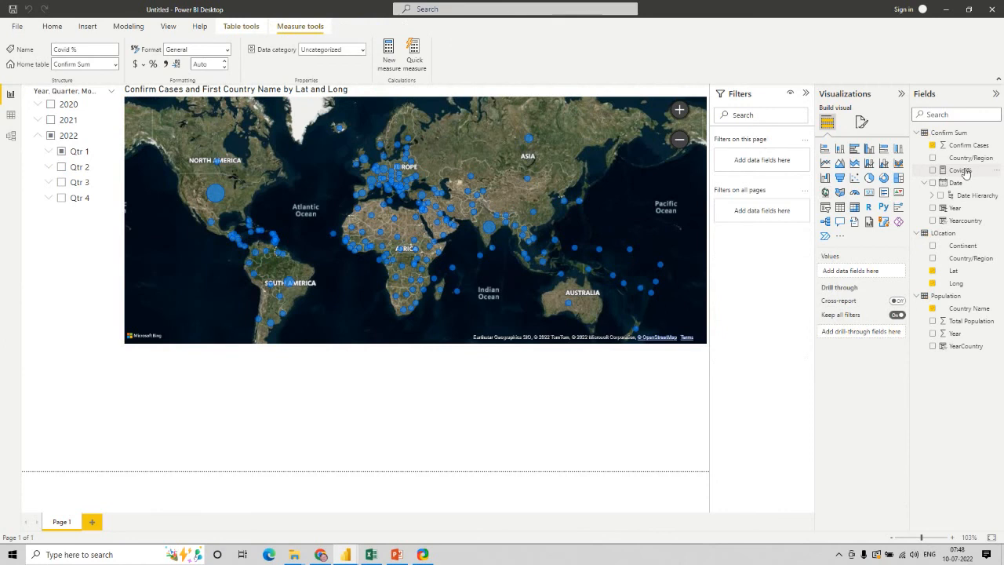
# Open conditional formatting for the map's default bubble color and base the gradient on Confirm Sum's Covid % measure
pyautogui.click(596, 220)
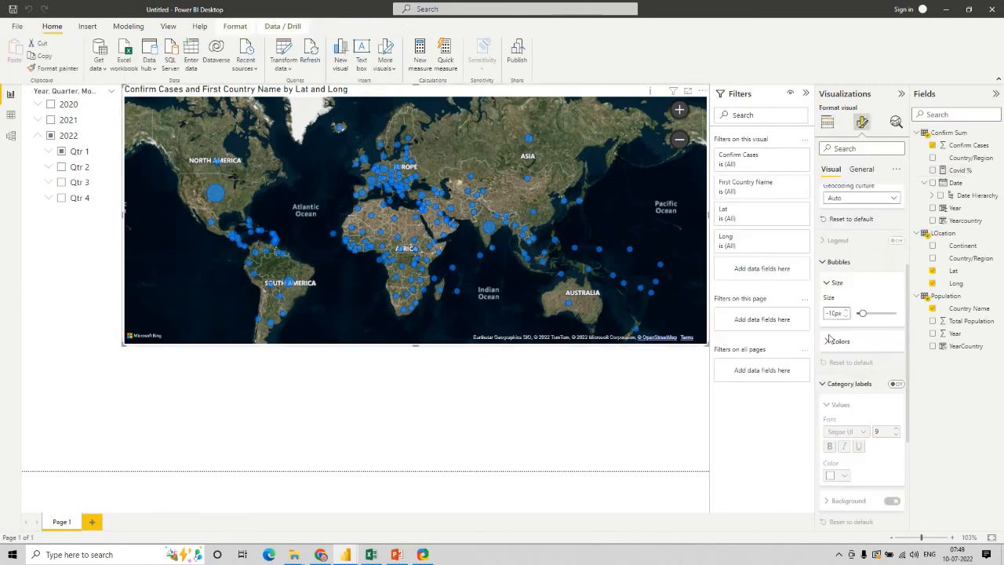
pyautogui.click(829, 340)
pyautogui.scroll(-1, 846, 350)
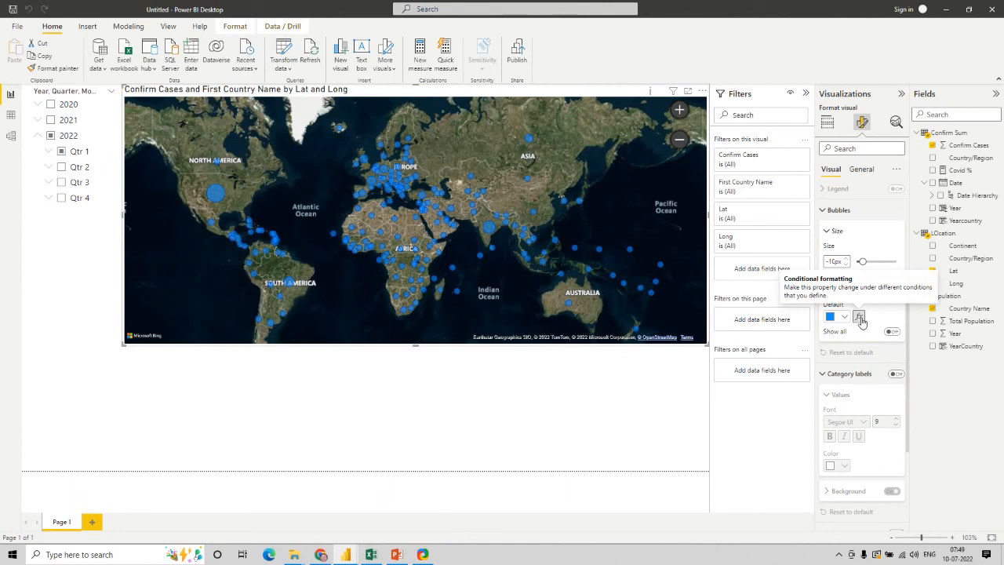
pyautogui.click(859, 317)
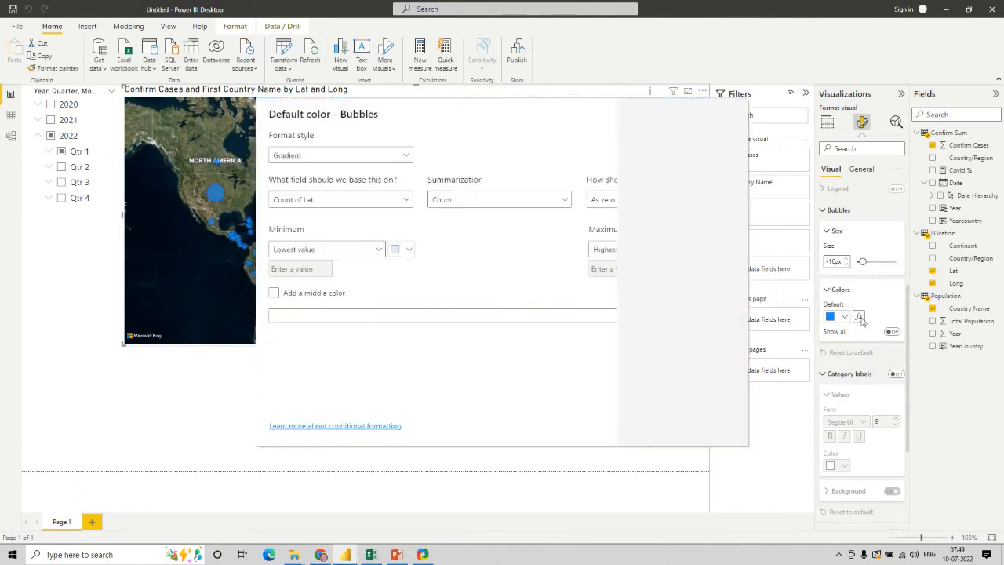
pyautogui.click(363, 209)
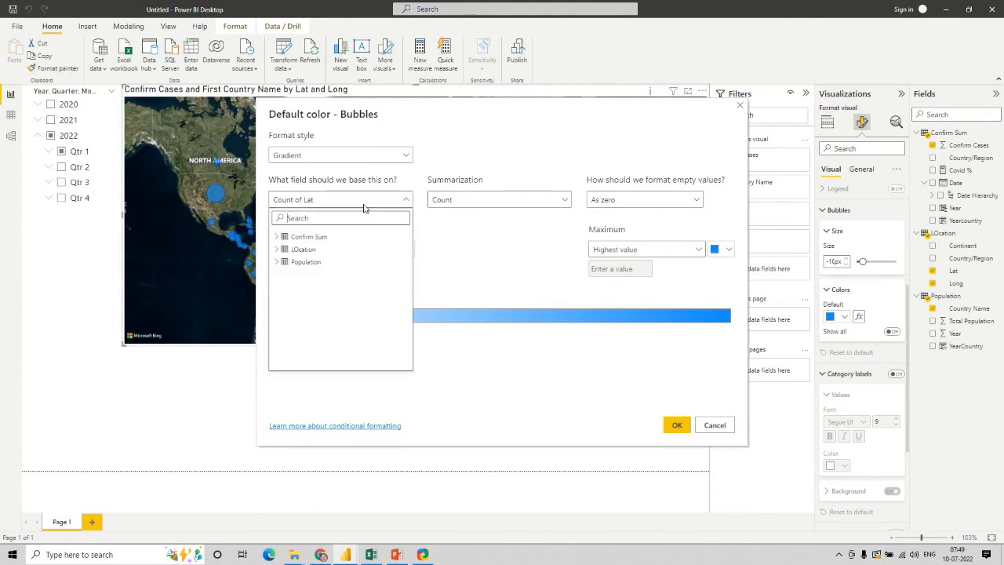
pyautogui.click(277, 236)
pyautogui.click(304, 273)
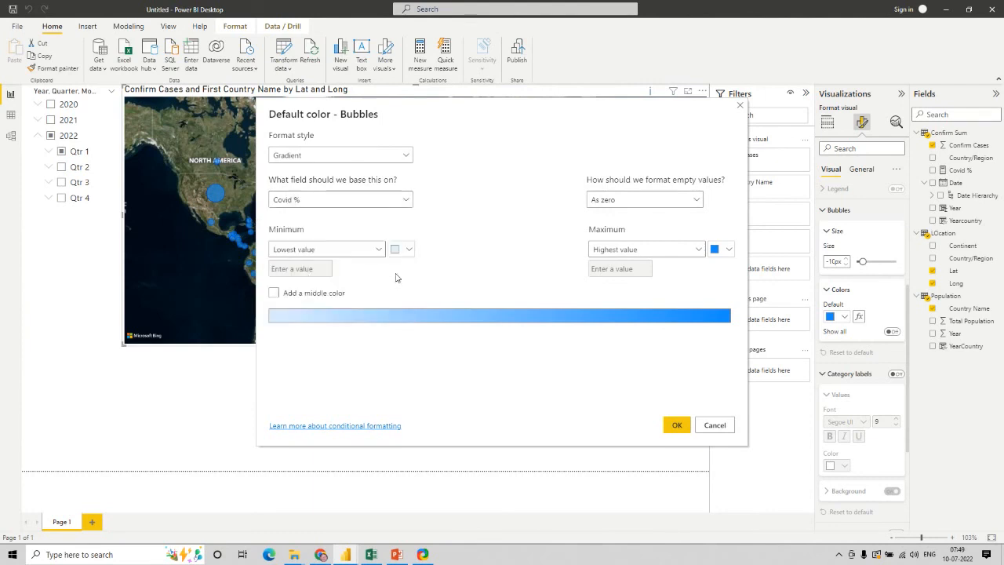
# Set the gradient's lowest-value color to green #00F400 and open the custom color choice for the highest value
pyautogui.click(343, 250)
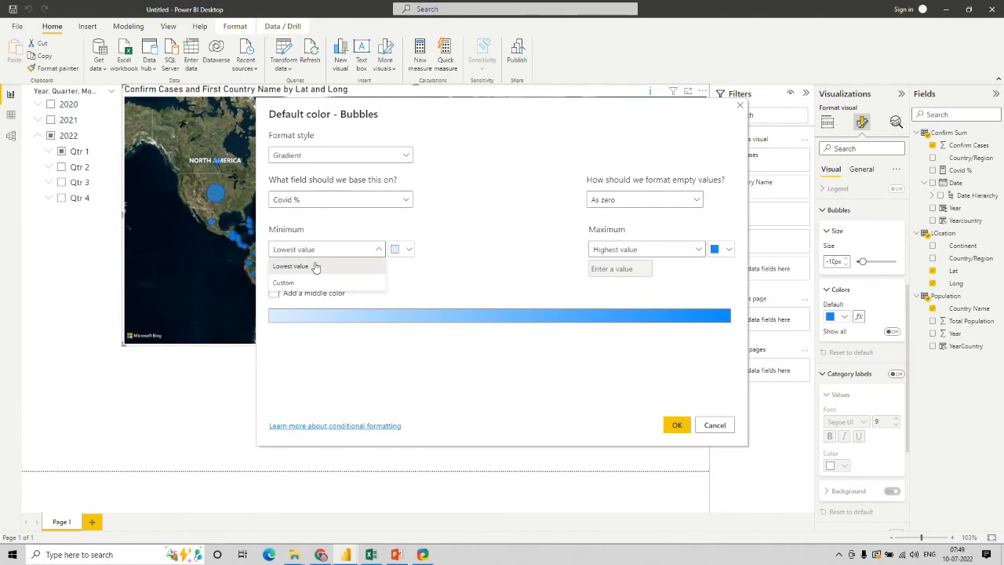
pyautogui.click(447, 285)
pyautogui.click(406, 250)
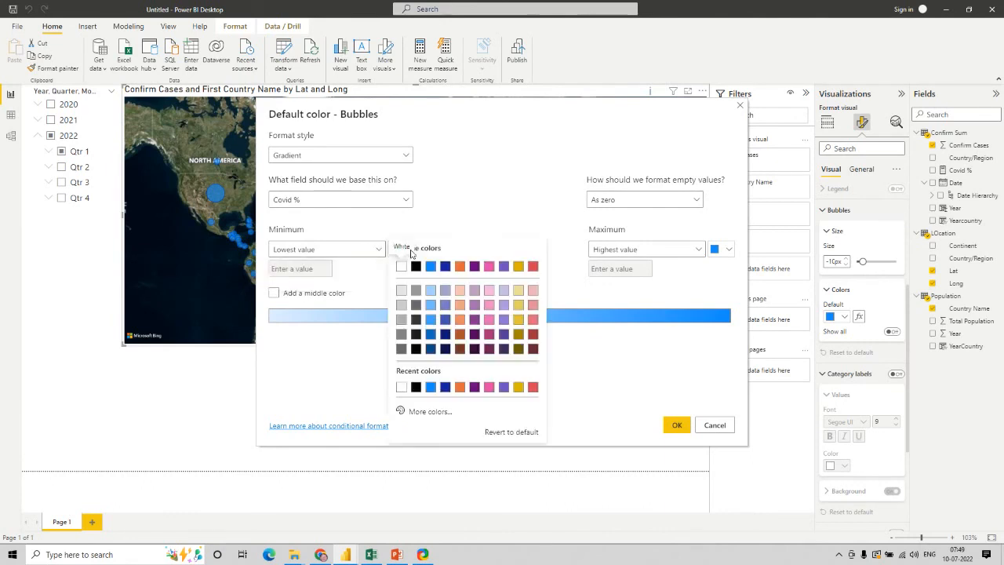
pyautogui.click(420, 412)
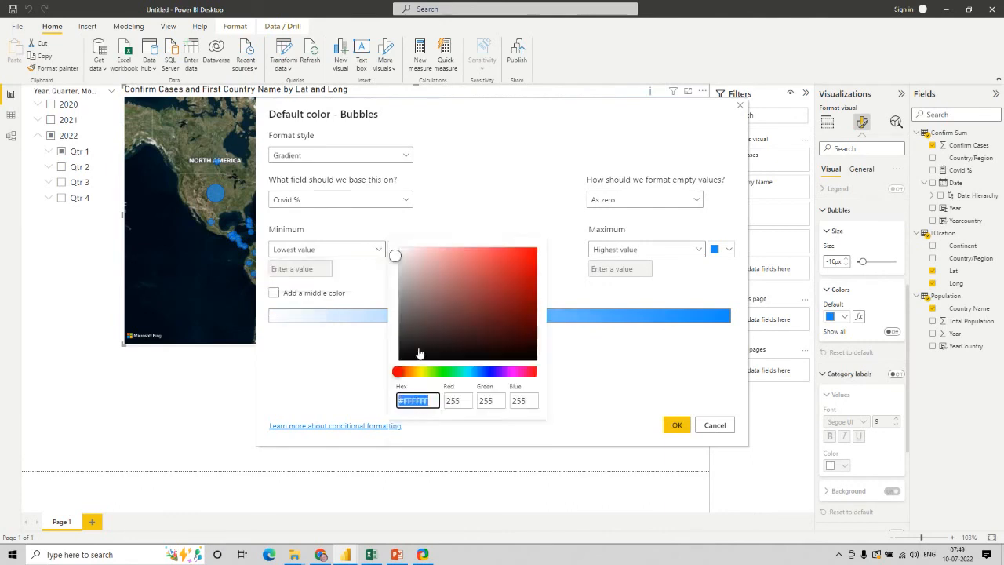
pyautogui.click(444, 372)
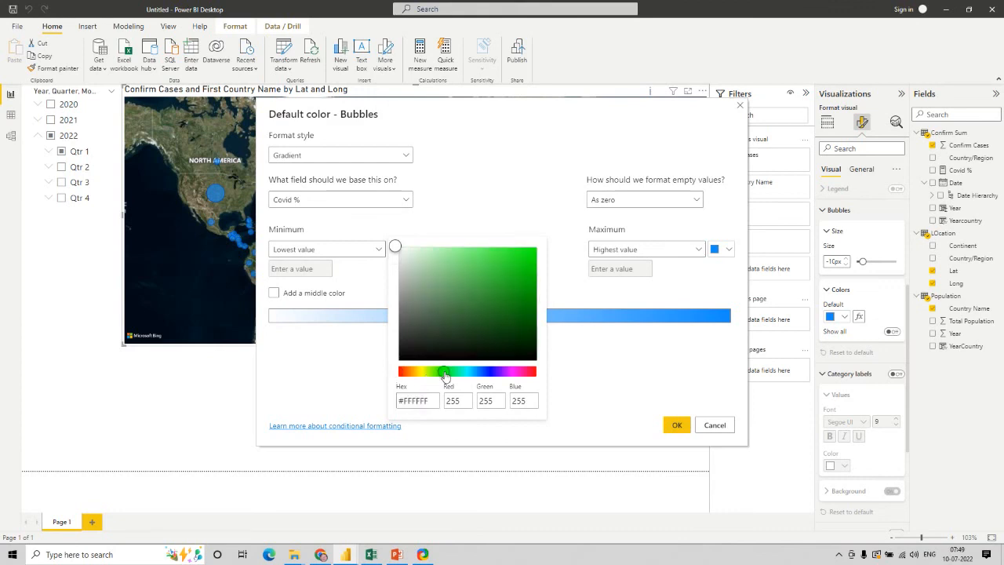
pyautogui.click(532, 254)
pyautogui.click(534, 254)
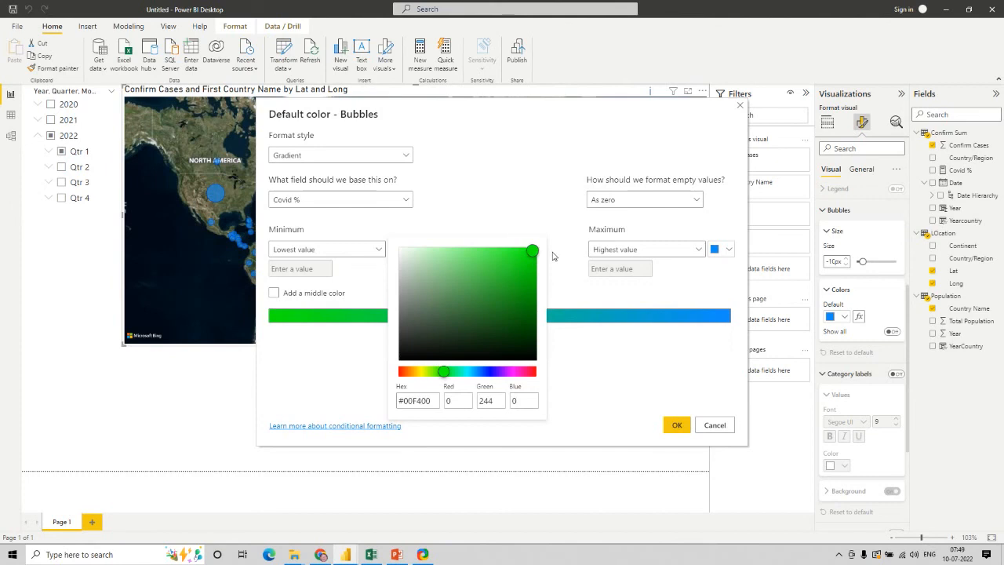
pyautogui.click(573, 369)
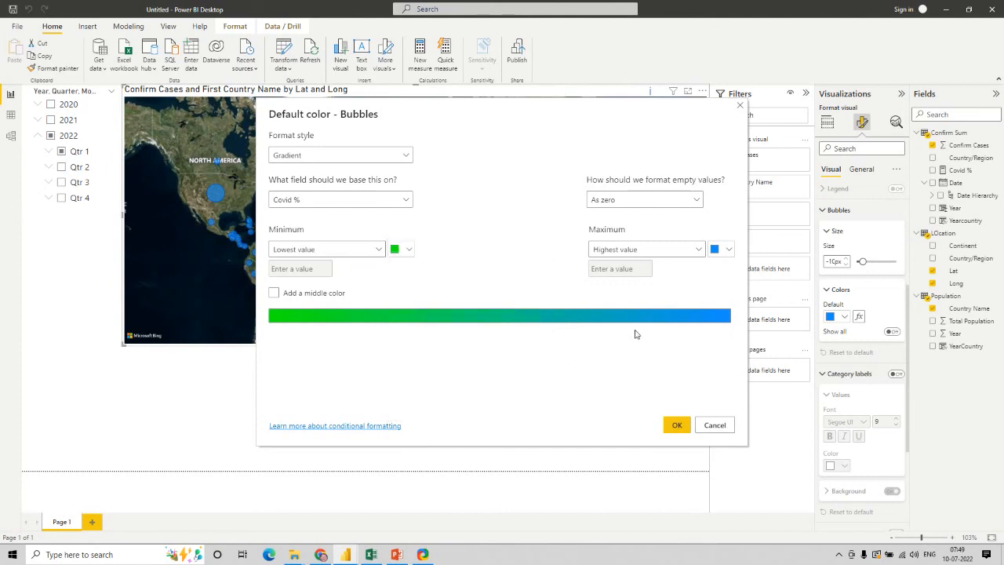
pyautogui.click(729, 250)
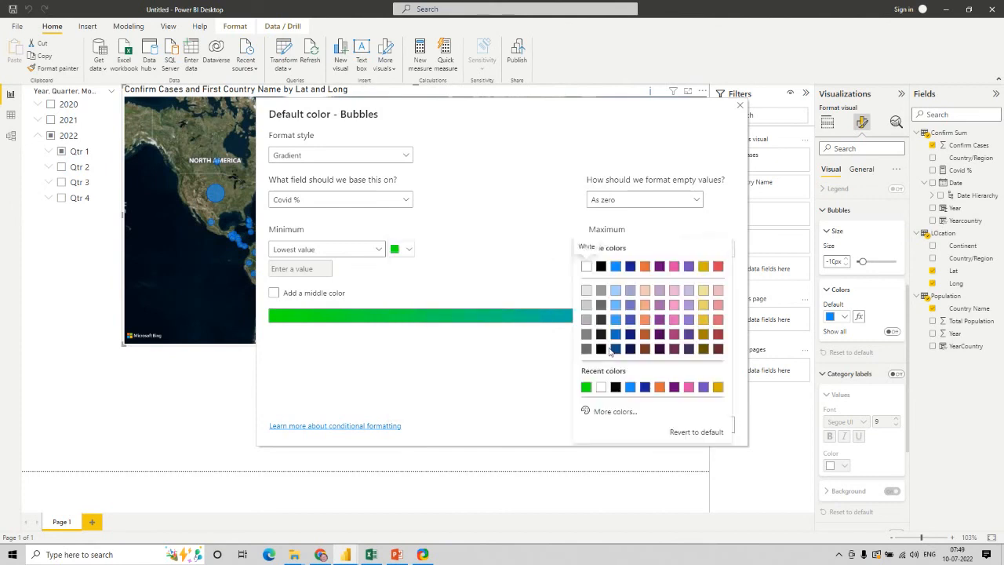
pyautogui.click(602, 413)
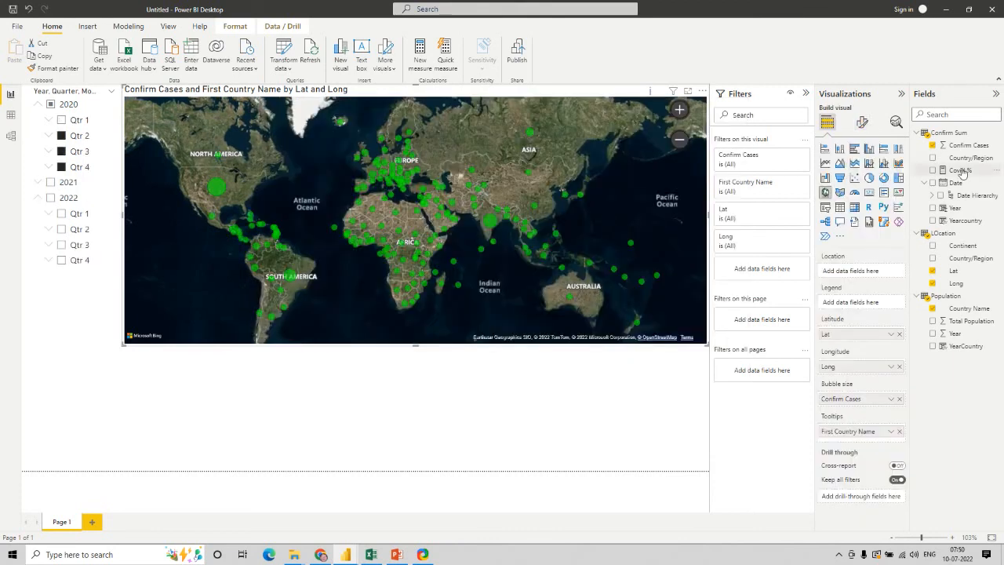
# Add the Covid % measure to the map's tooltips
pyautogui.moveTo(963, 173); pyautogui.dragTo(878, 443)
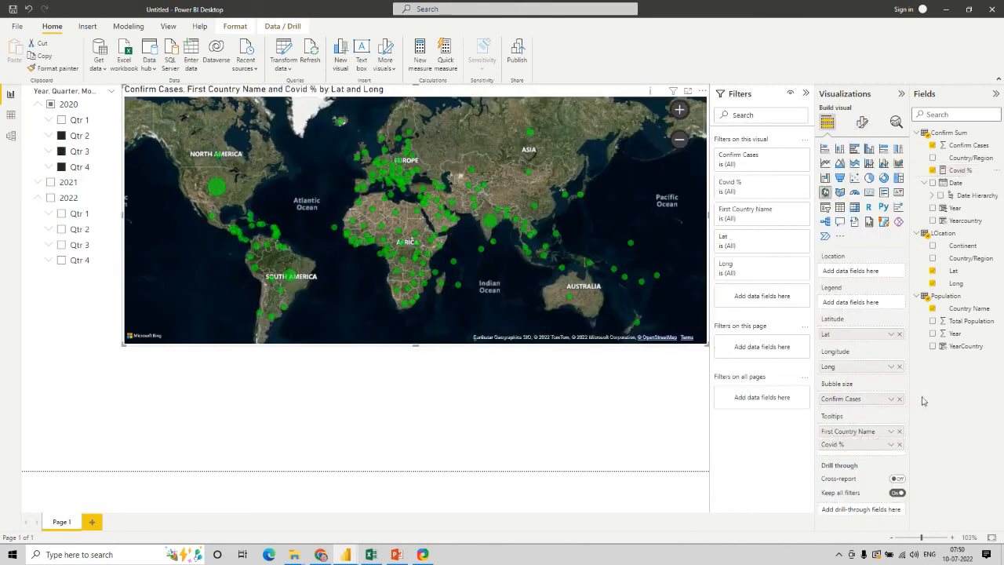
# Add Total Population to the map's tooltips and check the tooltip on the bubble over India
pyautogui.moveTo(961, 324); pyautogui.dragTo(888, 455)
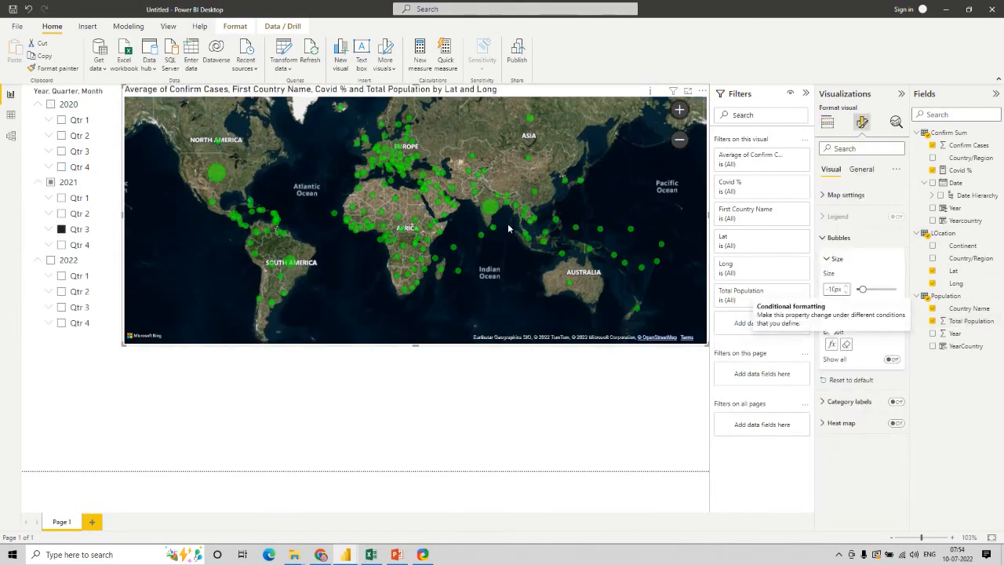
pyautogui.moveTo(487, 208)
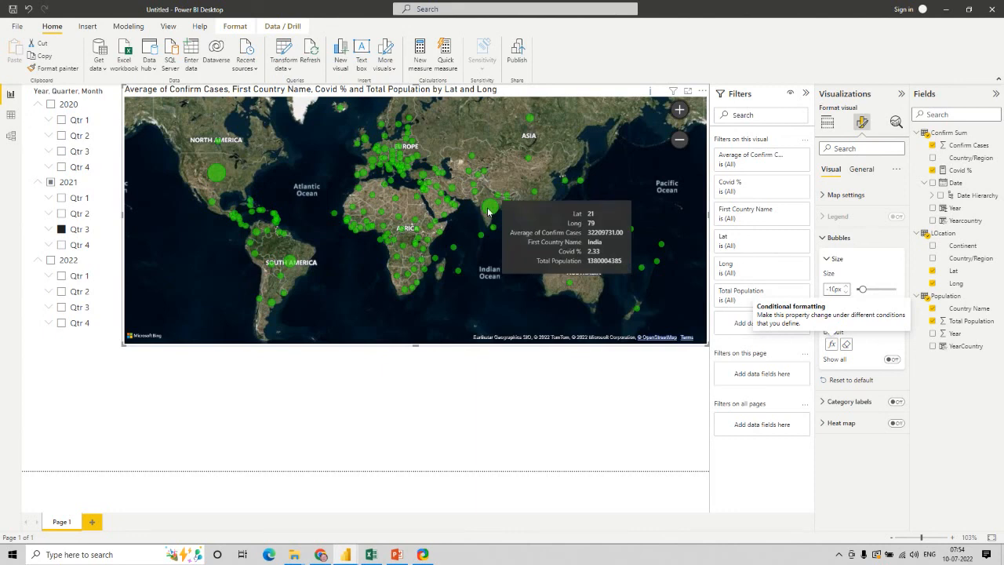
pyautogui.moveTo(378, 168)
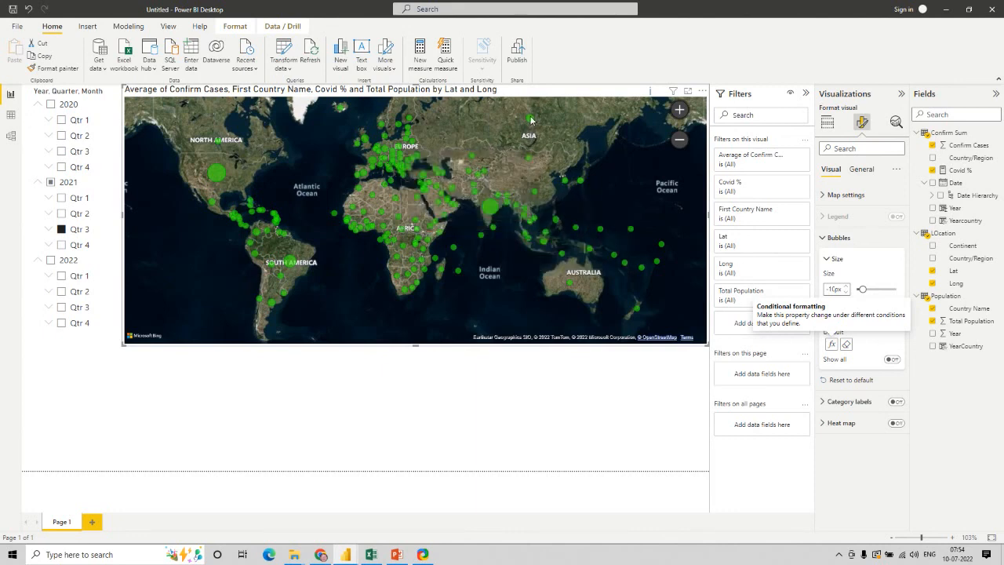
pyautogui.moveTo(531, 119)
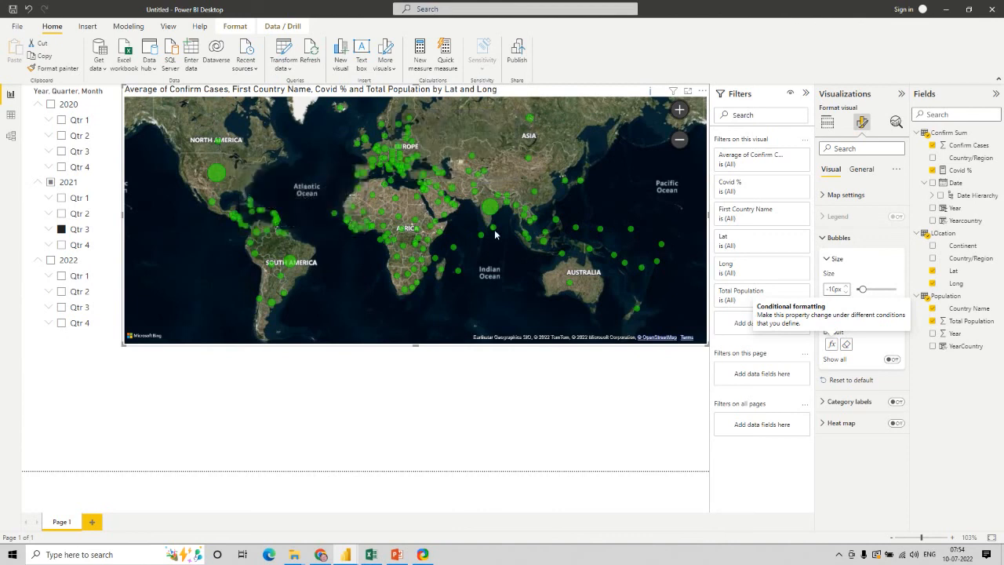
# Reopen the conditional formatting for the map's default bubble color and switch the gradient's minimum, center and maximum to Custom
pyautogui.click(833, 346)
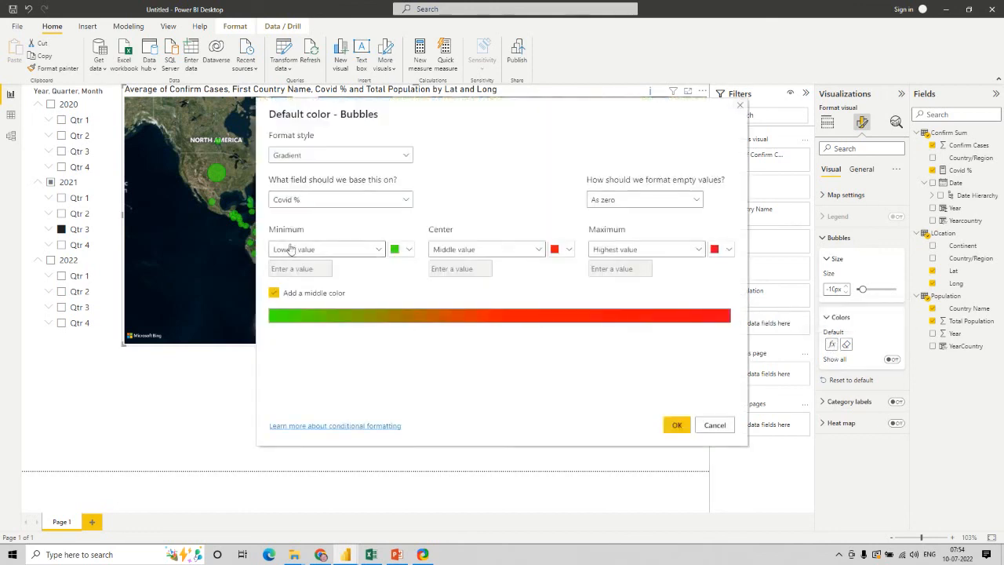
pyautogui.click(306, 253)
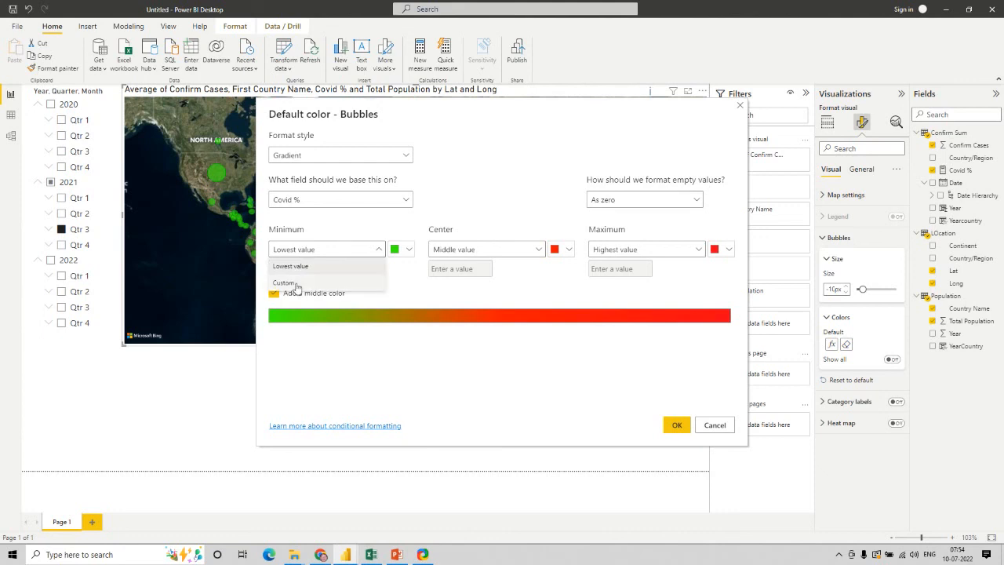
pyautogui.click(296, 283)
pyautogui.click(505, 249)
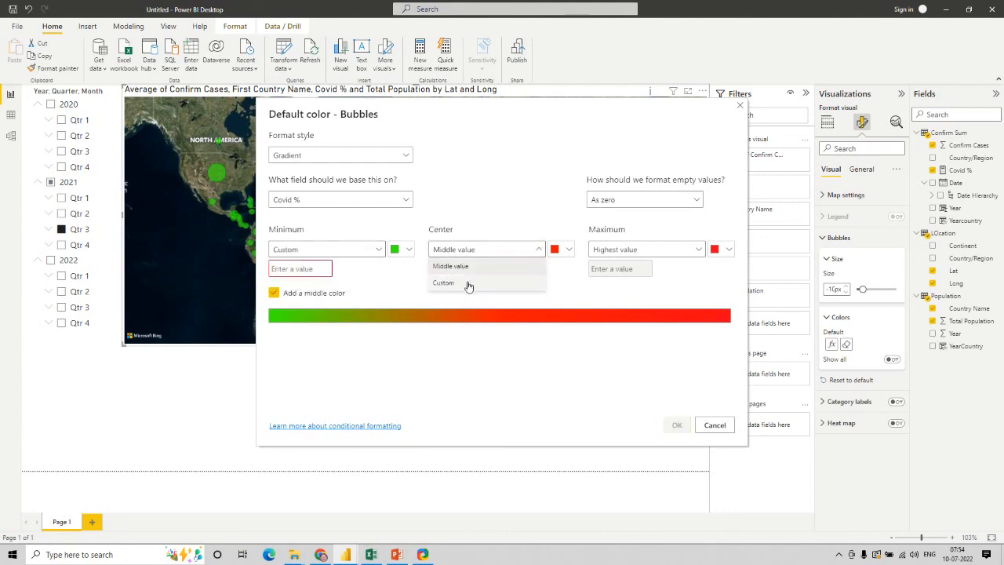
pyautogui.click(468, 286)
pyautogui.click(639, 249)
pyautogui.click(628, 283)
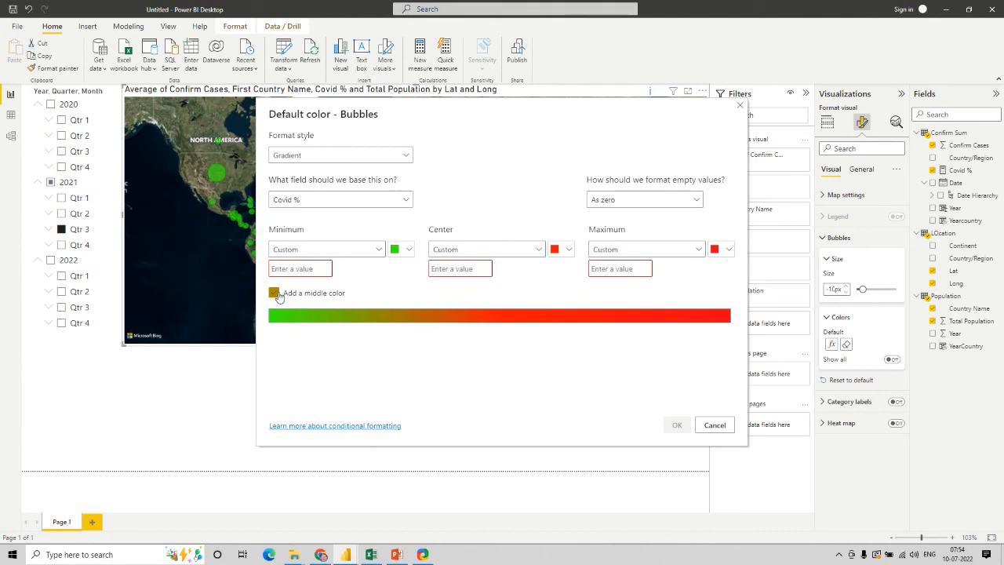
# Set the gradient's minimum to 0.01, center to 2 with an orange middle color and maximum to 100, and apply the formatting
pyautogui.click(274, 293)
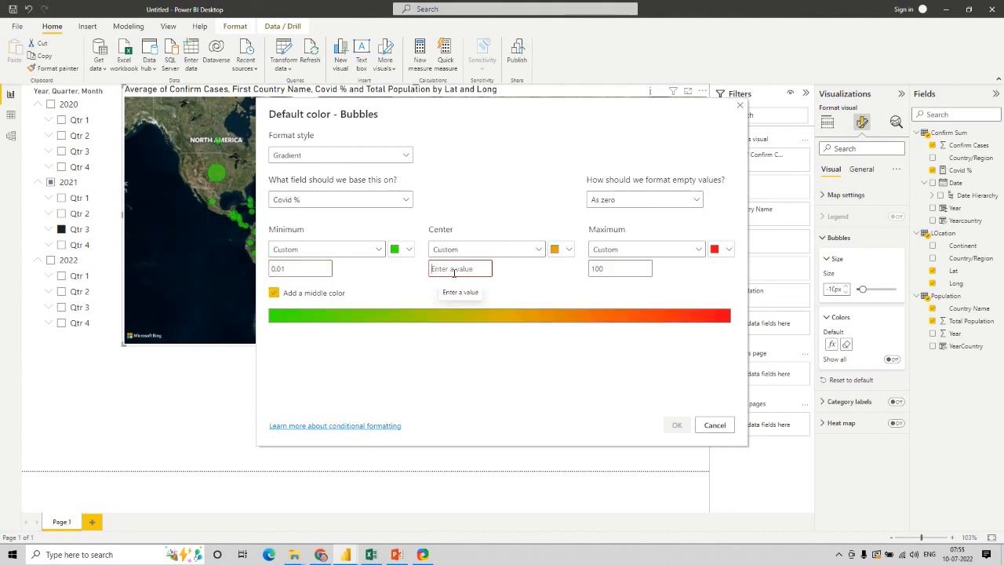
pyautogui.click(454, 269)
pyautogui.write('2')
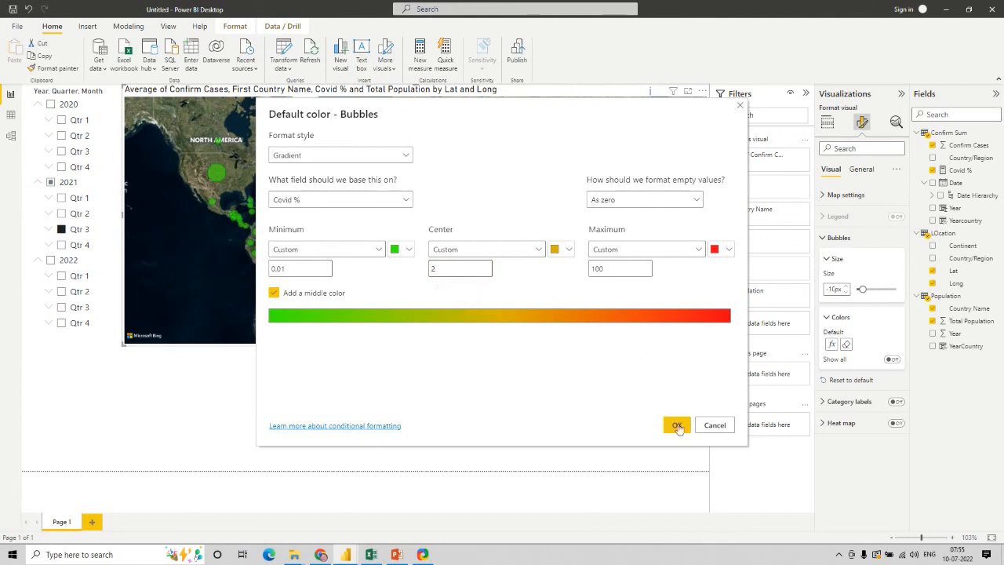
pyautogui.click(677, 425)
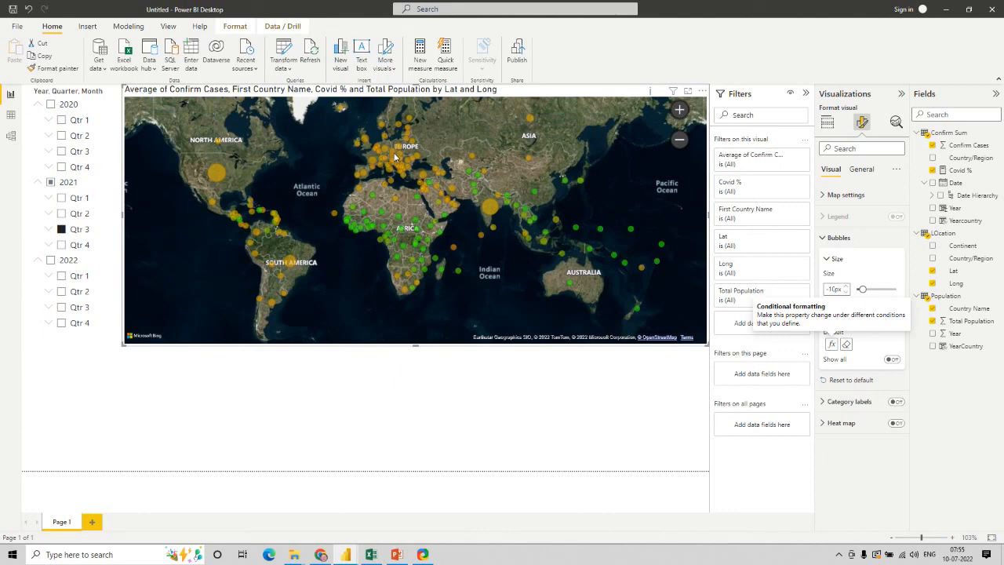
# Examine the Covid % tooltips of recolored bubbles in India, Africa, the Middle East, North America and Europe
pyautogui.moveTo(495, 214)
pyautogui.moveTo(372, 229)
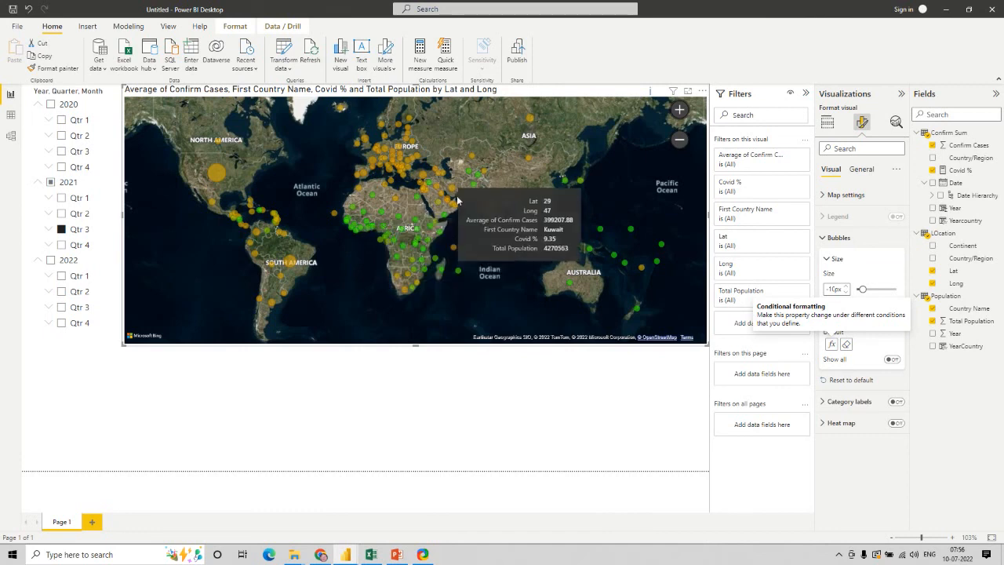
pyautogui.moveTo(445, 219)
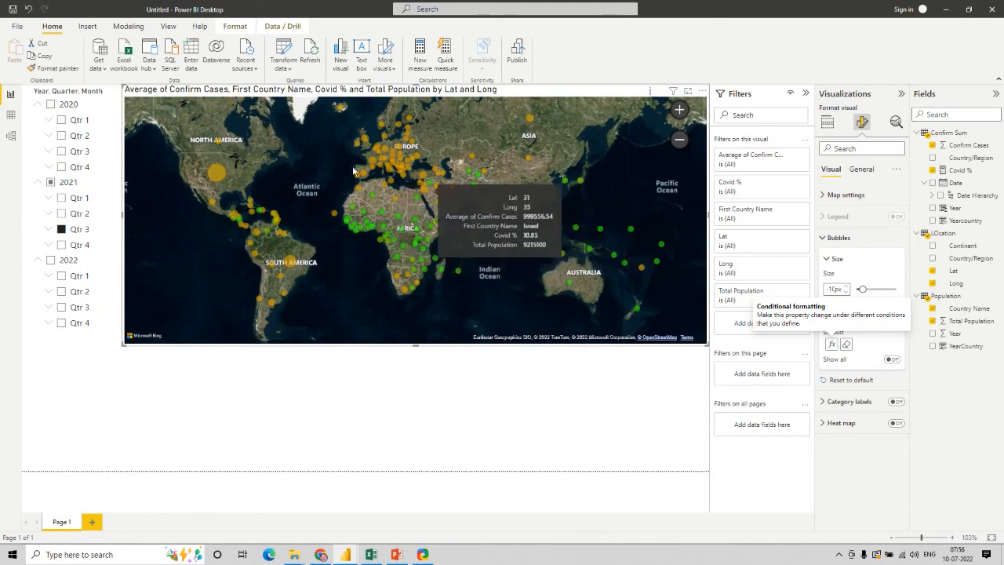
pyautogui.moveTo(215, 177)
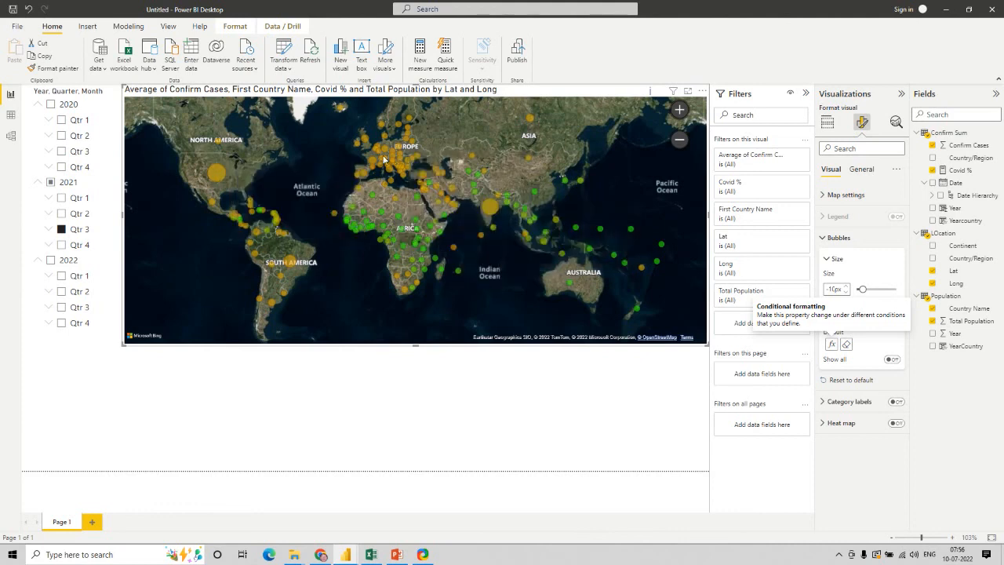
pyautogui.moveTo(375, 147)
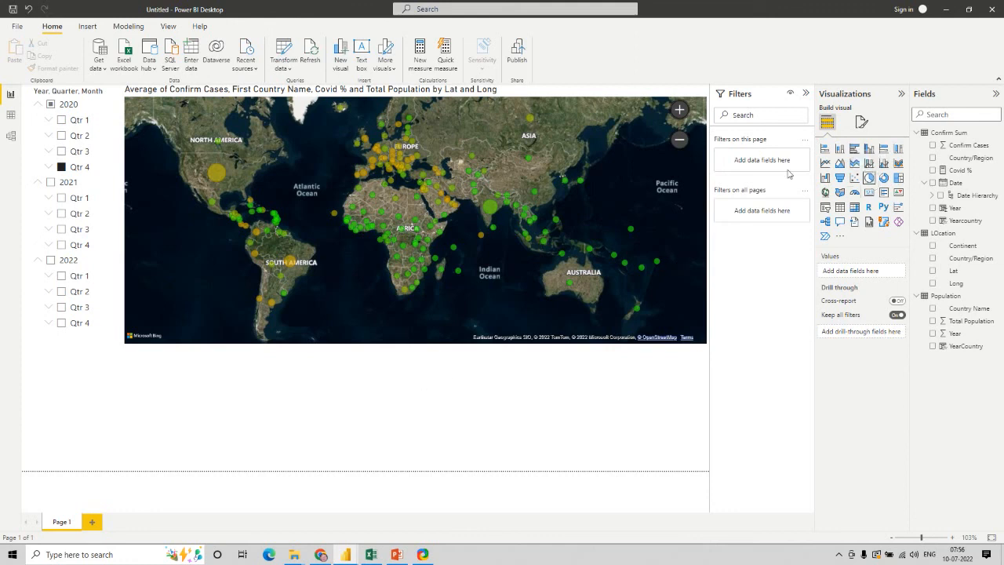
# Insert a pie chart below the map, extend it to the page's lower edge, and use Continent as legend and Confirm Cases as values
pyautogui.click(870, 178)
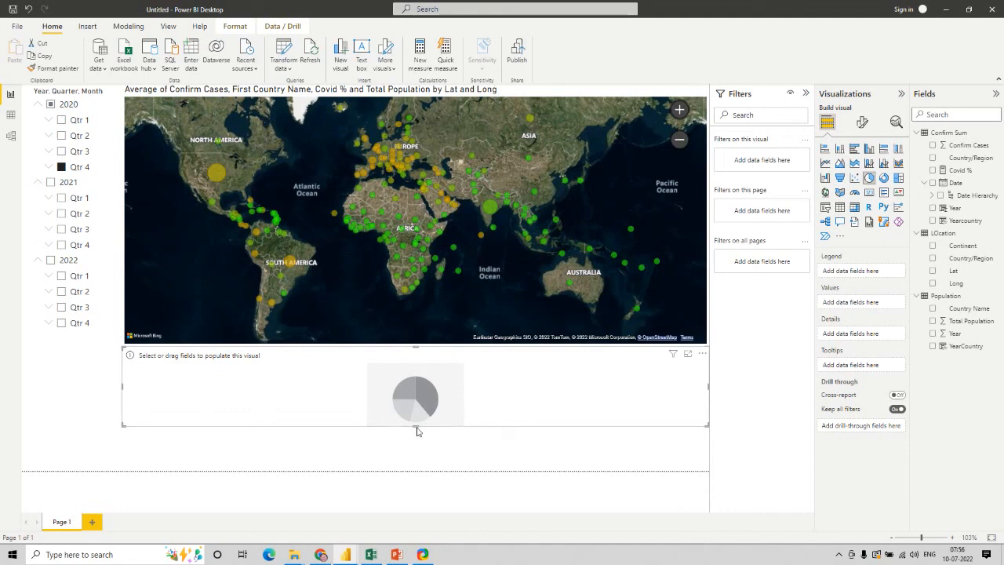
pyautogui.moveTo(418, 439); pyautogui.dragTo(421, 478)
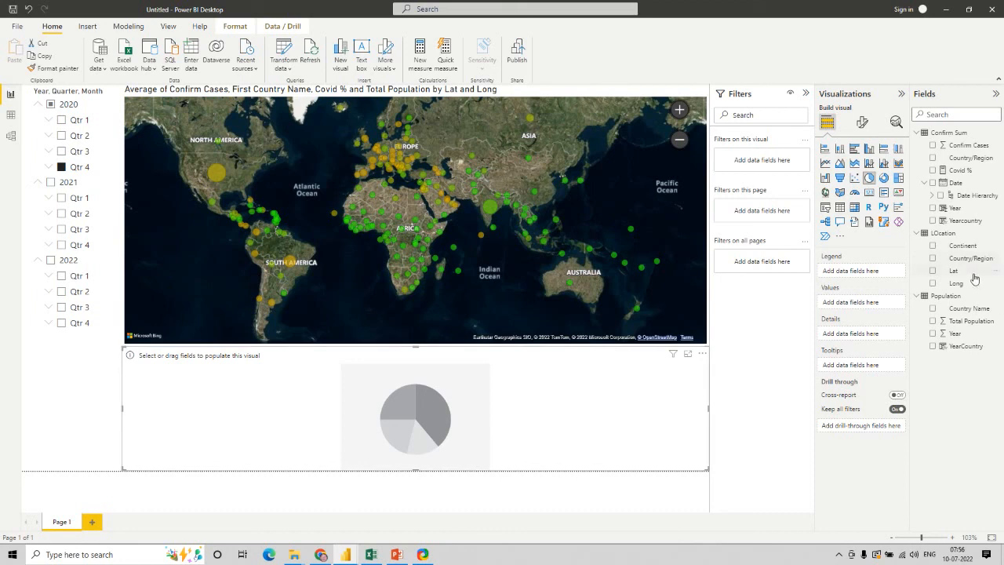
pyautogui.moveTo(963, 245); pyautogui.dragTo(862, 276)
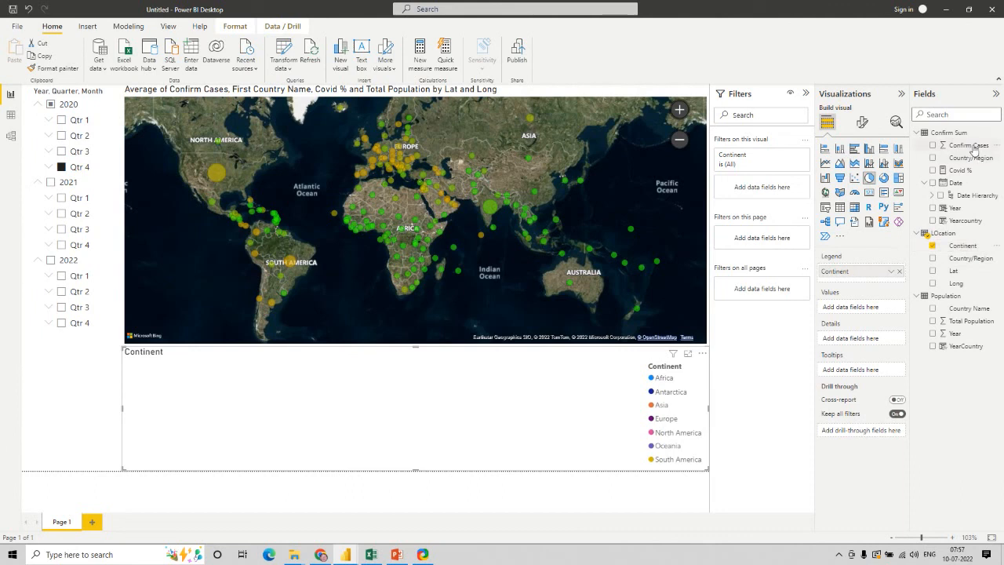
pyautogui.moveTo(972, 146); pyautogui.dragTo(894, 307)
# Try Average as the aggregation of Confirm Cases in the pie chart and return it to Sum
pyautogui.click(891, 308)
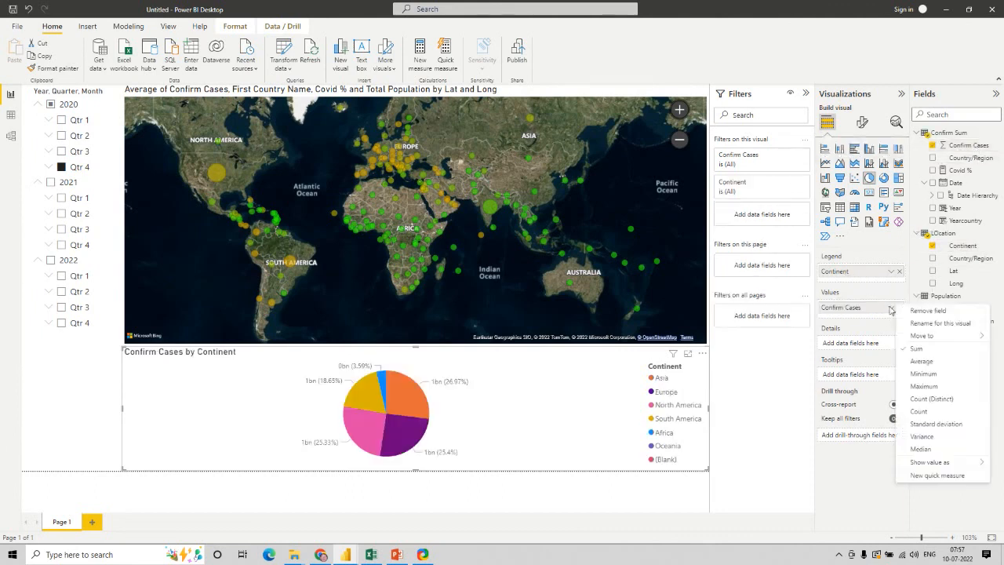
pyautogui.click(923, 360)
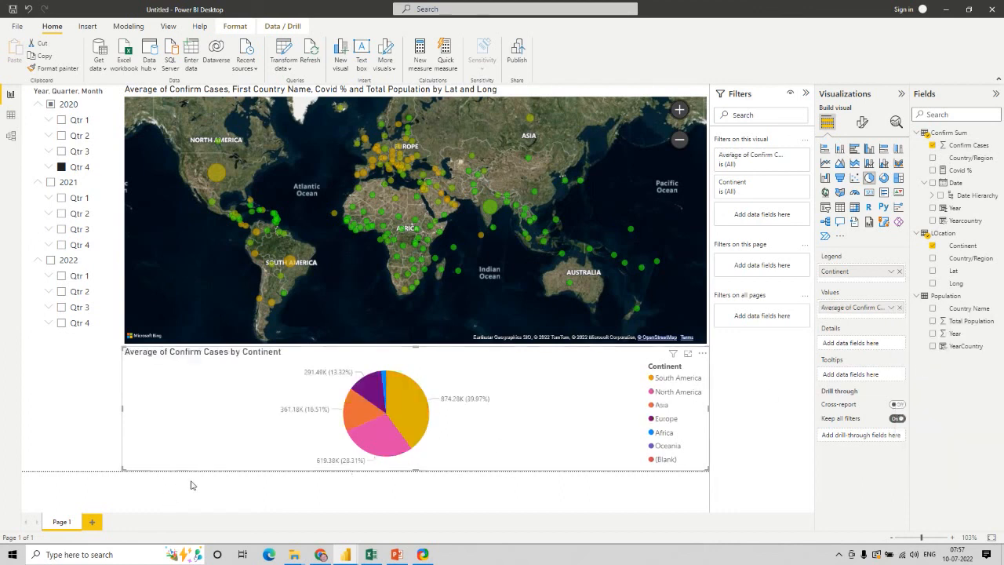
pyautogui.click(891, 308)
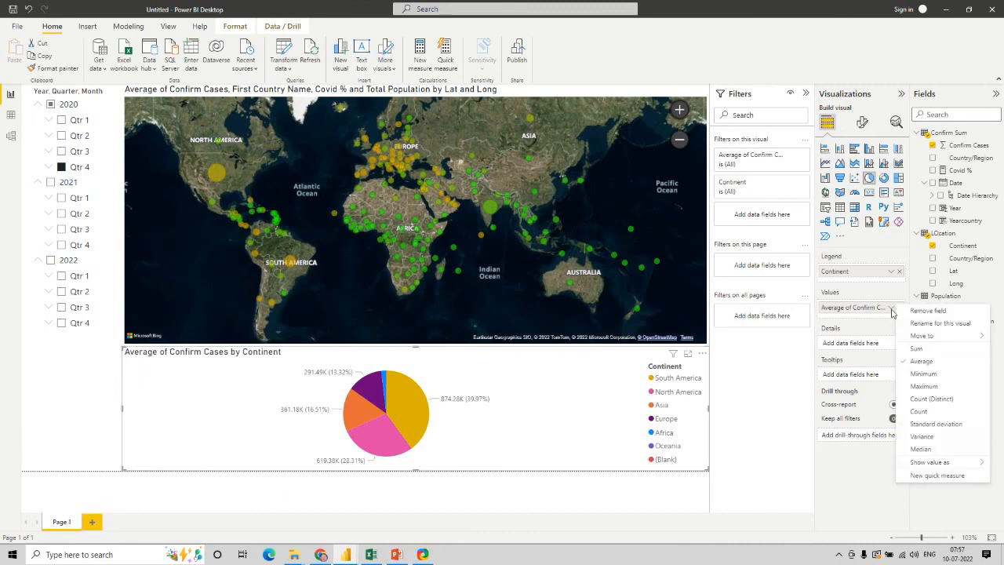
pyautogui.click(924, 351)
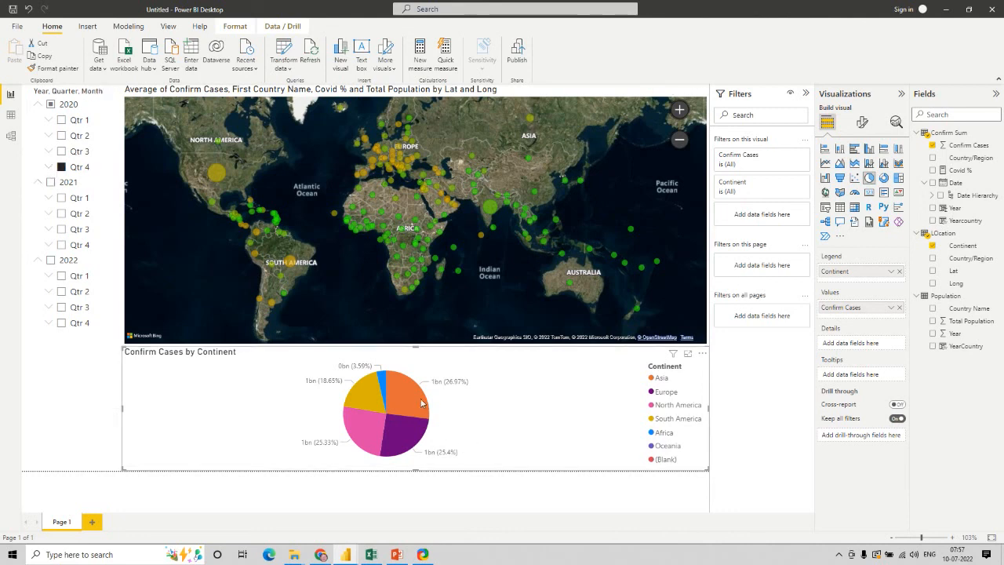
# Add Continent to the pie chart's tooltips and check the tooltip on the Asia slice
pyautogui.moveTo(413, 401)
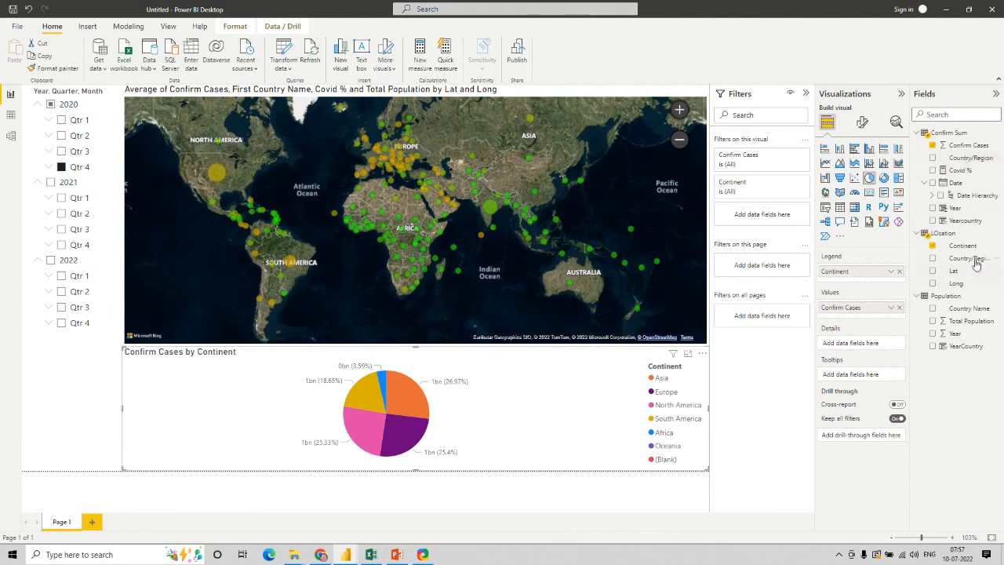
pyautogui.moveTo(964, 247); pyautogui.dragTo(877, 377)
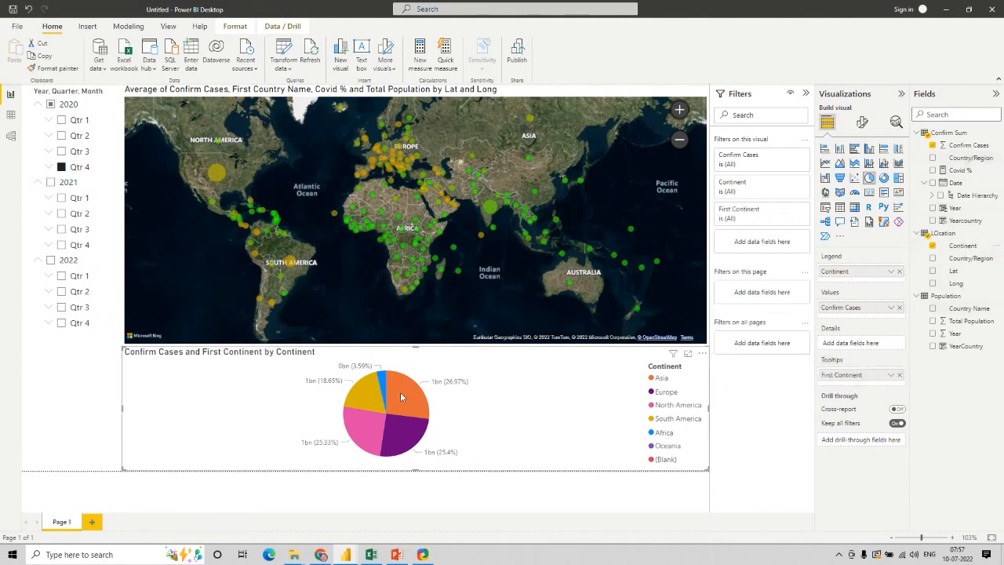
pyautogui.moveTo(400, 393)
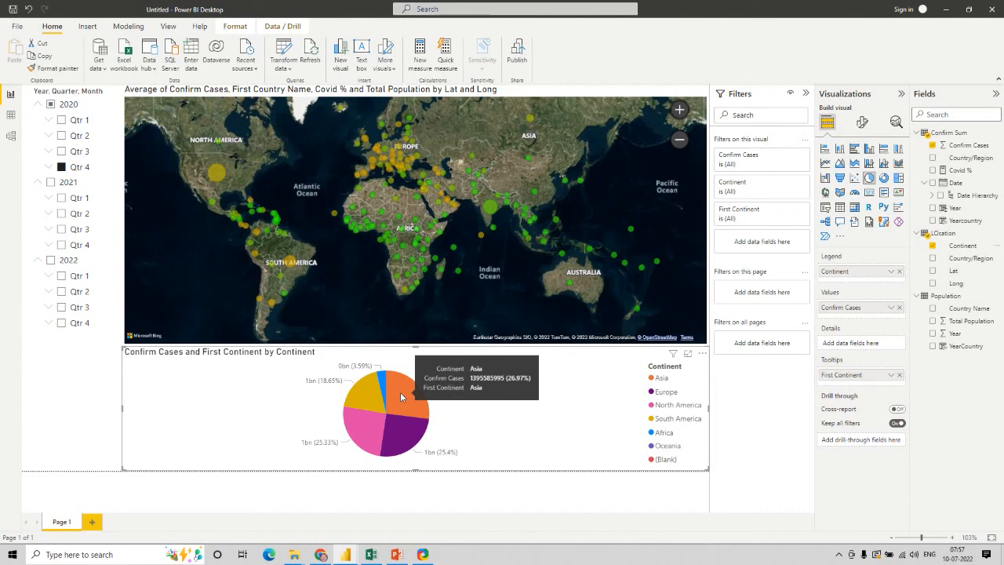
# Compare the map and pie chart for the whole of 2020 and for each of its four quarters using the date slicer
pyautogui.click(51, 105)
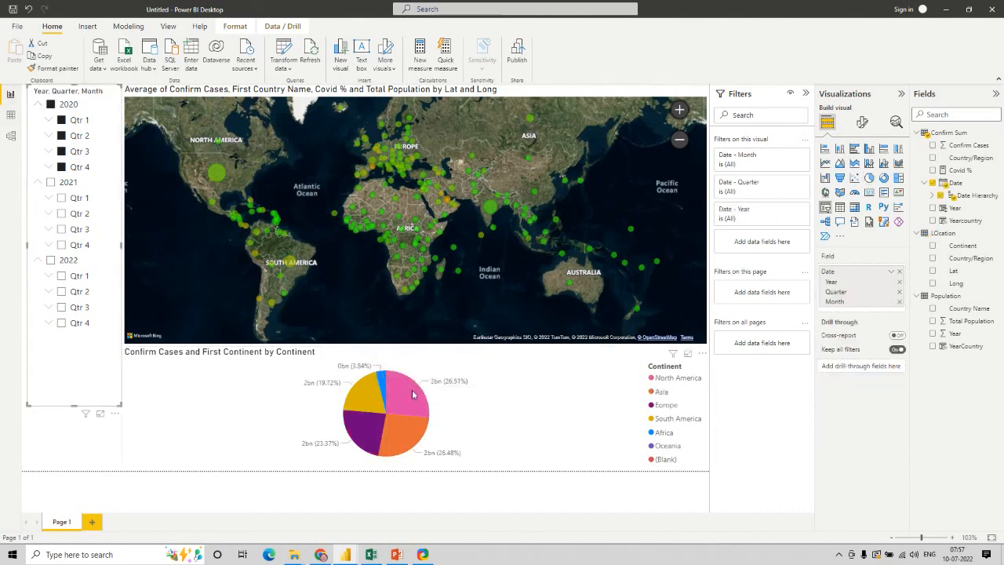
pyautogui.click(50, 104)
pyautogui.click(61, 120)
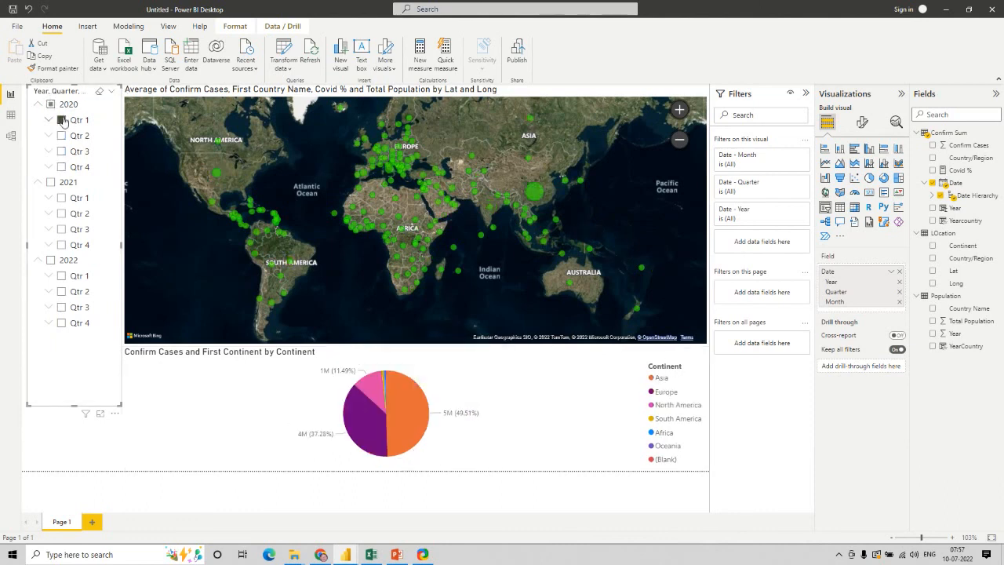
pyautogui.click(62, 136)
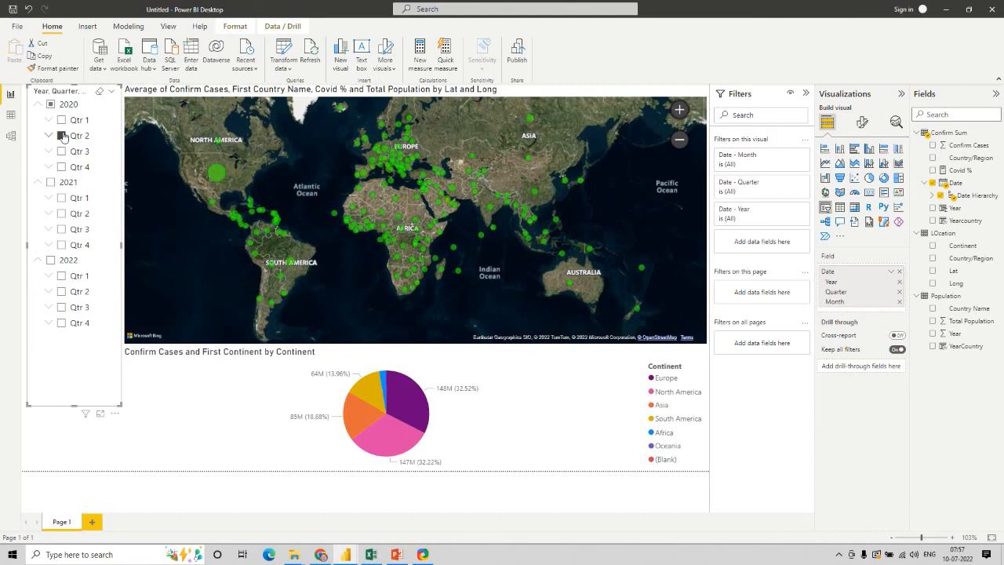
pyautogui.click(62, 151)
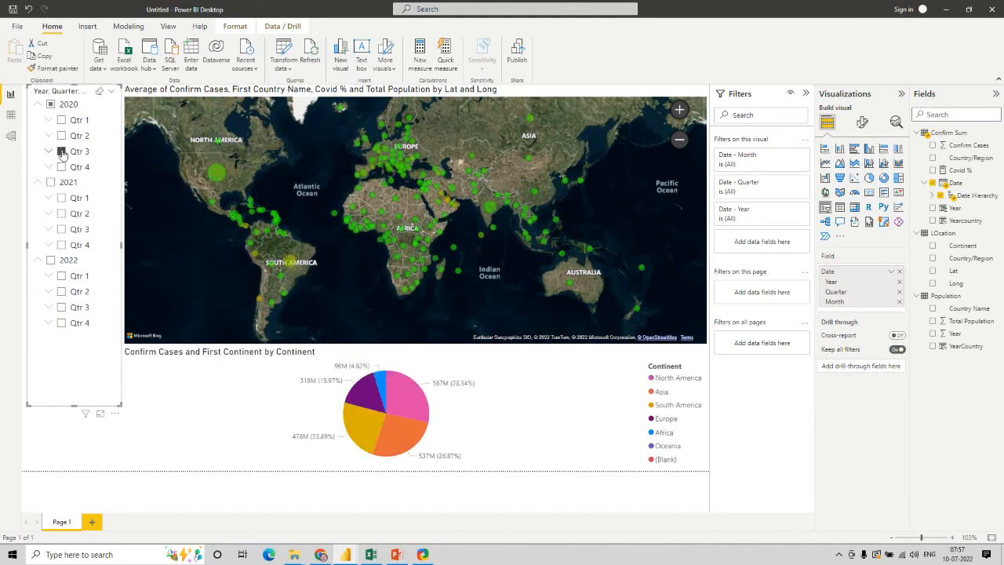
pyautogui.click(62, 167)
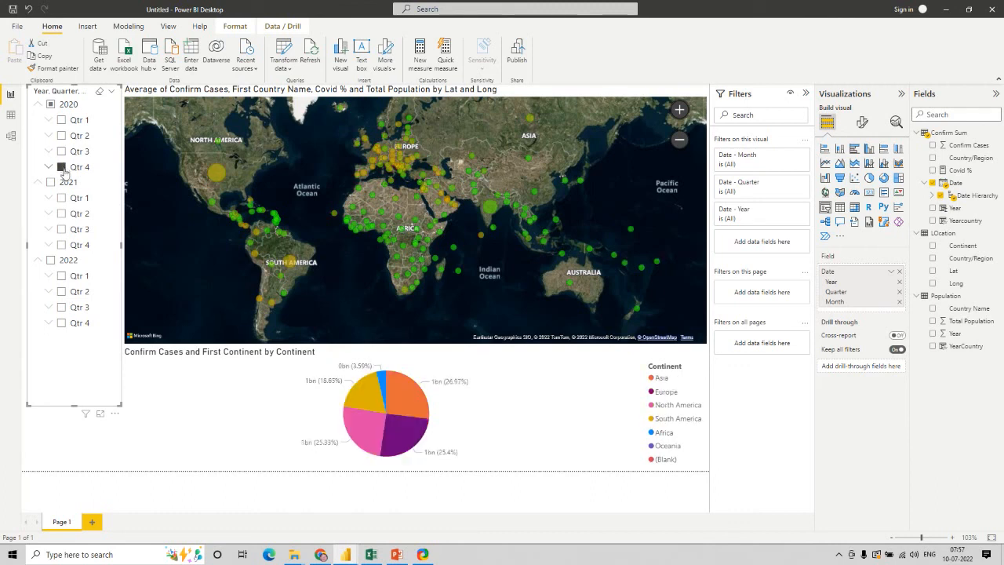
# Filter the report through 2021 Qtr 1 and Qtr 2, keep Qtr 3 selected, and deselect the slicer visual
pyautogui.click(61, 197)
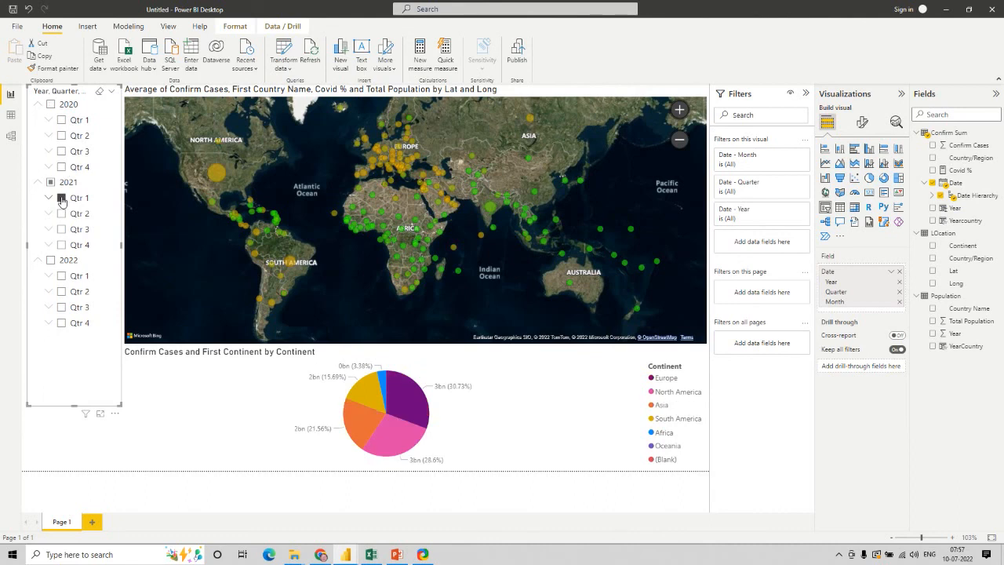
pyautogui.click(62, 214)
pyautogui.click(62, 198)
pyautogui.click(62, 214)
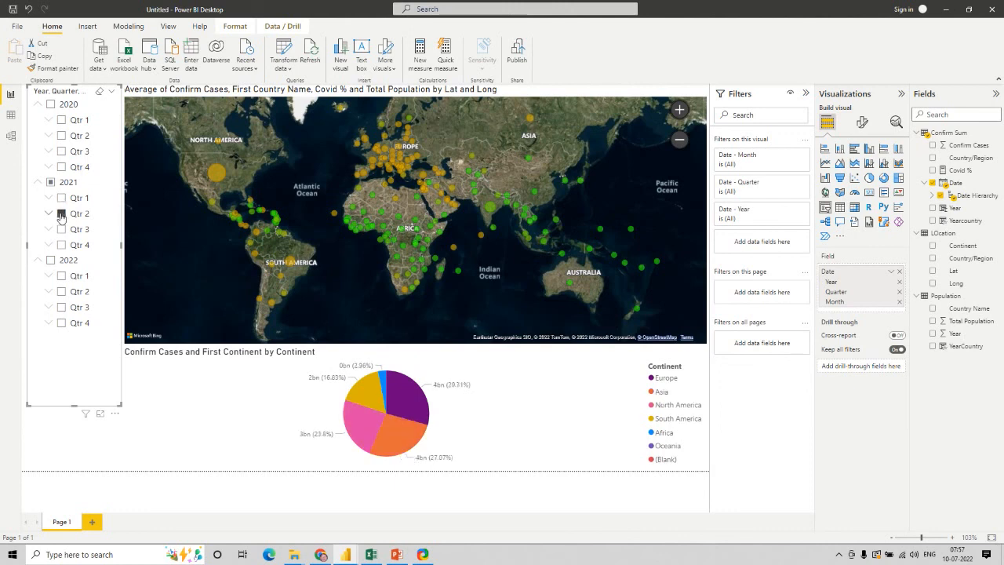
pyautogui.click(62, 231)
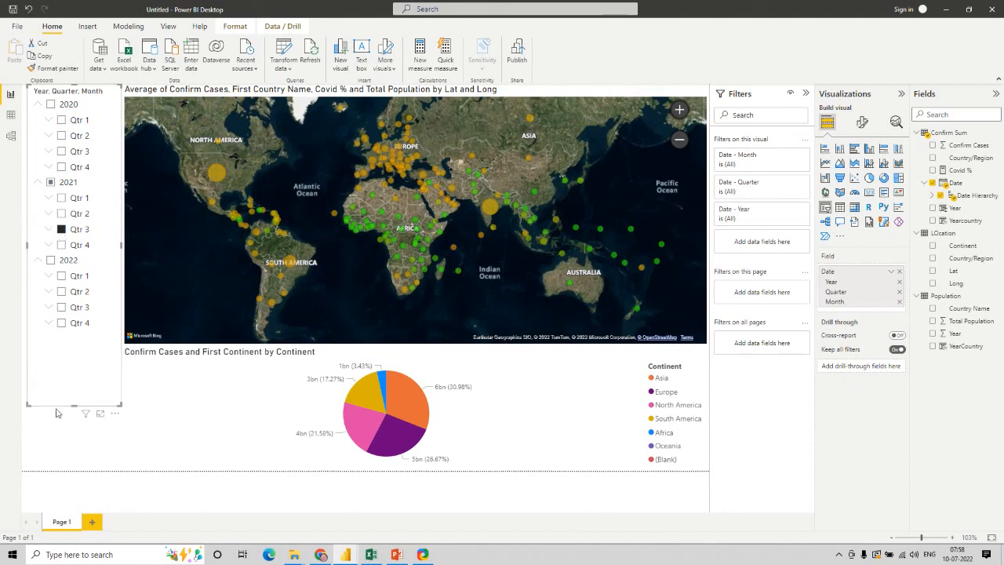
pyautogui.click(67, 441)
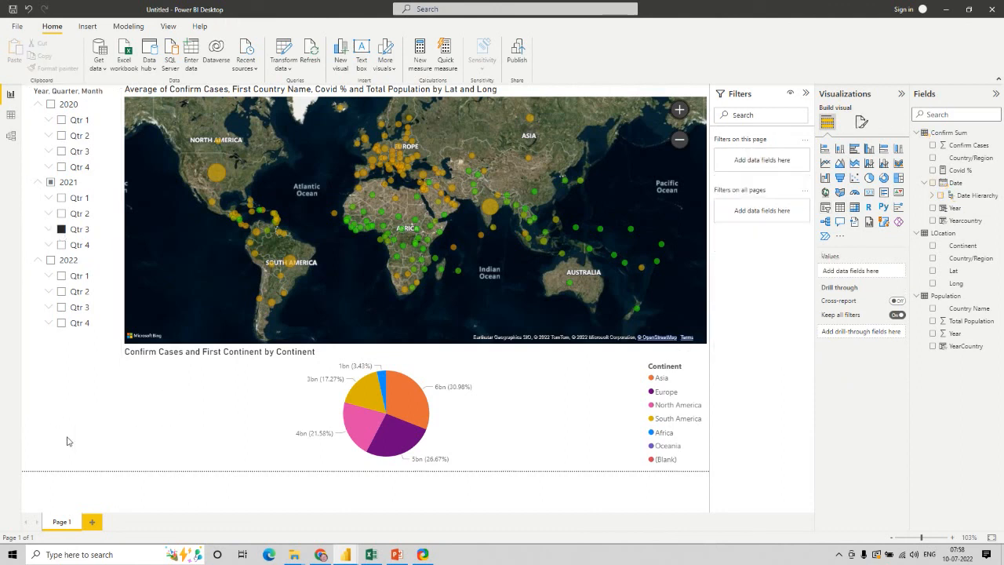